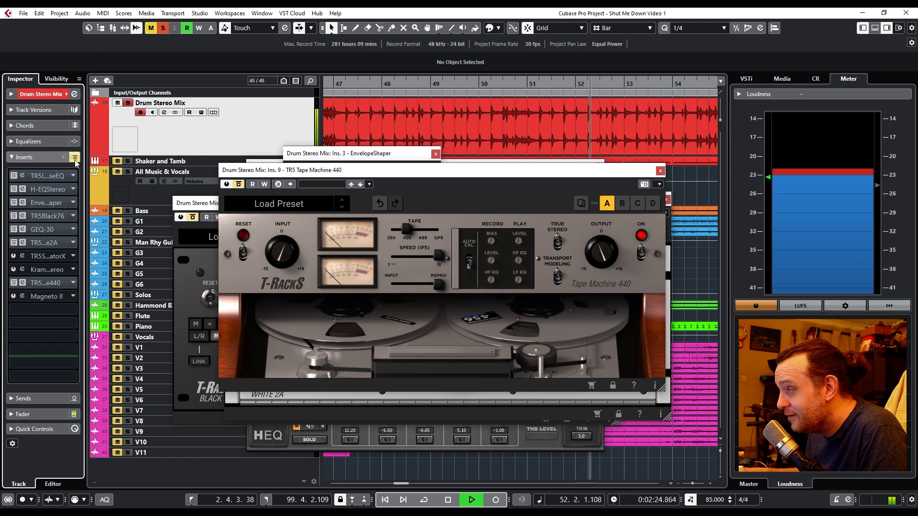
# Toggle the bypass of all inserts on the Drum Stereo Mix track during playback.
pyautogui.click(75, 158)
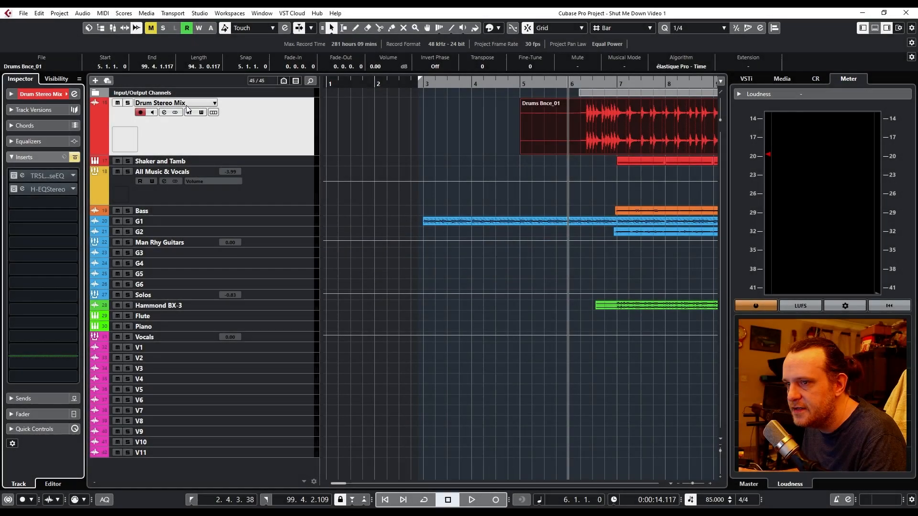
# Solo the Drum Stereo Mix track, audition it from bar 6 and return the playhead to bar 6.
pyautogui.click(128, 103)
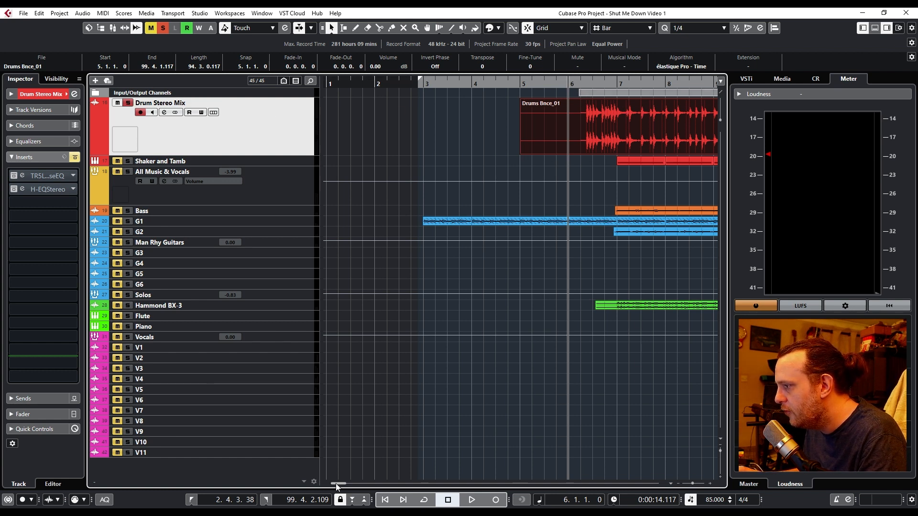
pyautogui.moveTo(336, 483); pyautogui.dragTo(343, 483)
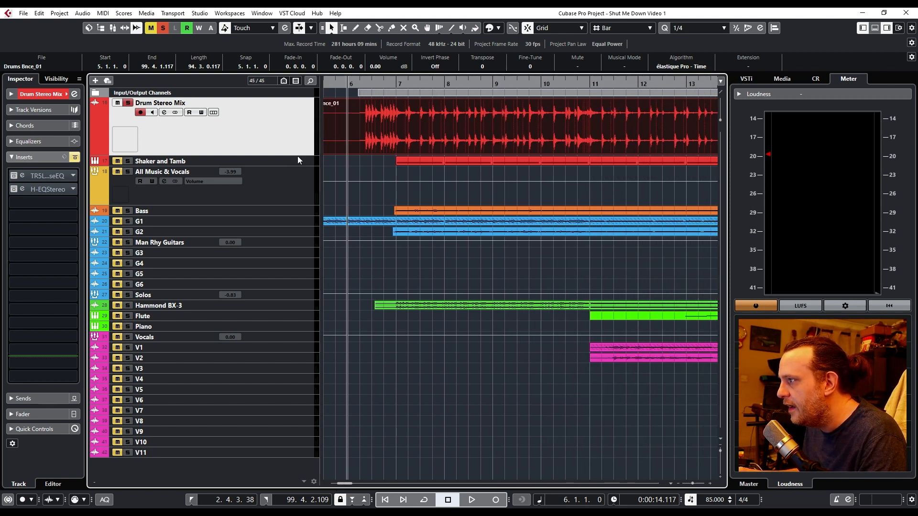
pyautogui.press('space')
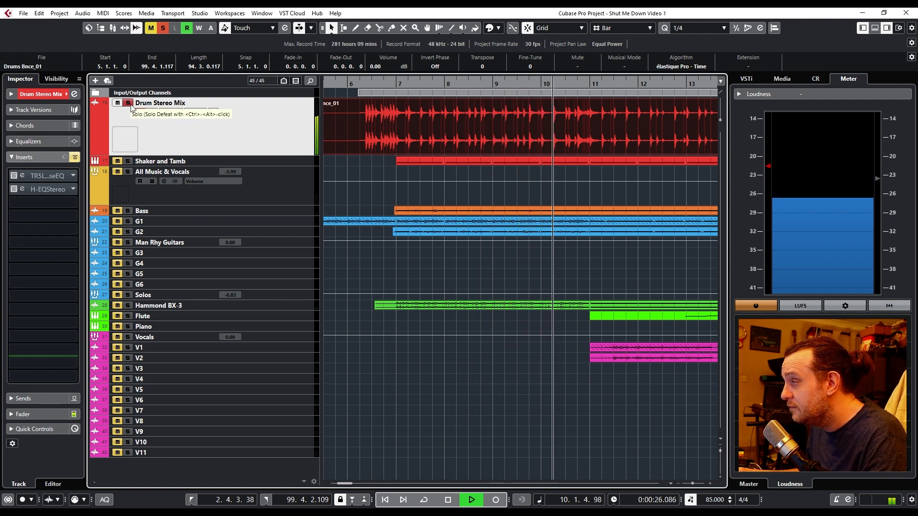
pyautogui.press('space')
pyautogui.click(347, 83)
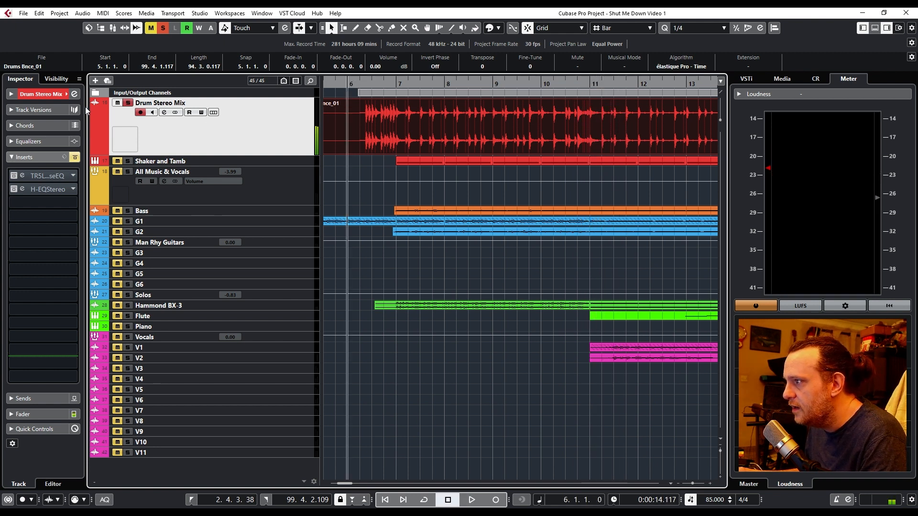
# Unsolo the Drum Stereo Mix, audition it within the full mix and return the playhead to bar 6.
pyautogui.click(128, 103)
pyautogui.press('space')
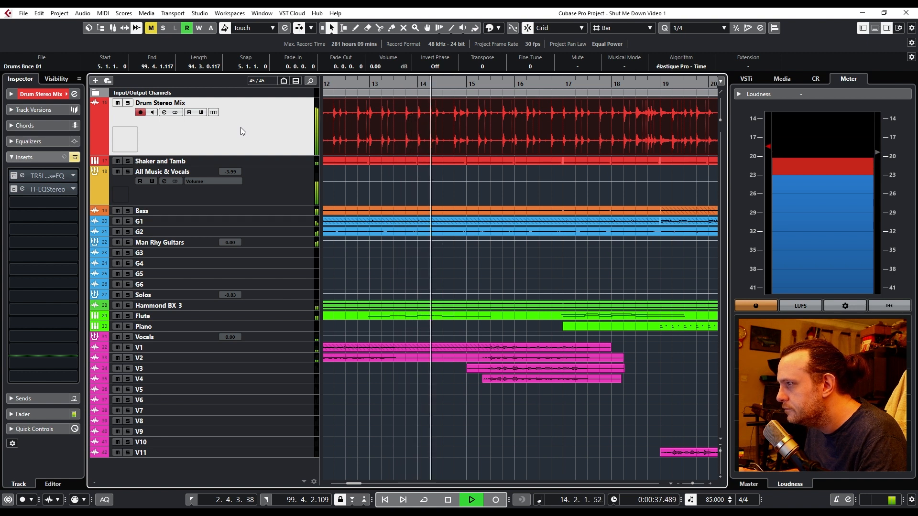
pyautogui.press('space')
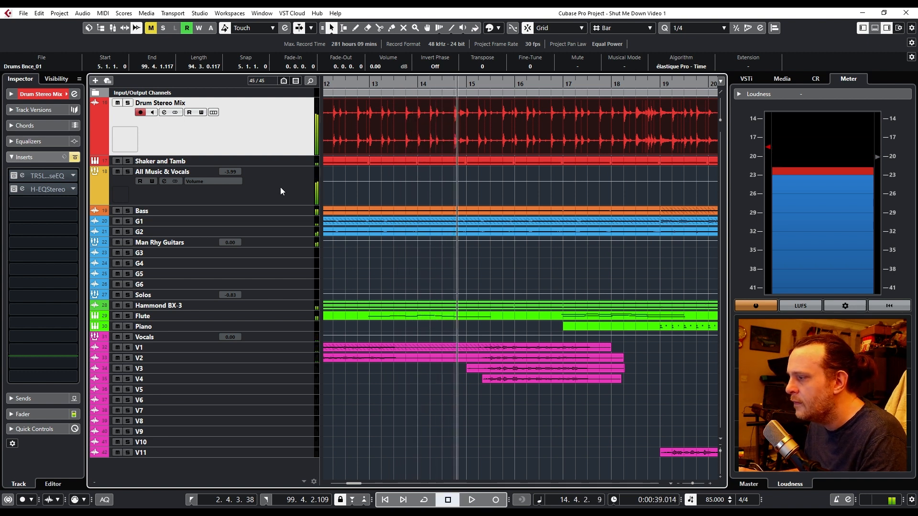
pyautogui.moveTo(357, 484); pyautogui.dragTo(346, 486)
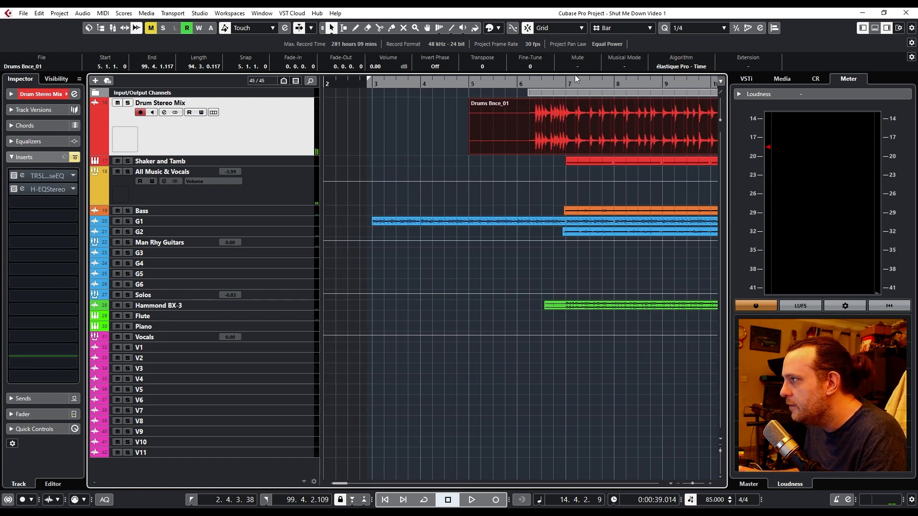
pyautogui.click(519, 84)
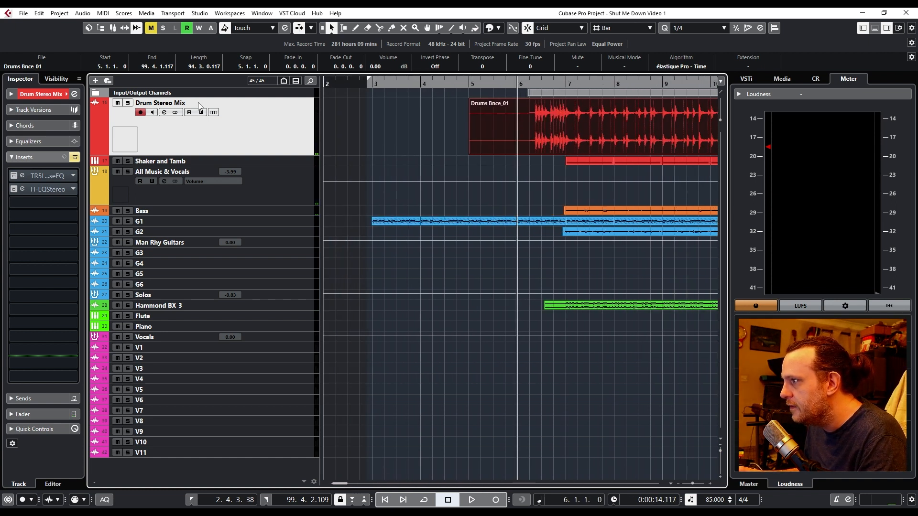
# Solo the Drum Stereo Mix track and examine the L/R and M/S modes of its TR5 Linear Phase EQ insert.
pyautogui.click(128, 103)
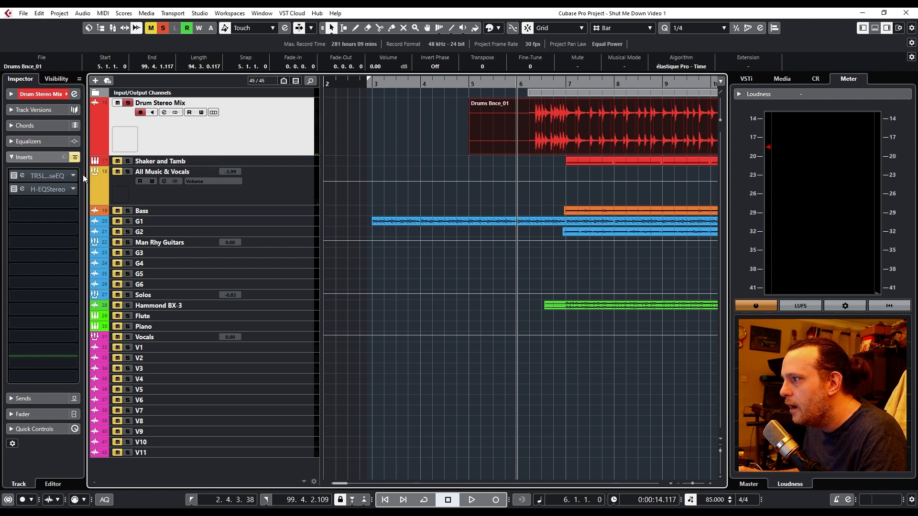
pyautogui.click(48, 176)
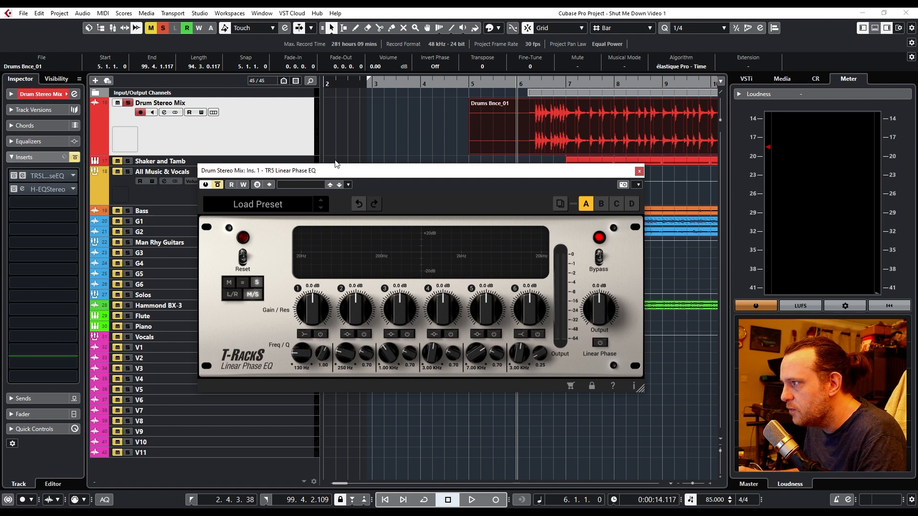
pyautogui.moveTo(334, 175); pyautogui.dragTo(357, 164)
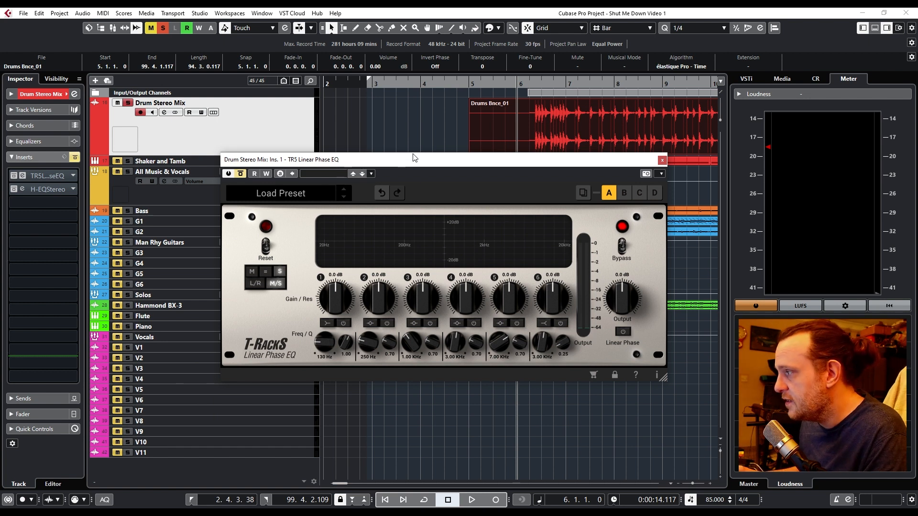
pyautogui.click(256, 284)
pyautogui.click(277, 283)
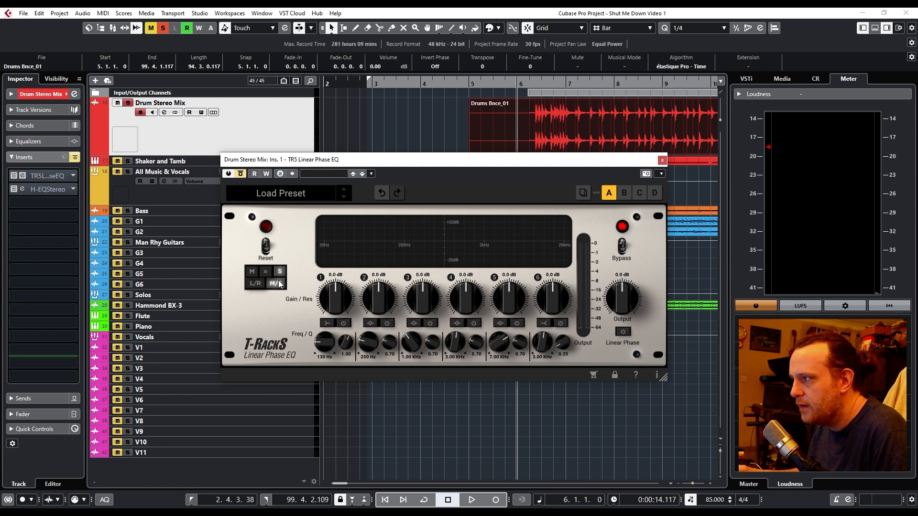
pyautogui.moveTo(355, 165); pyautogui.dragTo(350, 205)
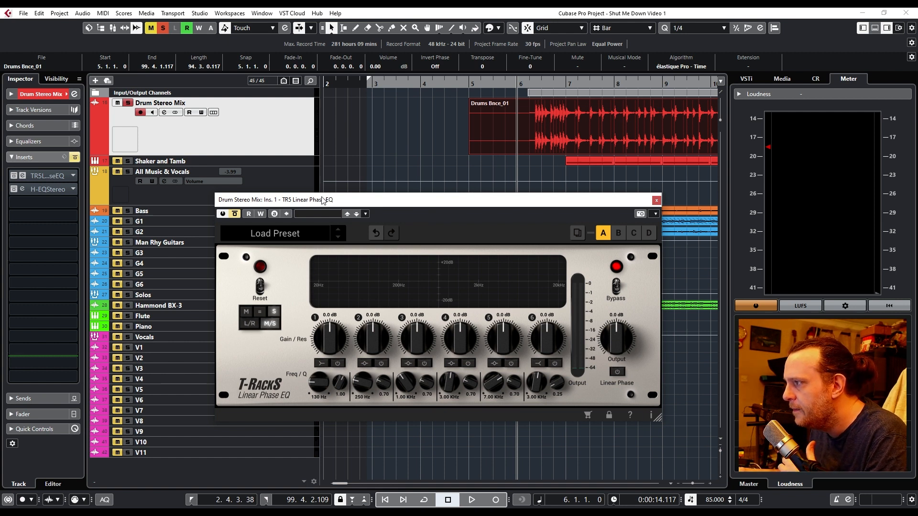
pyautogui.moveTo(322, 206); pyautogui.dragTo(325, 195)
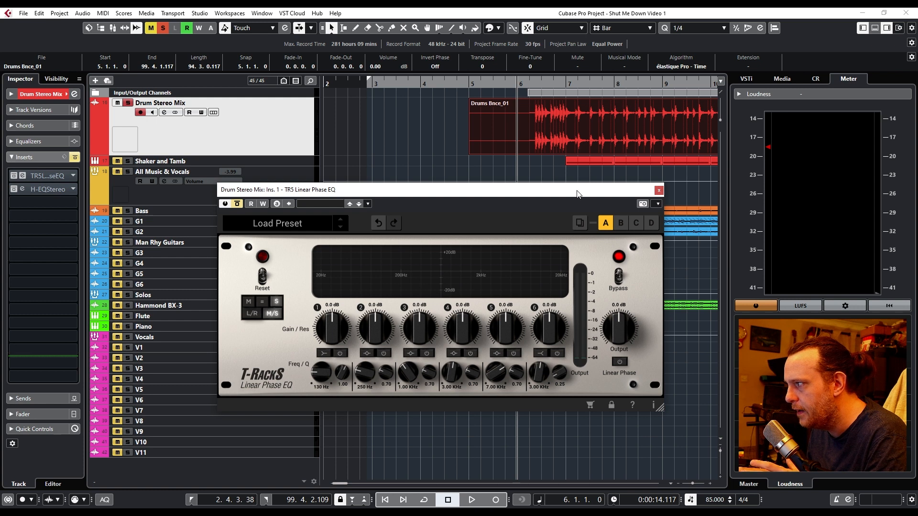
pyautogui.moveTo(577, 194); pyautogui.dragTo(578, 214)
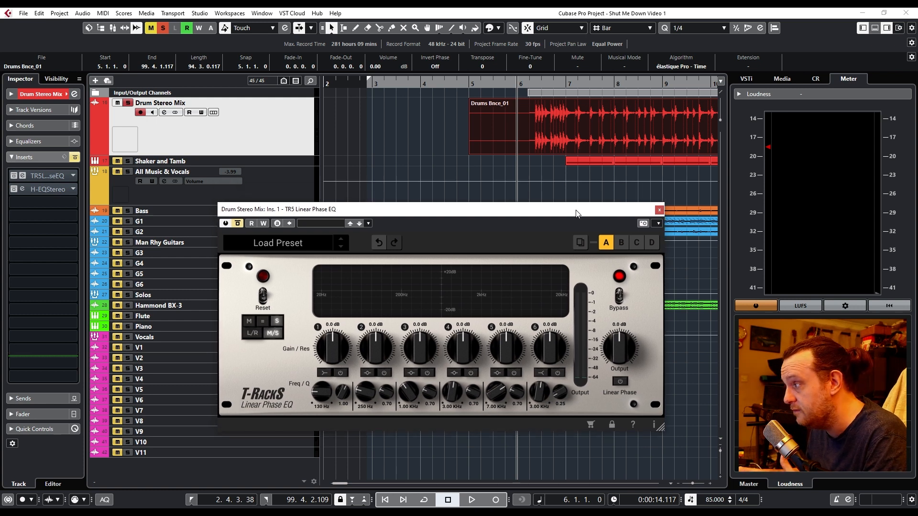
# Close the Linear Phase EQ and switch the H-EQ Stereo insert on the drum track from stereo to M/S mode.
pyautogui.click(660, 210)
pyautogui.click(50, 187)
pyautogui.moveTo(391, 170)
pyautogui.mouseDown()
pyautogui.moveTo(394, 193)
pyautogui.moveTo(399, 178)
pyautogui.mouseUp()
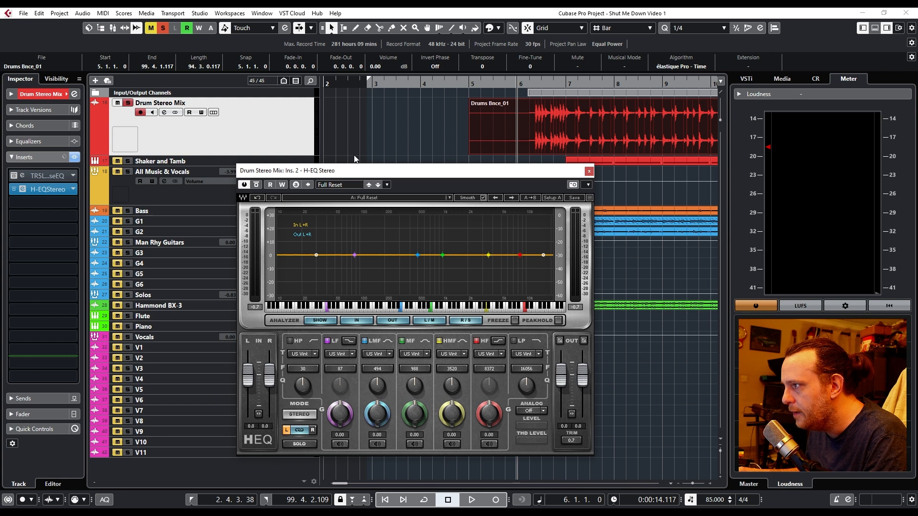
pyautogui.click(299, 415)
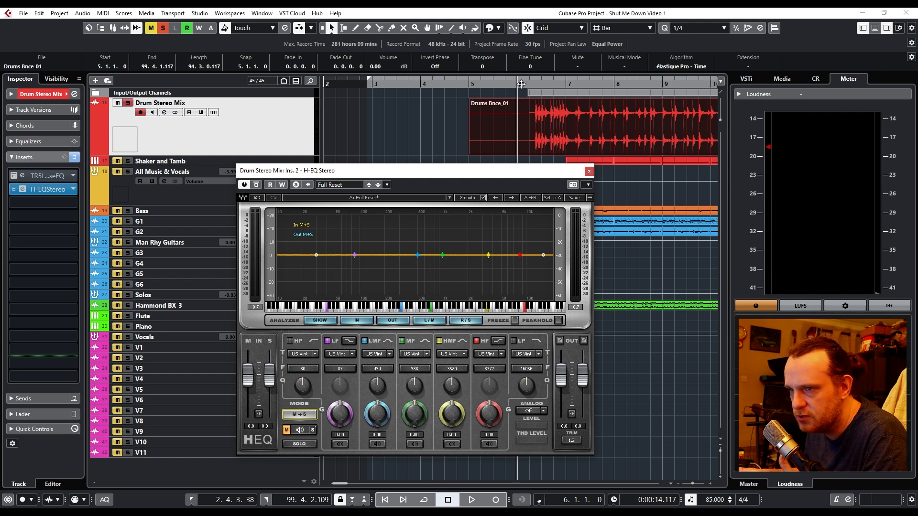
# Play the soloed drums with H-EQ channel monitoring on, compare the side and mid signals, and leave the mid channel selected.
pyautogui.press('space')
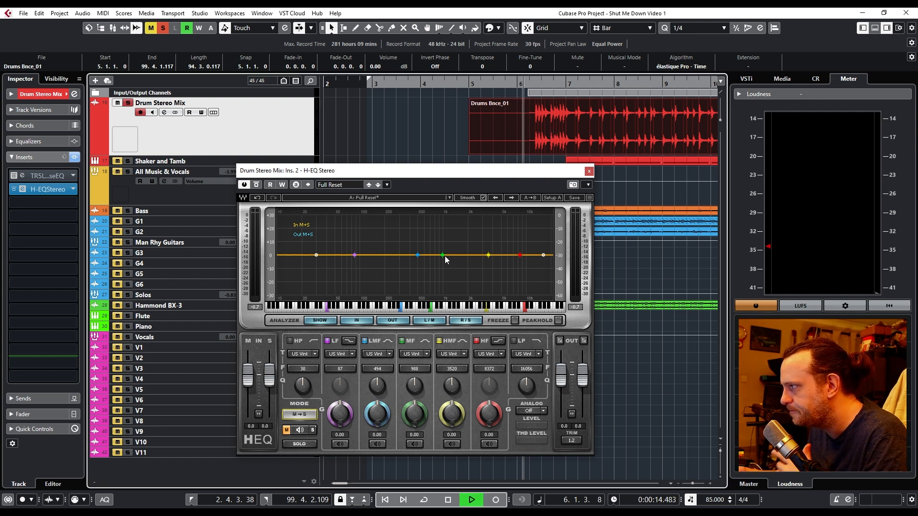
pyautogui.click(300, 430)
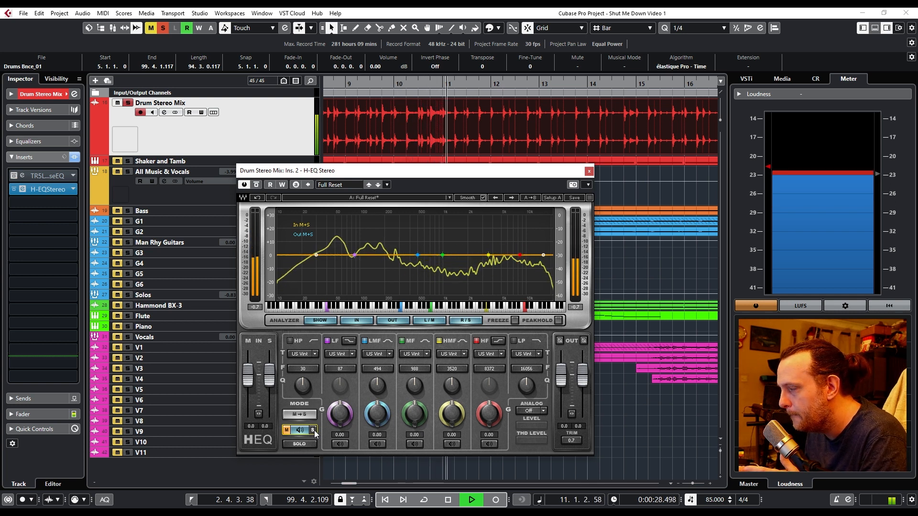
pyautogui.click(314, 430)
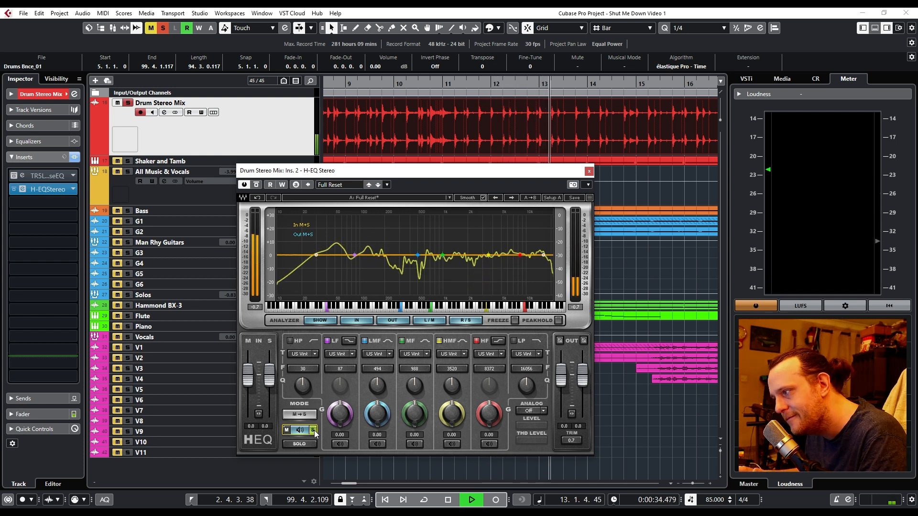
pyautogui.click(287, 429)
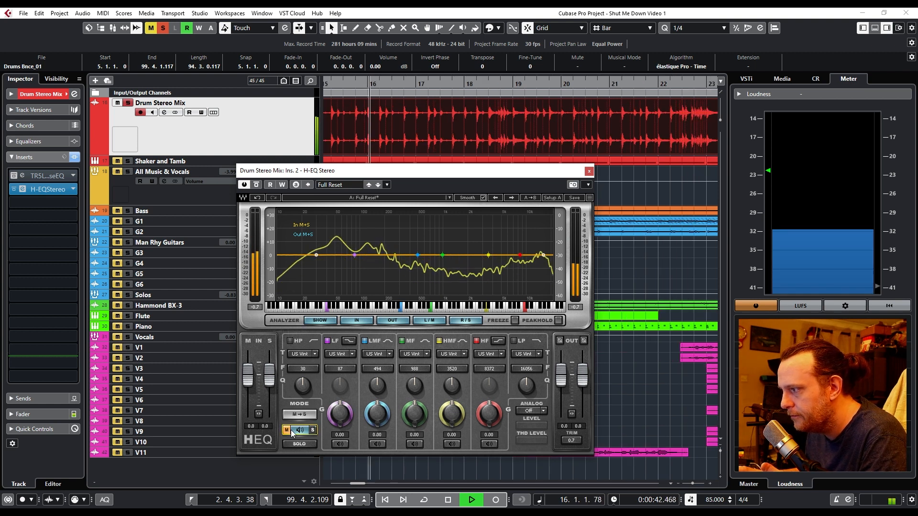
# On the mid channel, enable the high-pass filter at 48 Hz and set the LF band to 22 Hz with 7.05 dB gain.
pyautogui.click(290, 340)
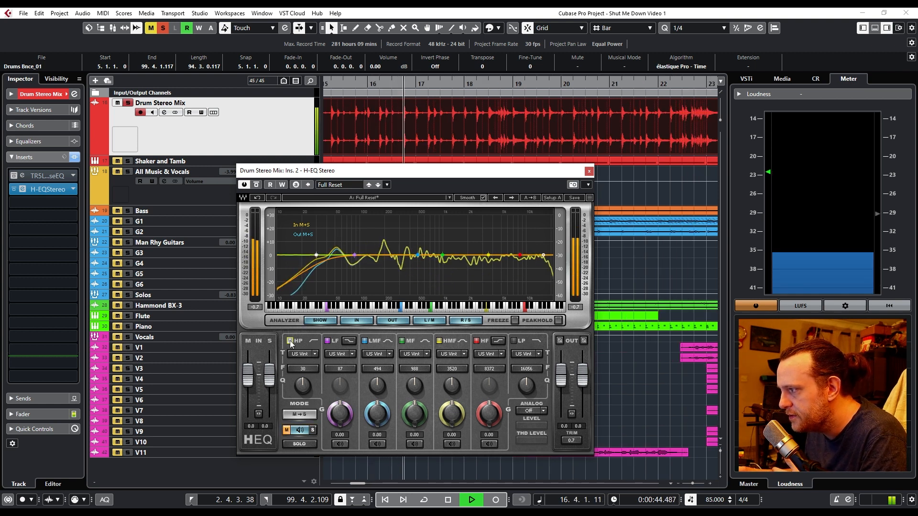
pyautogui.moveTo(305, 370); pyautogui.dragTo(313, 369)
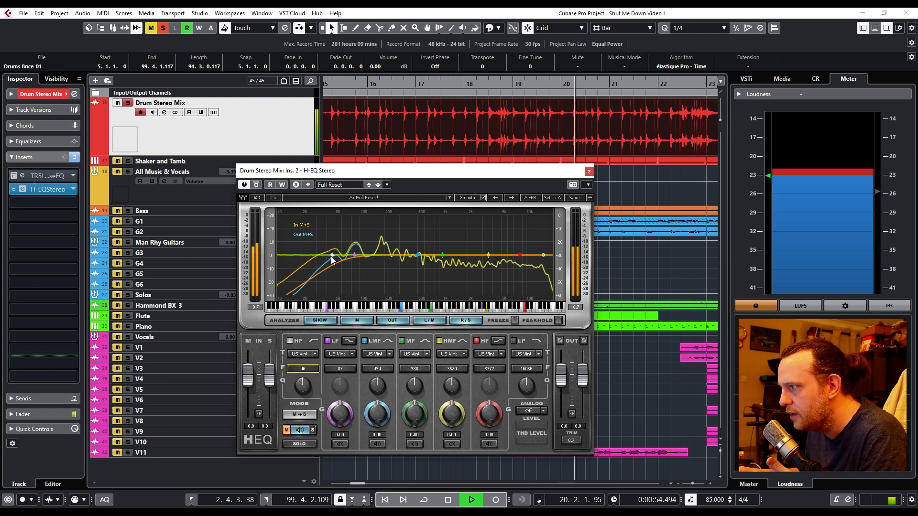
pyautogui.moveTo(332, 256)
pyautogui.mouseDown()
pyautogui.moveTo(357, 253)
pyautogui.moveTo(334, 247)
pyautogui.mouseUp()
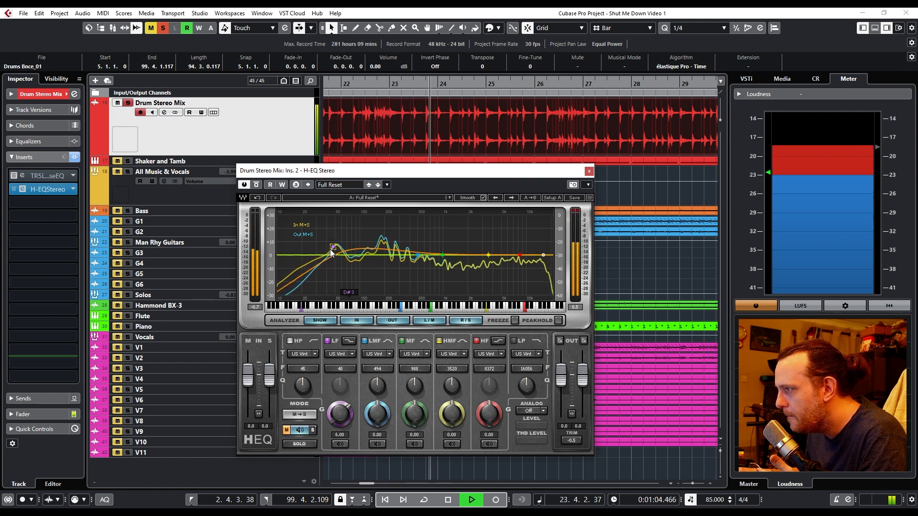
pyautogui.moveTo(333, 247); pyautogui.dragTo(320, 246)
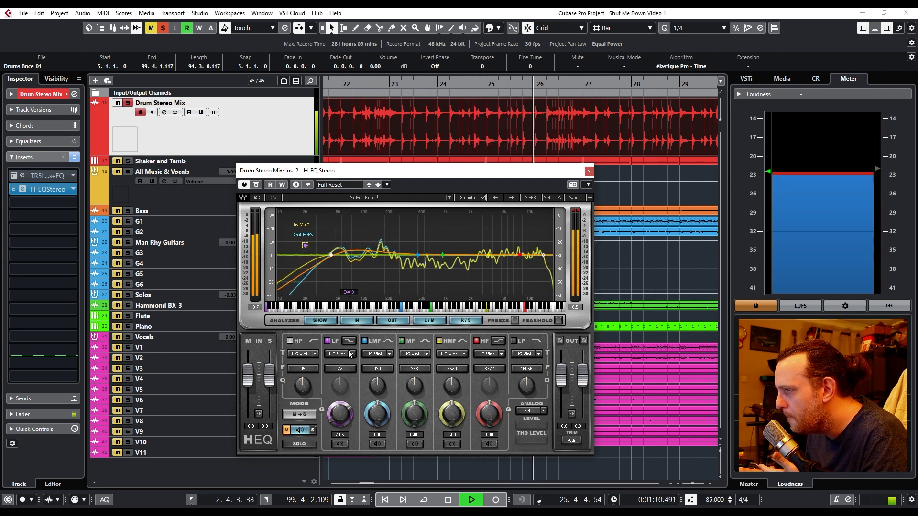
pyautogui.moveTo(311, 369); pyautogui.dragTo(310, 372)
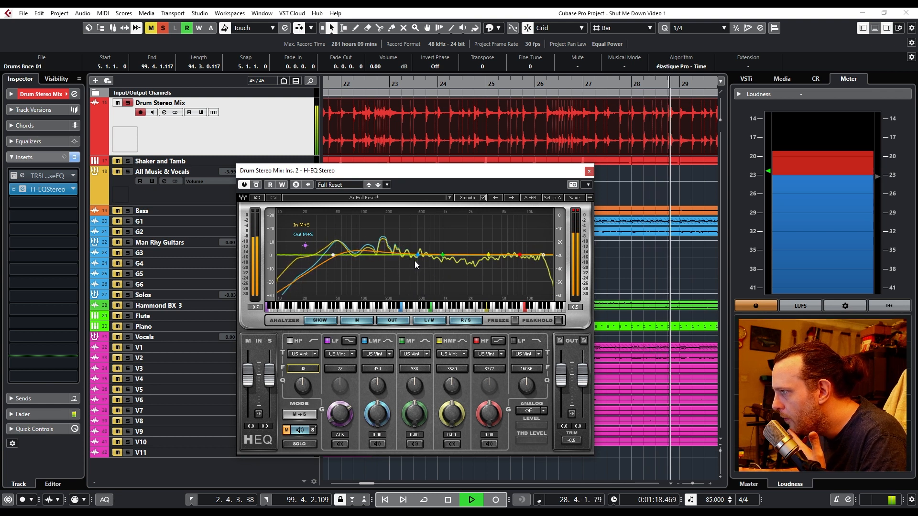
# Shape the mid channel with LMF -6.50 dB at 297 Hz, MF -5.20 dB at 783 Hz, HMF +5.10 dB at 5920 Hz and low-pass at 10864 Hz.
pyautogui.moveTo(417, 258)
pyautogui.mouseDown()
pyautogui.moveTo(392, 268)
pyautogui.moveTo(441, 257)
pyautogui.moveTo(433, 262)
pyautogui.mouseUp()
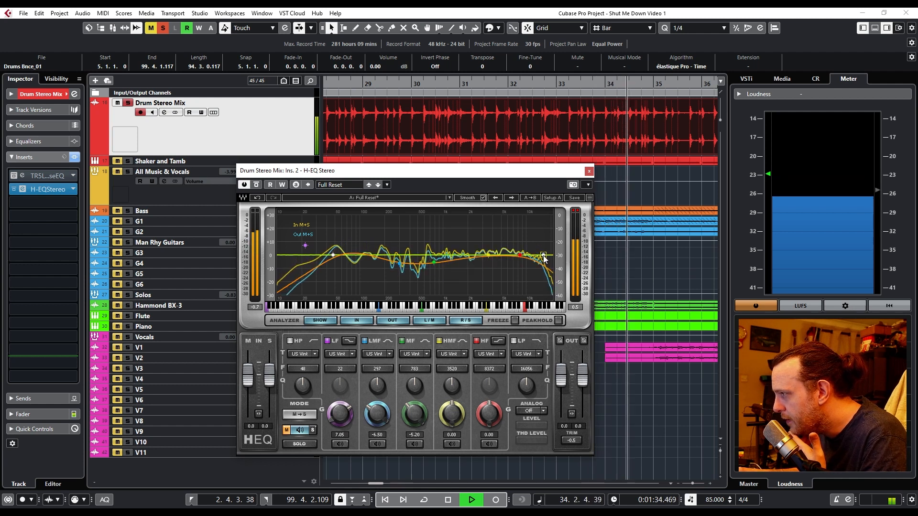
pyautogui.moveTo(544, 256); pyautogui.dragTo(507, 248)
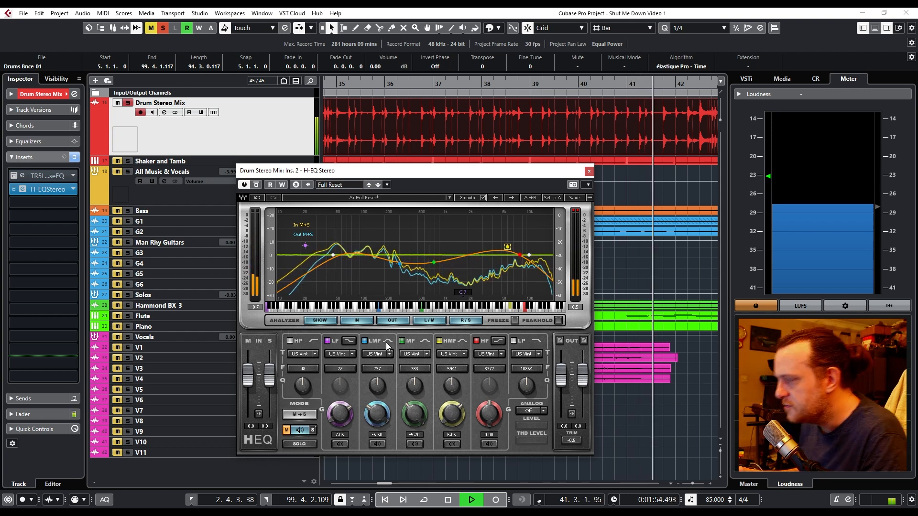
pyautogui.moveTo(507, 246); pyautogui.dragTo(506, 249)
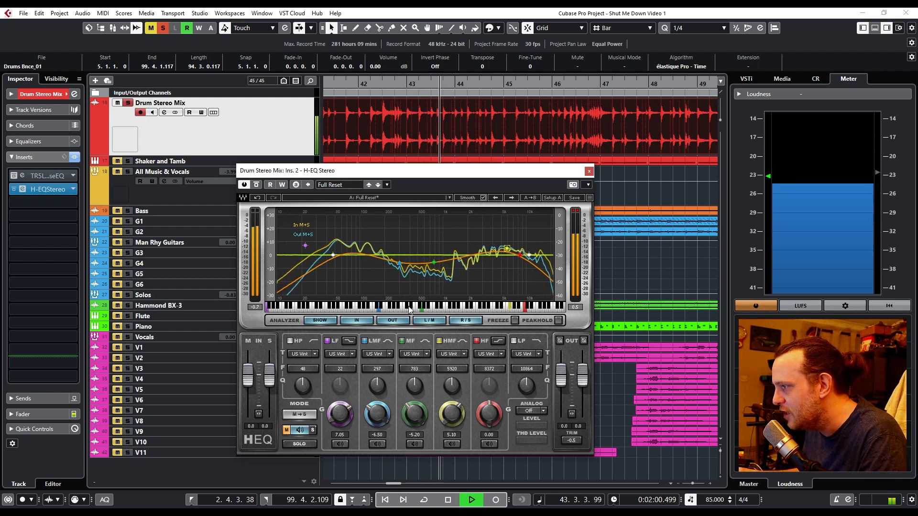
# Select the side channel in H-EQ and enable its high-pass filter at 124 Hz.
pyautogui.click(313, 430)
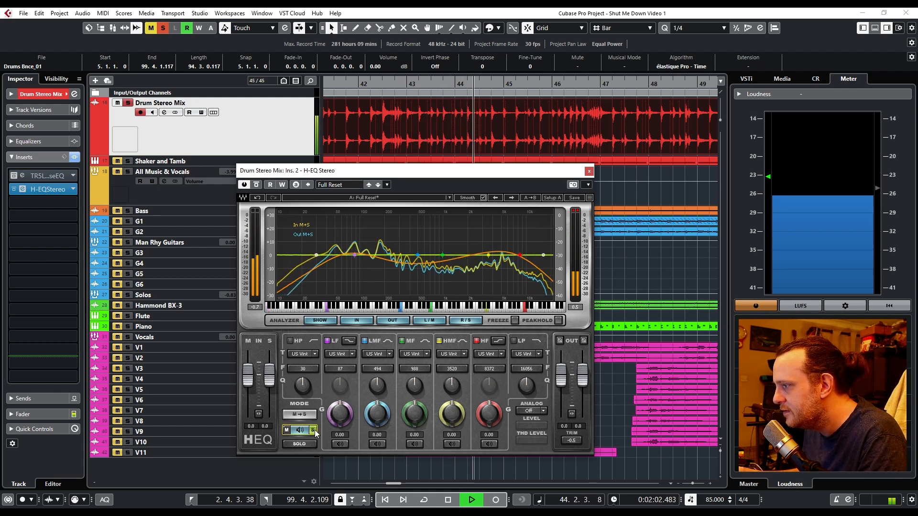
pyautogui.click(290, 341)
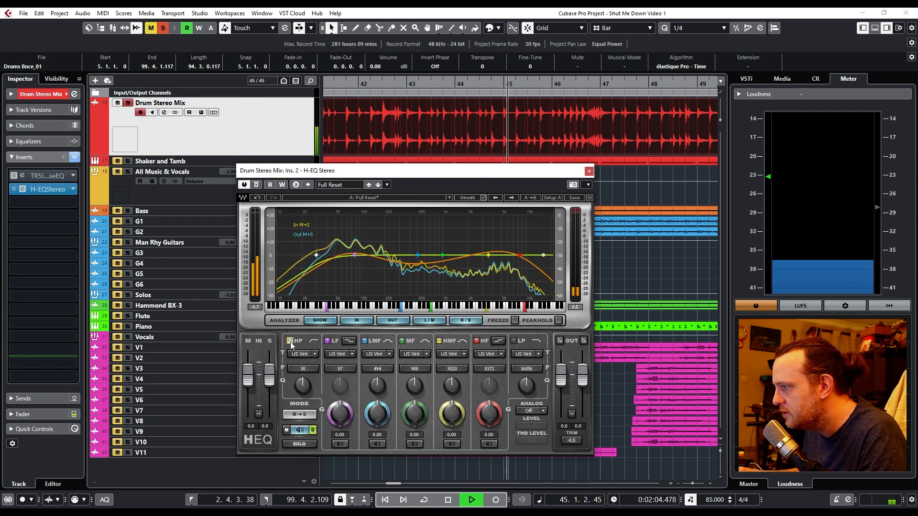
pyautogui.moveTo(302, 370); pyautogui.dragTo(303, 337)
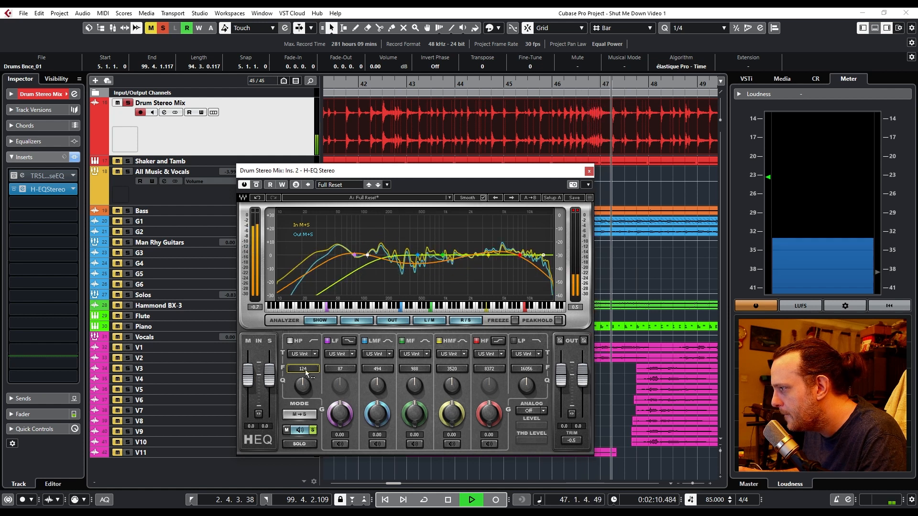
# Cut the side channel's MF band by 8.40 dB at 1501 Hz.
pyautogui.moveTo(442, 255); pyautogui.dragTo(445, 261)
pyautogui.moveTo(445, 262); pyautogui.dragTo(456, 267)
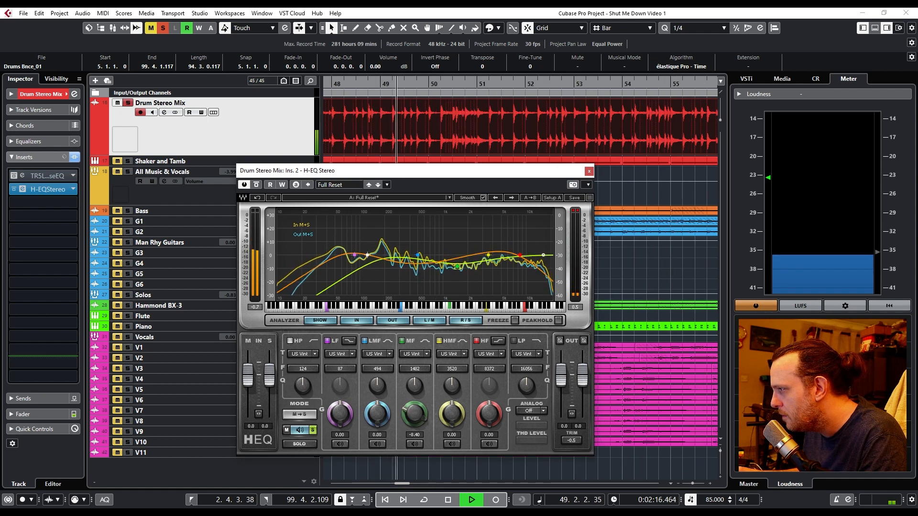
pyautogui.moveTo(457, 266); pyautogui.dragTo(458, 267)
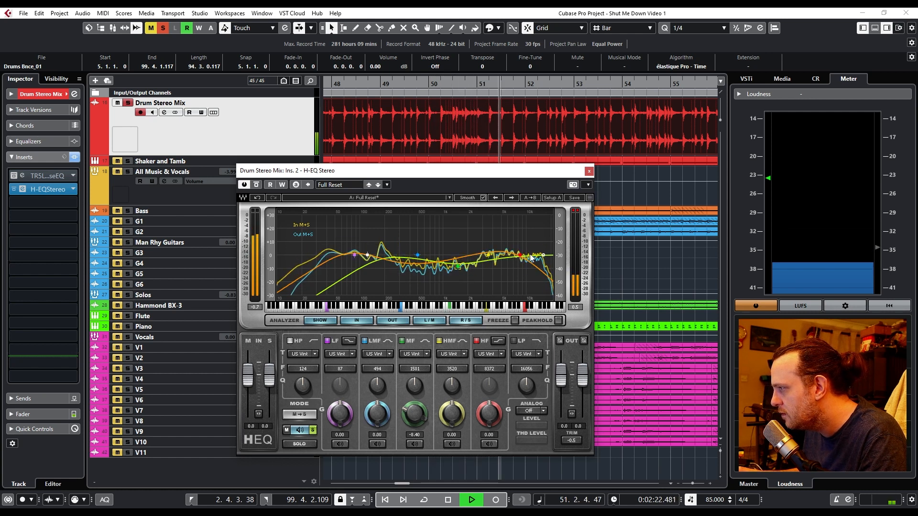
# Boost the side channel's HF band by 2.20 dB at 8434 Hz and compare the drums with H-EQ bypassed.
pyautogui.moveTo(520, 255); pyautogui.dragTo(520, 252)
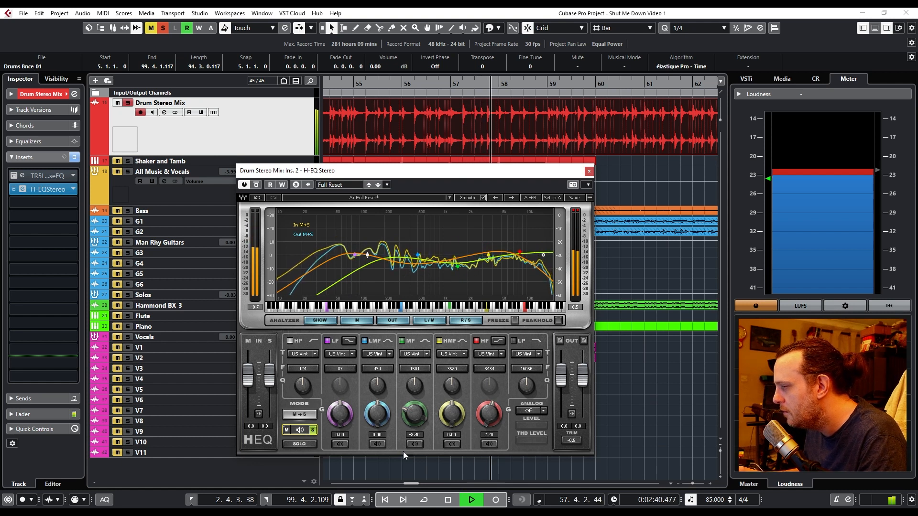
pyautogui.click(192, 500)
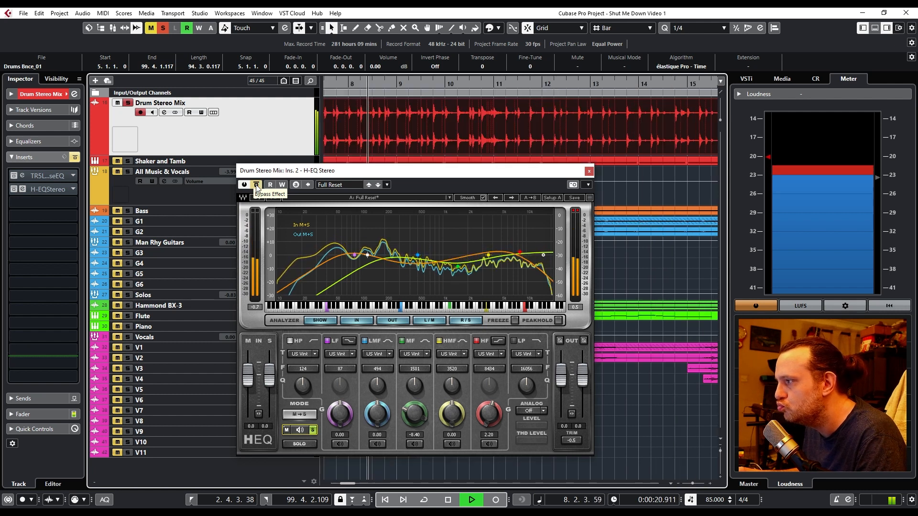
pyautogui.click(256, 187)
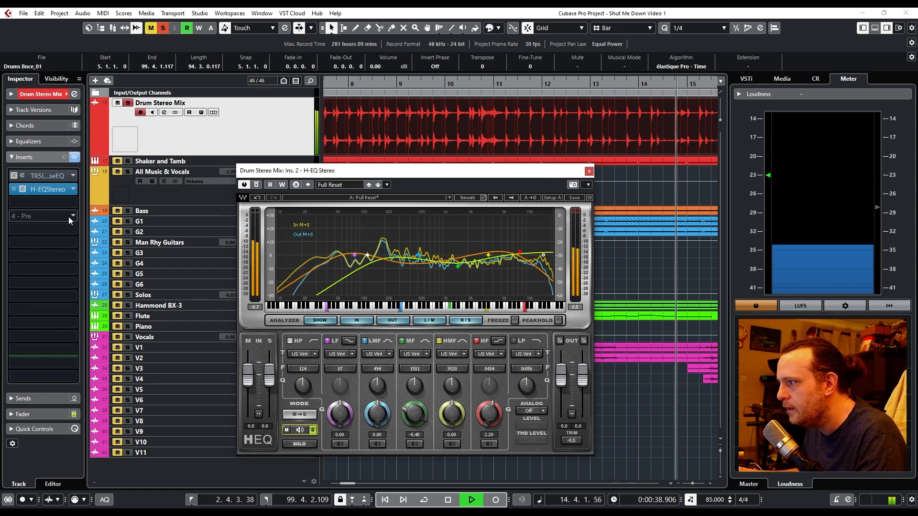
pyautogui.press('space')
pyautogui.click(448, 499)
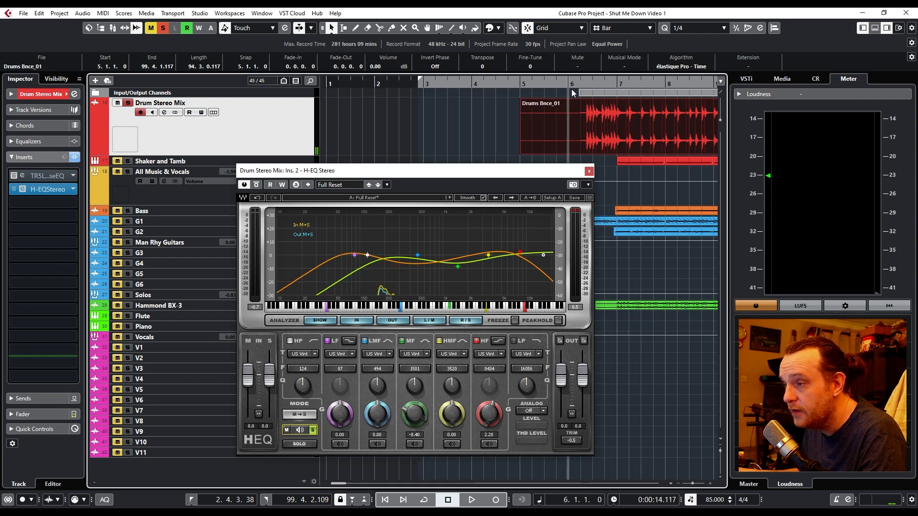
# Insert EnvelopeShaper in the third insert slot of the Drum Stereo Mix track and reposition its window.
pyautogui.click(73, 202)
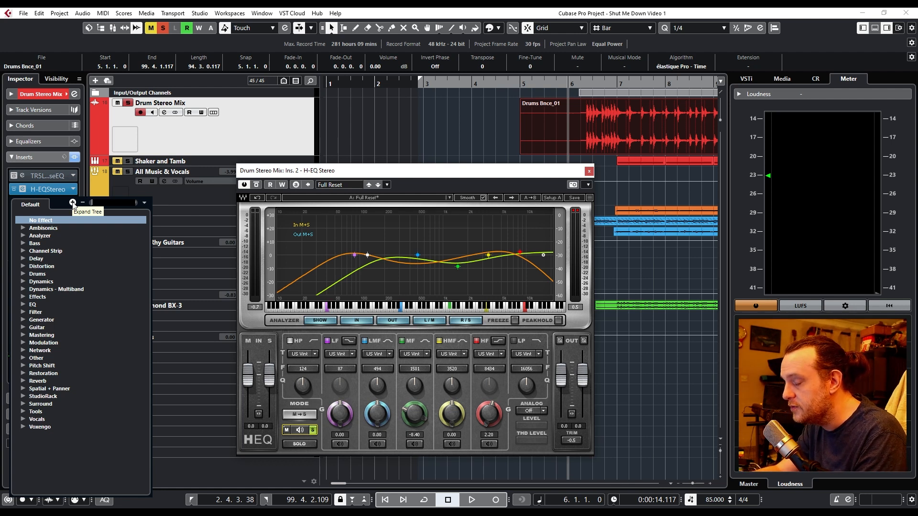
pyautogui.write('env')
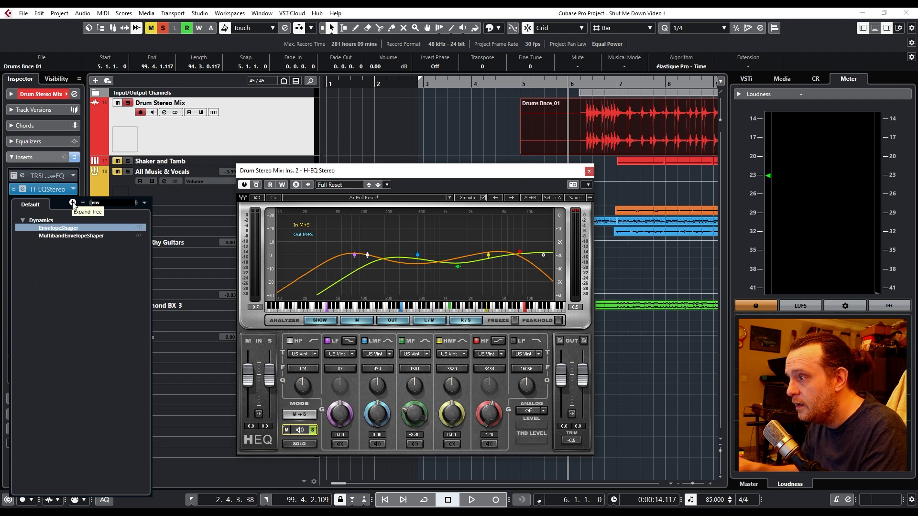
pyautogui.click(60, 228)
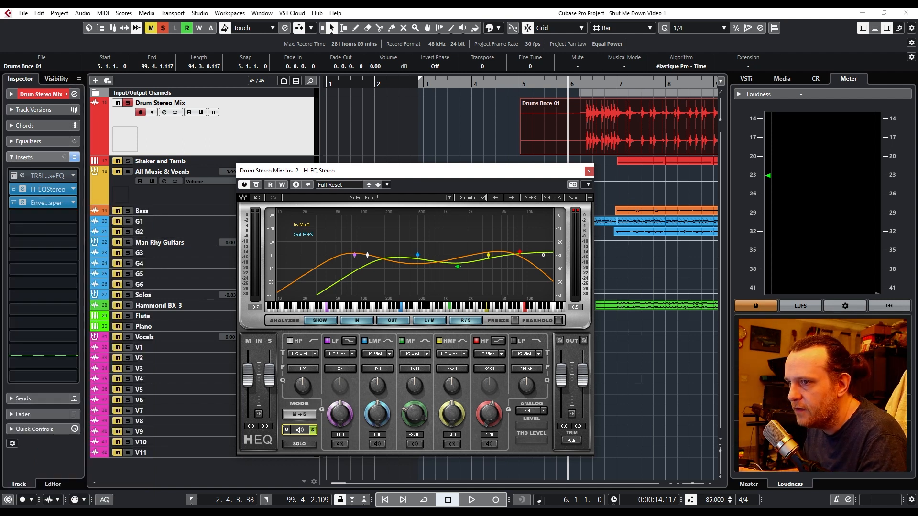
pyautogui.moveTo(297, 142); pyautogui.dragTo(404, 118)
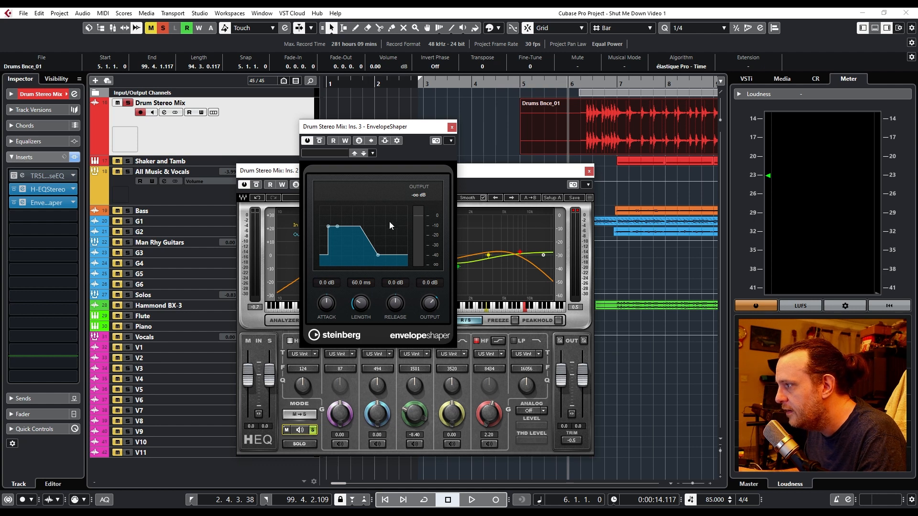
pyautogui.moveTo(370, 129); pyautogui.dragTo(354, 156)
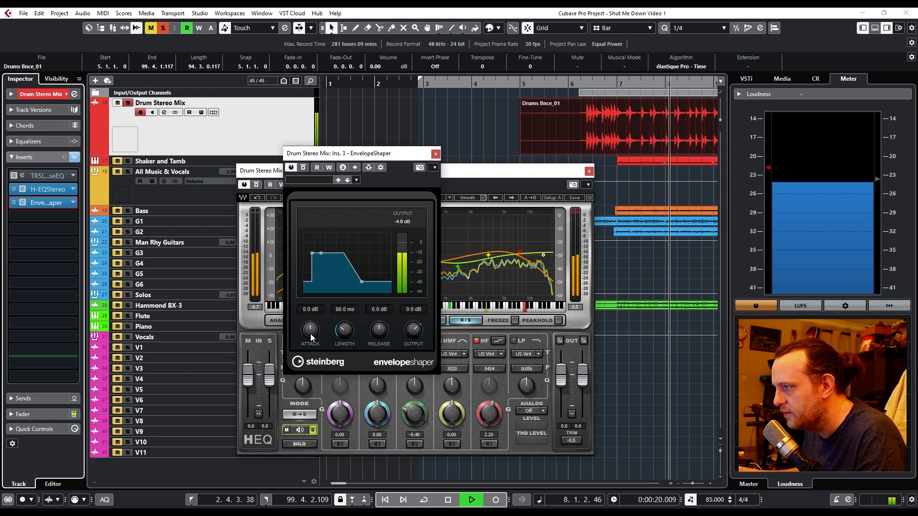
# Set EnvelopeShaper's attack to 2.0 dB and length to 102.9 ms, compare with bypass, and try a -20.0 dB release before resetting it.
pyautogui.moveTo(311, 334); pyautogui.dragTo(314, 311)
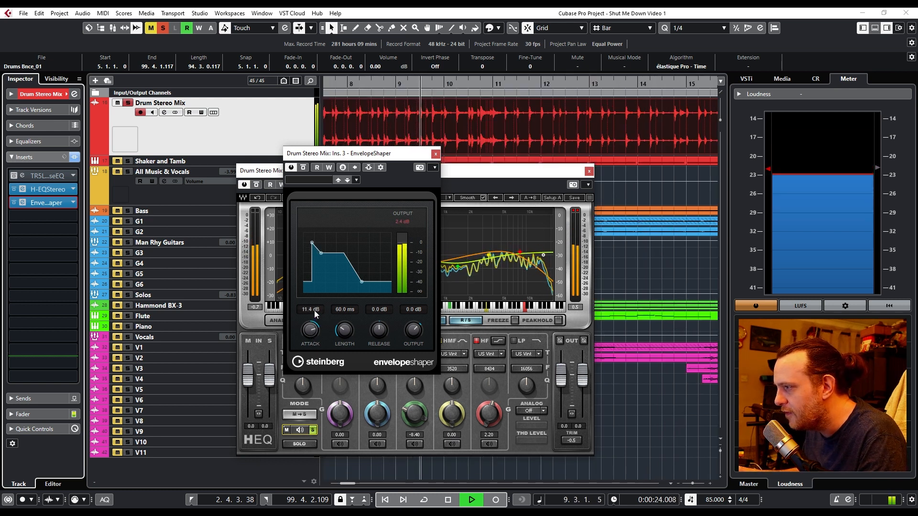
pyautogui.moveTo(341, 325); pyautogui.dragTo(311, 344)
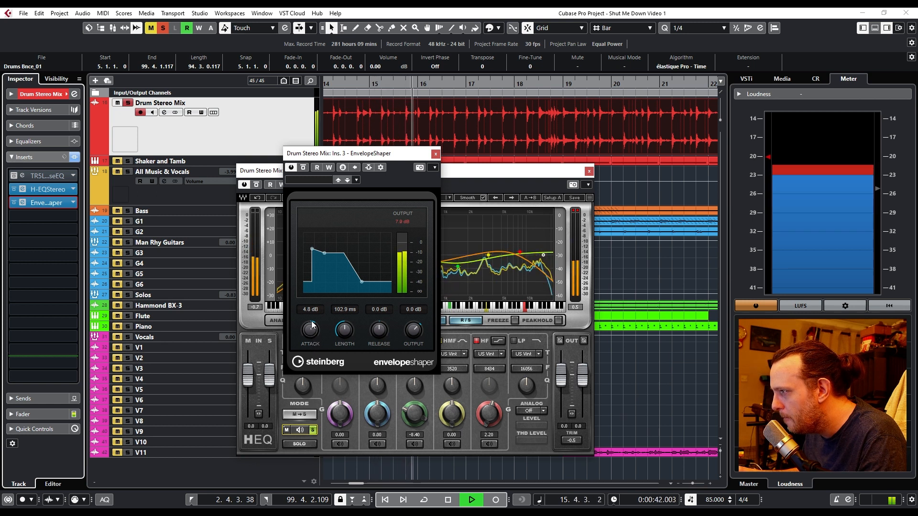
pyautogui.click(303, 168)
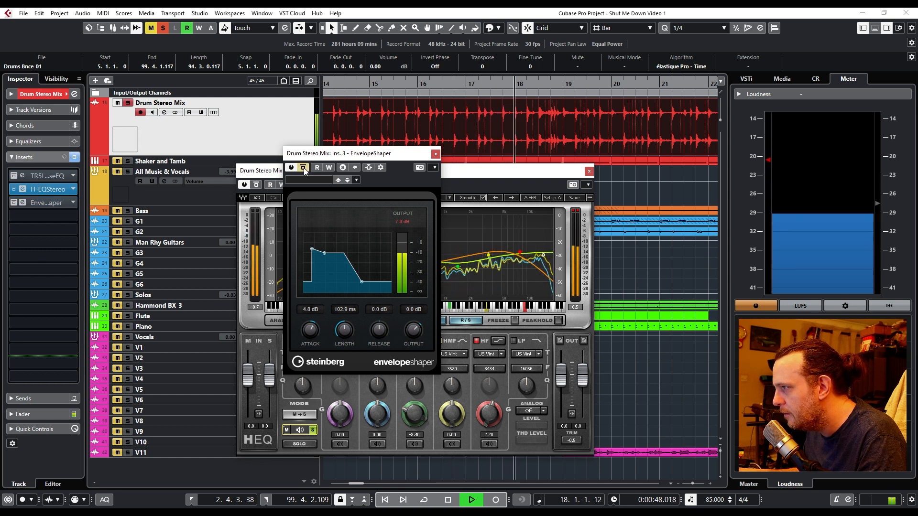
pyautogui.click(303, 168)
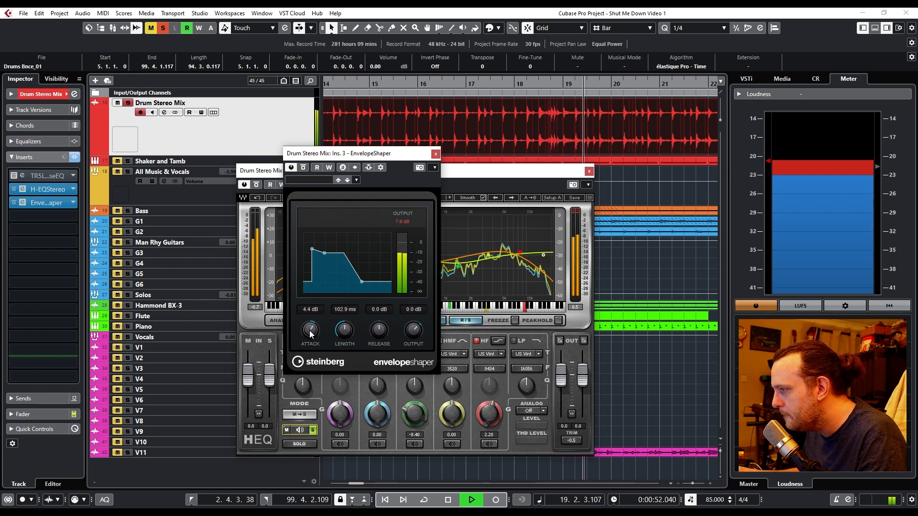
pyautogui.moveTo(310, 334); pyautogui.dragTo(310, 340)
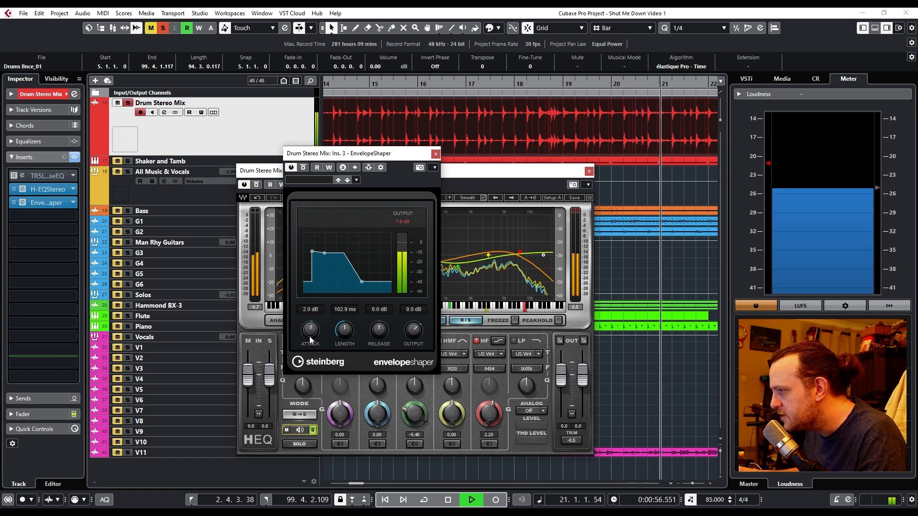
pyautogui.click(402, 223)
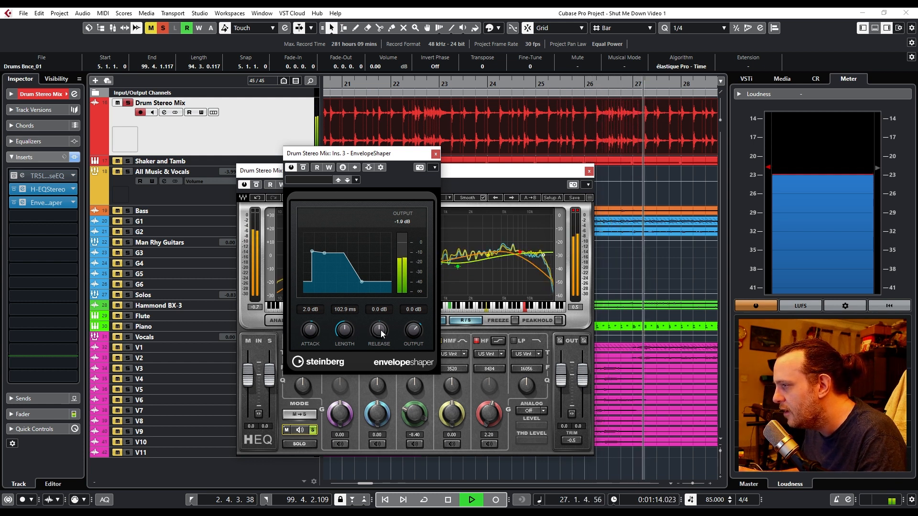
pyautogui.moveTo(381, 334); pyautogui.dragTo(381, 387)
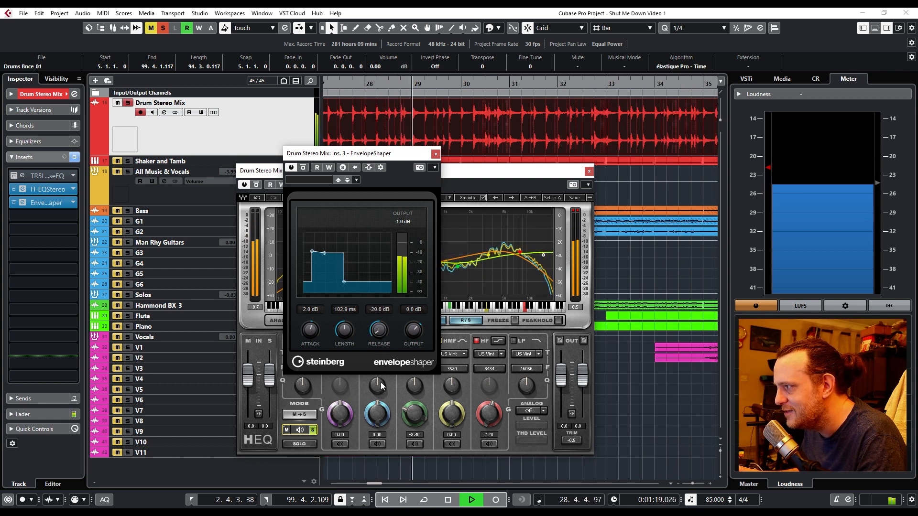
pyautogui.keyDown('ctrl'); pyautogui.click(383, 332); pyautogui.keyUp('ctrl')
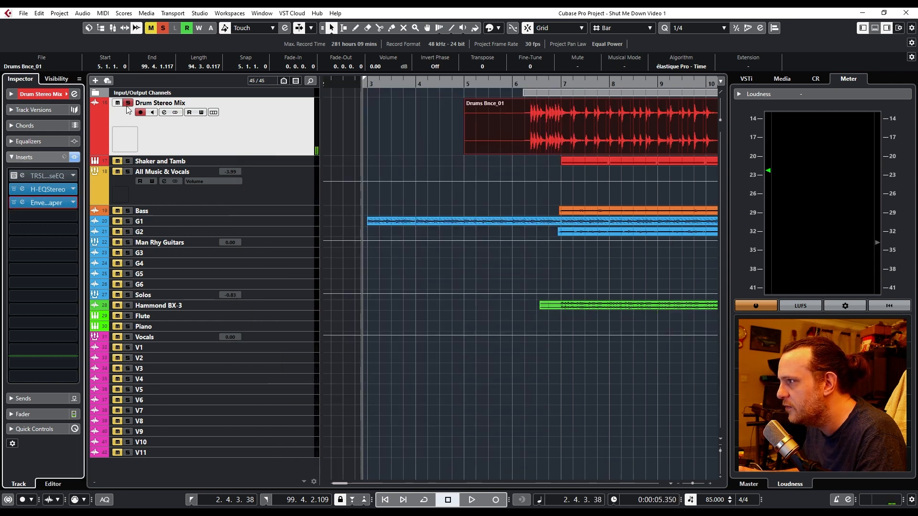
# Unsolo the drums, play the full mix, and raise the side channel's LF band in H-EQ to 1.05 dB at 85 Hz.
pyautogui.click(127, 103)
pyautogui.doubleClick(528, 83)
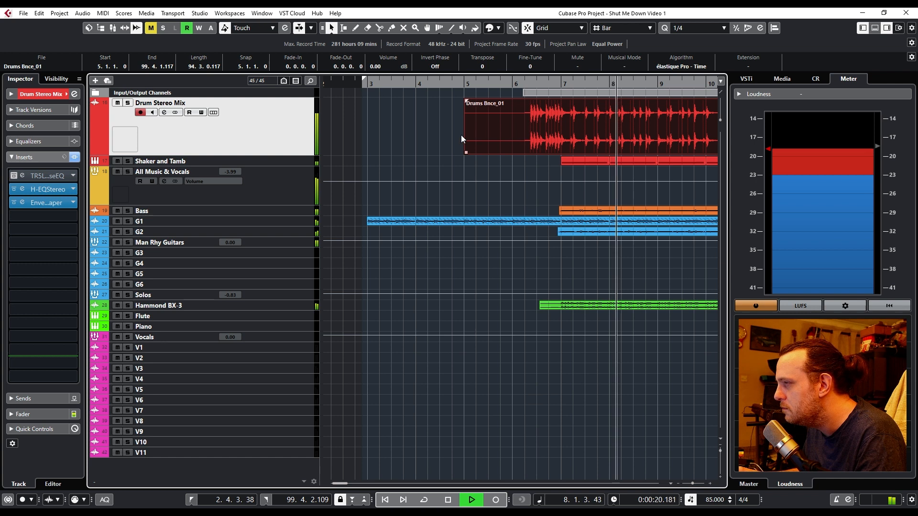
pyautogui.click(47, 190)
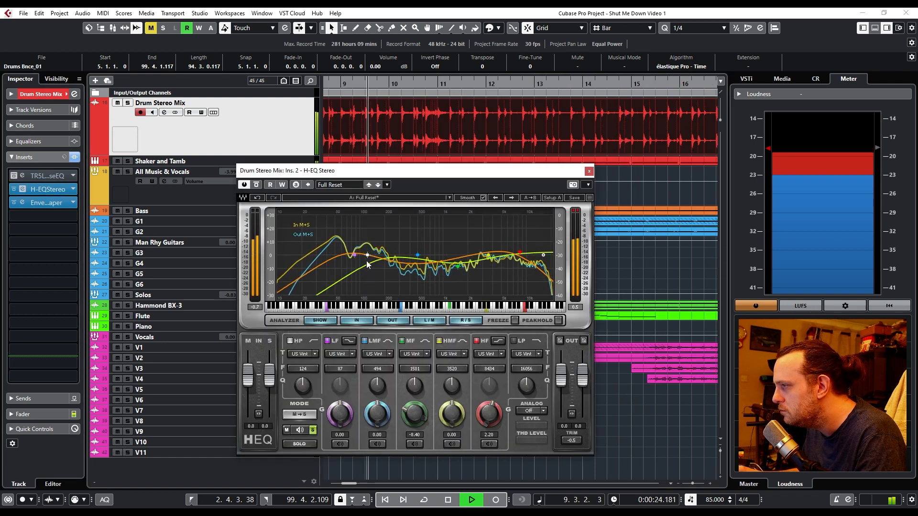
pyautogui.moveTo(354, 254); pyautogui.dragTo(354, 254)
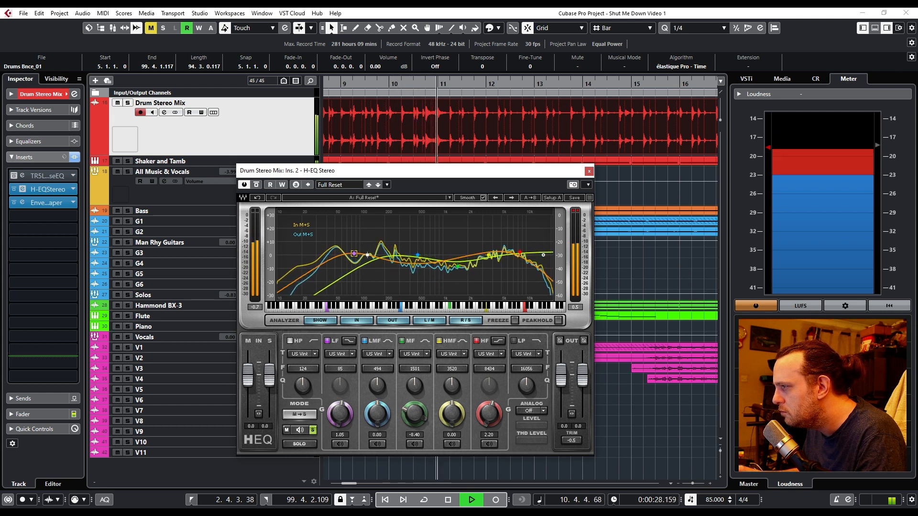
# On H-EQ's mid channel, set the LF gain to 12.20 dB and the high-pass to 47 Hz, then stop playback and close H-EQ.
pyautogui.click(286, 430)
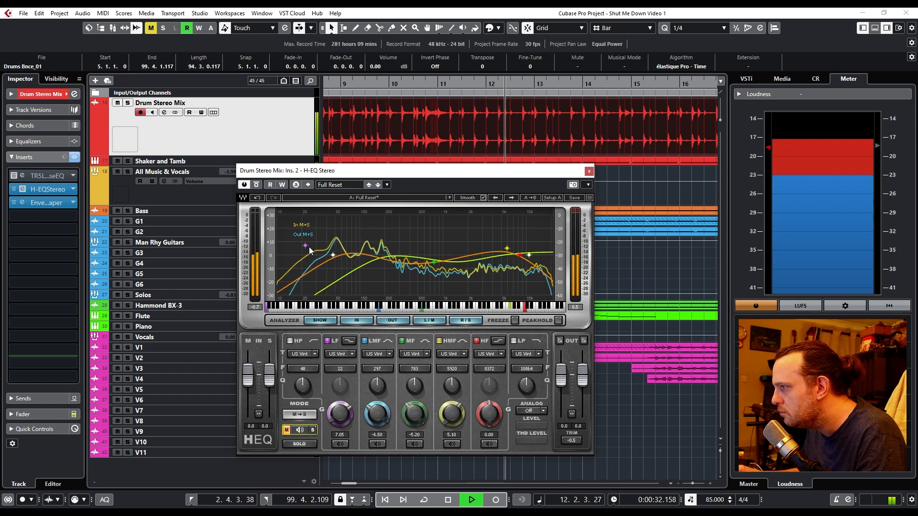
pyautogui.moveTo(306, 249); pyautogui.dragTo(305, 239)
pyautogui.moveTo(303, 369); pyautogui.dragTo(303, 373)
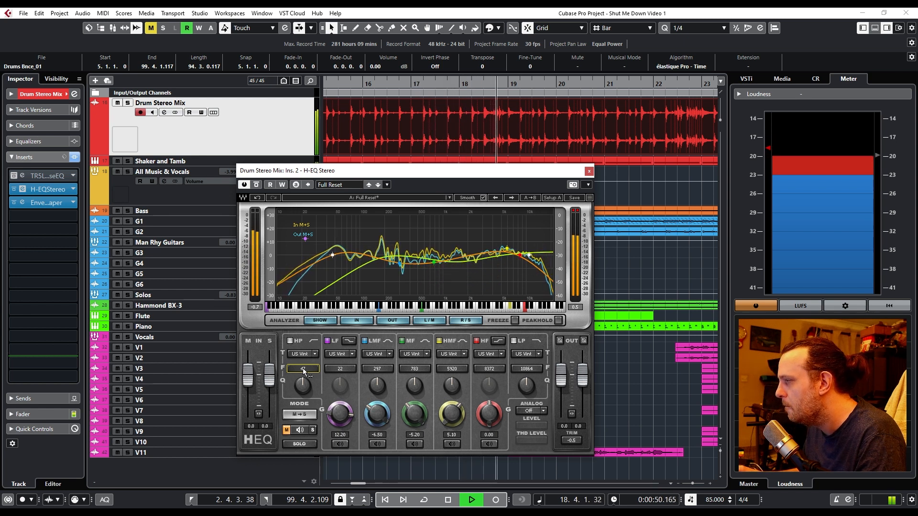
pyautogui.click(579, 213)
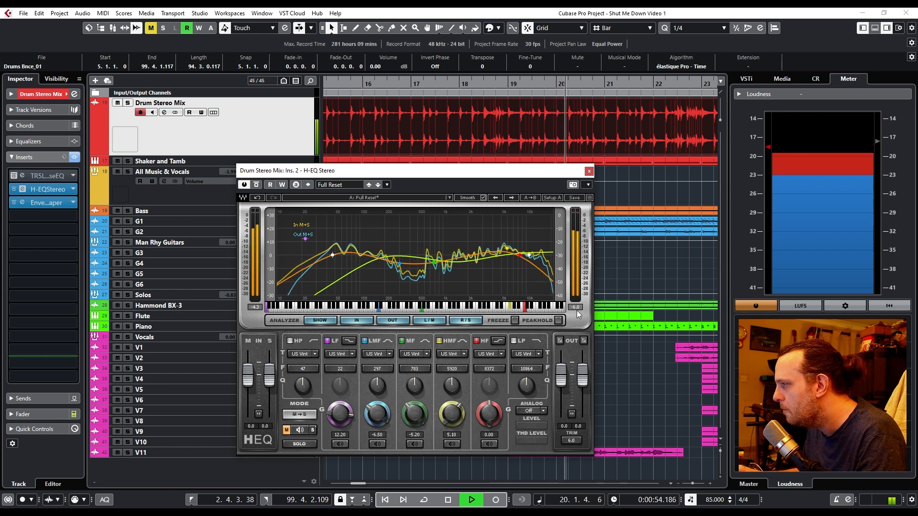
pyautogui.press('space')
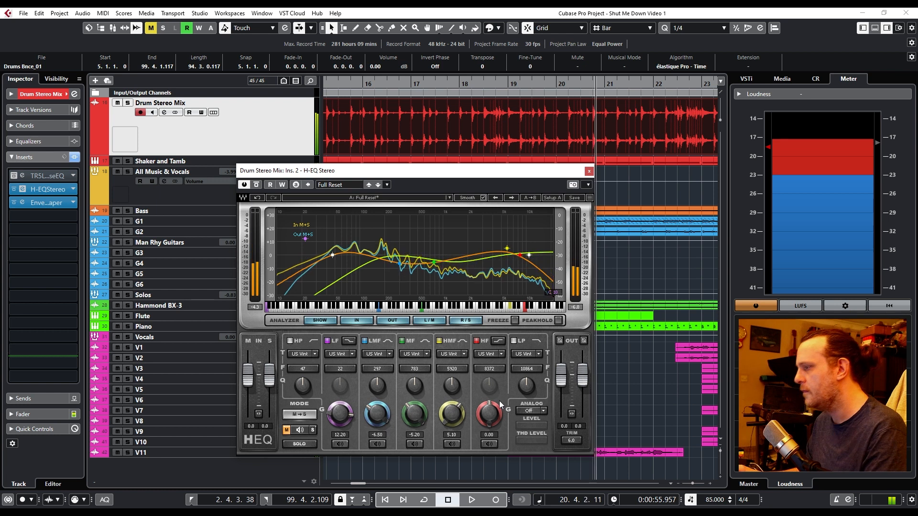
pyautogui.click(589, 172)
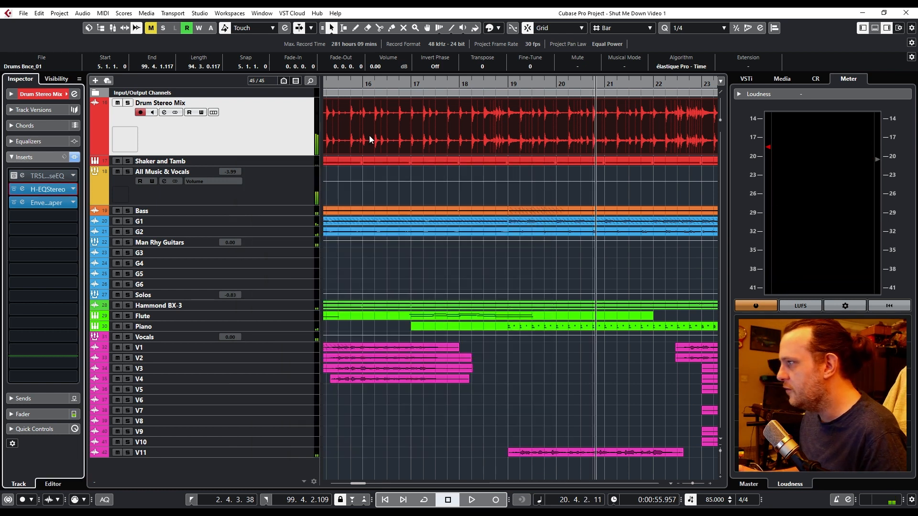
# Return the playhead to bar 6 and insert TR5 Black 76 in the drum track's fourth insert slot.
pyautogui.moveTo(394, 84); pyautogui.dragTo(517, 84)
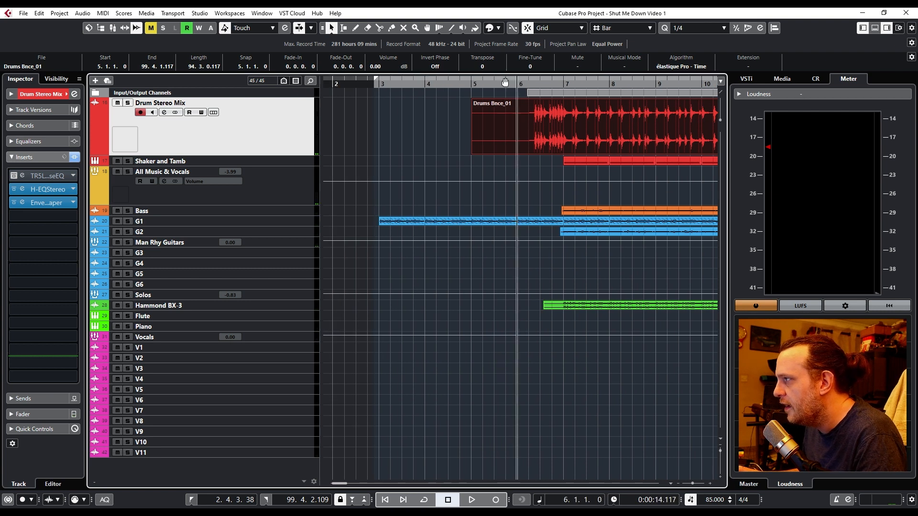
pyautogui.click(71, 217)
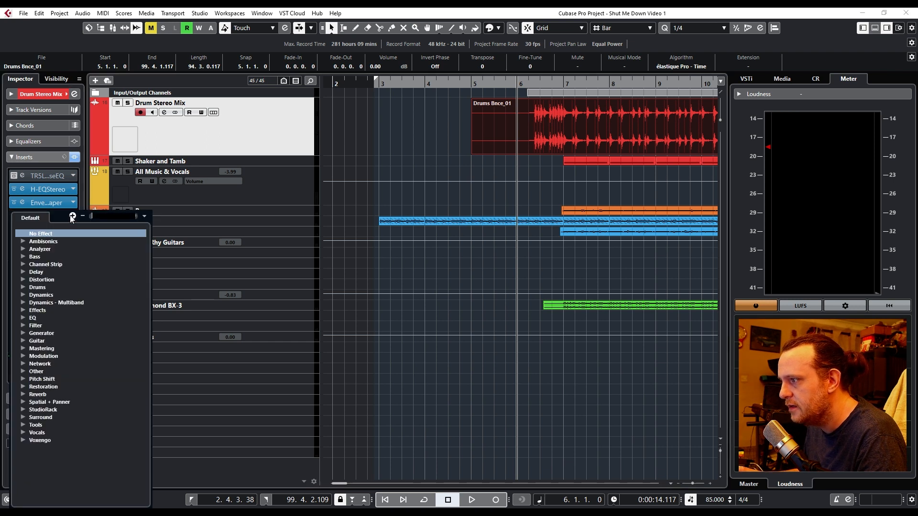
pyautogui.write('tr5')
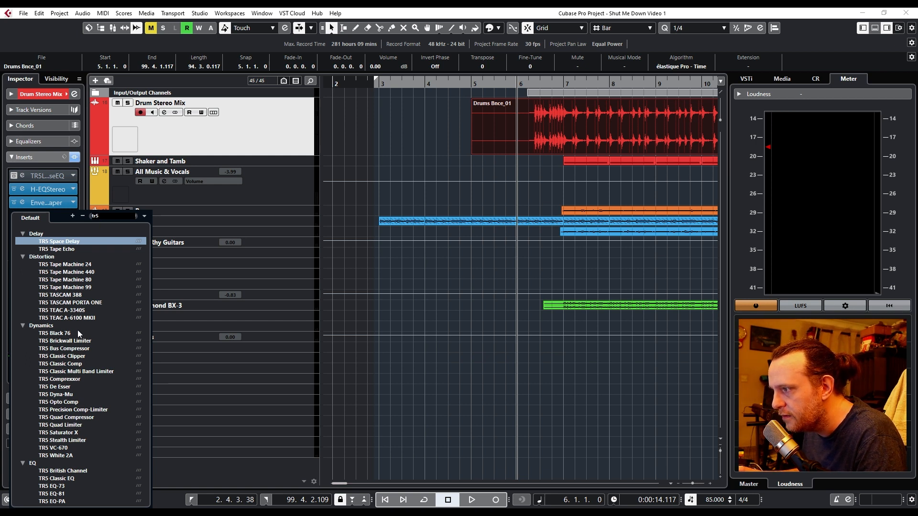
pyautogui.press('Escape')
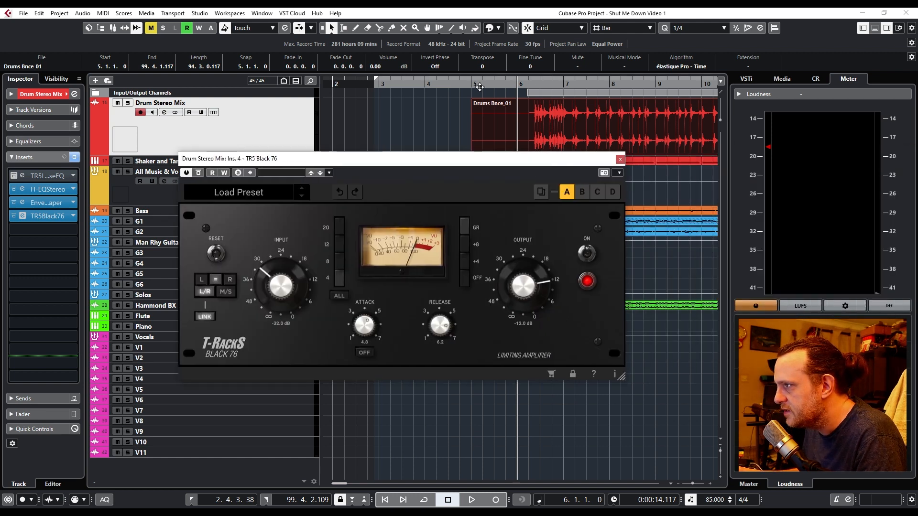
# Solo the drums and set Black 76's attack to 5.8, release to 1.7 and input to -34.4 dB.
pyautogui.click(127, 104)
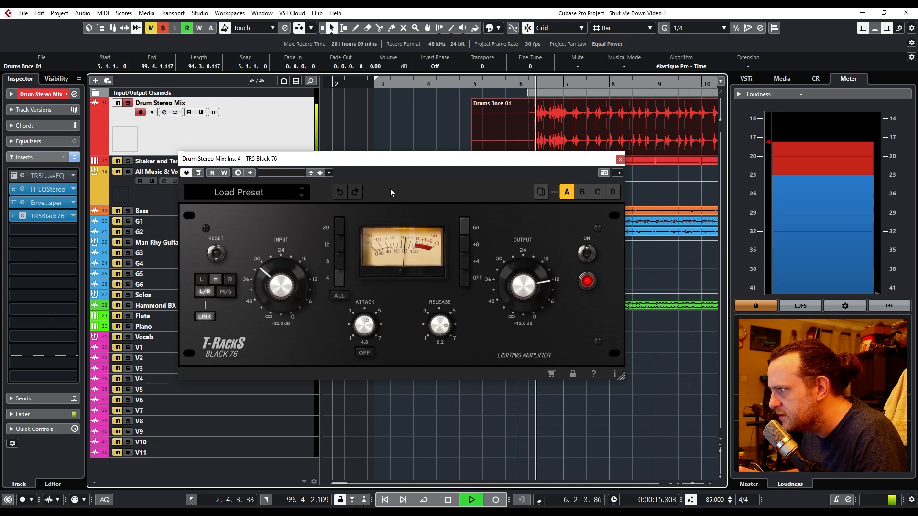
pyautogui.moveTo(364, 326); pyautogui.dragTo(362, 324)
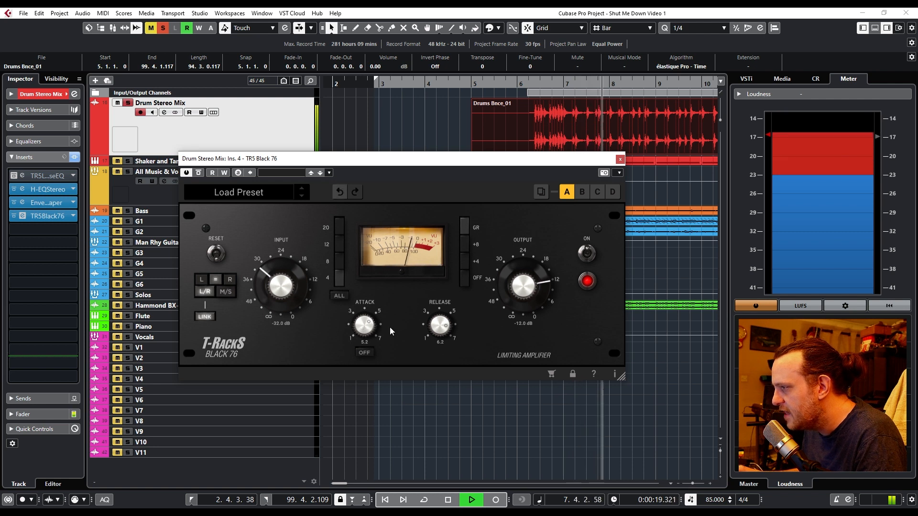
pyautogui.moveTo(442, 326); pyautogui.dragTo(440, 423)
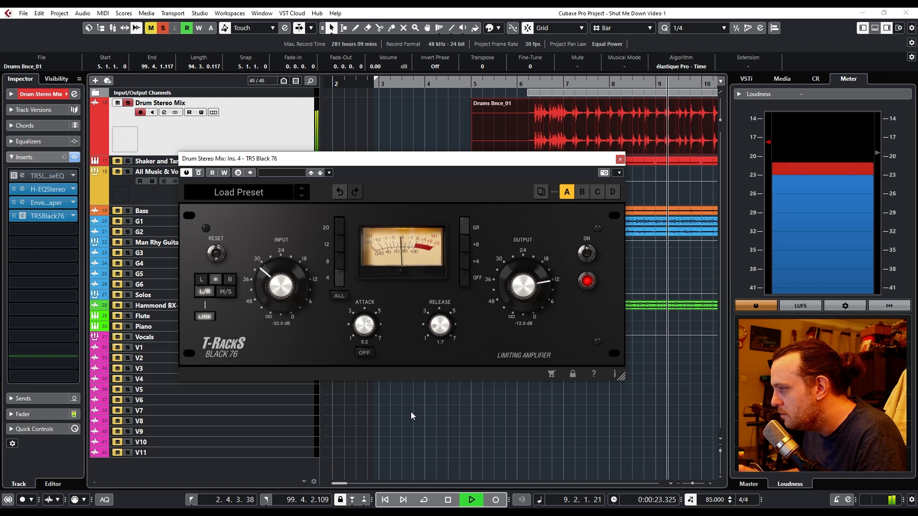
pyautogui.moveTo(277, 289); pyautogui.dragTo(276, 301)
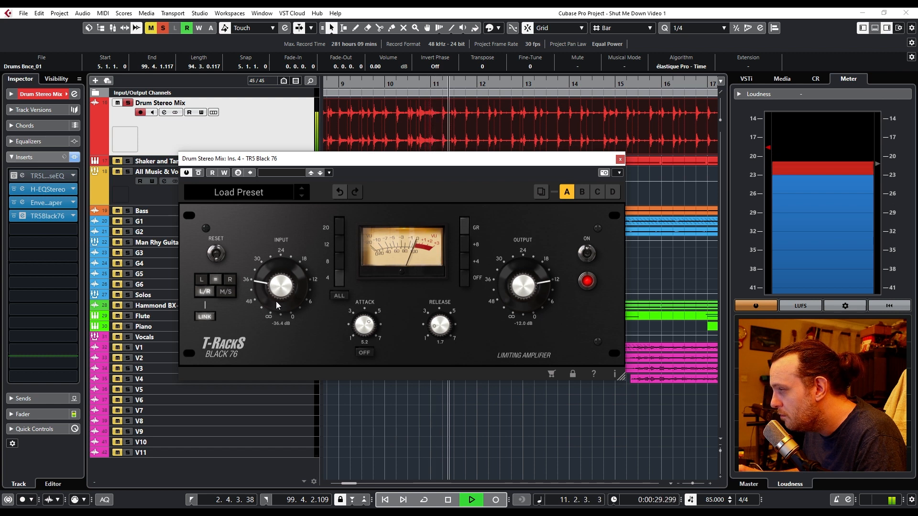
pyautogui.moveTo(276, 301); pyautogui.dragTo(278, 292)
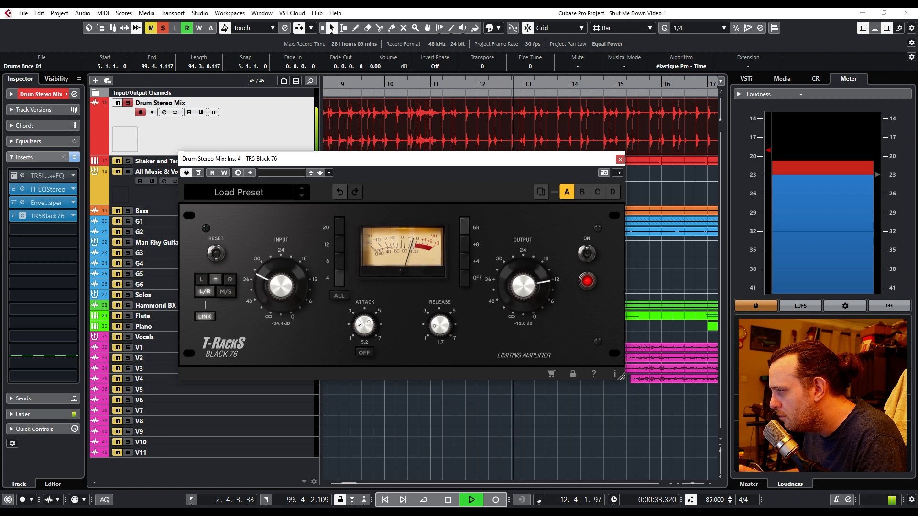
pyautogui.moveTo(362, 324)
pyautogui.mouseDown()
pyautogui.moveTo(361, 339)
pyautogui.moveTo(363, 321)
pyautogui.mouseUp()
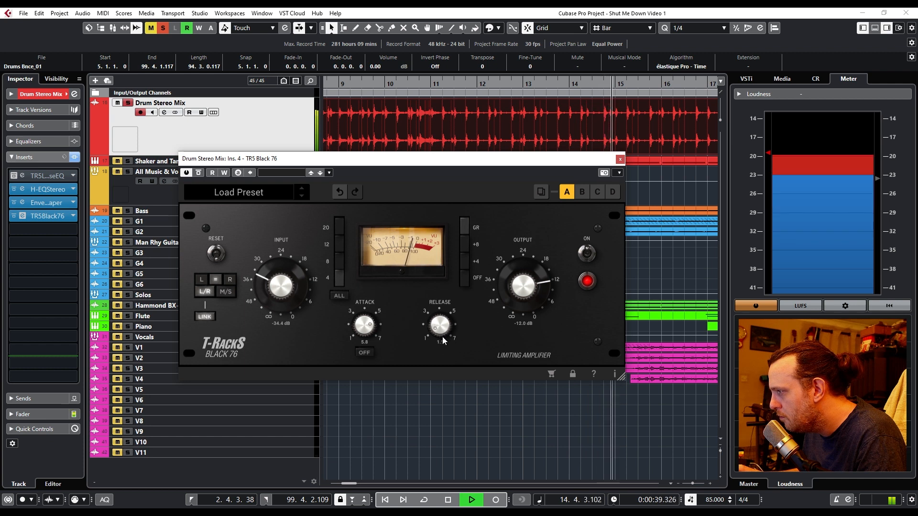
# Set Black 76's release to 1.4 and output to -15.2 dB, comparing the drums with the compressor bypassed and active.
pyautogui.moveTo(443, 337); pyautogui.dragTo(447, 329)
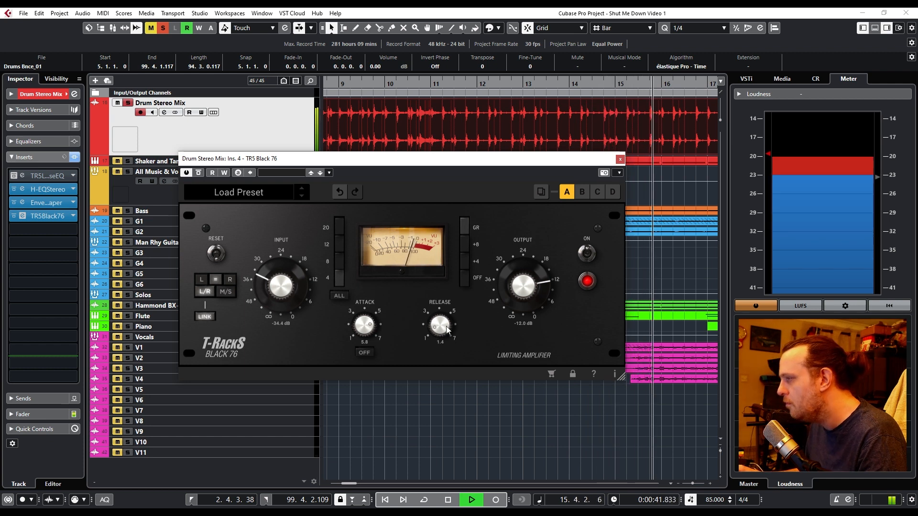
pyautogui.click(200, 173)
pyautogui.moveTo(521, 289); pyautogui.dragTo(520, 299)
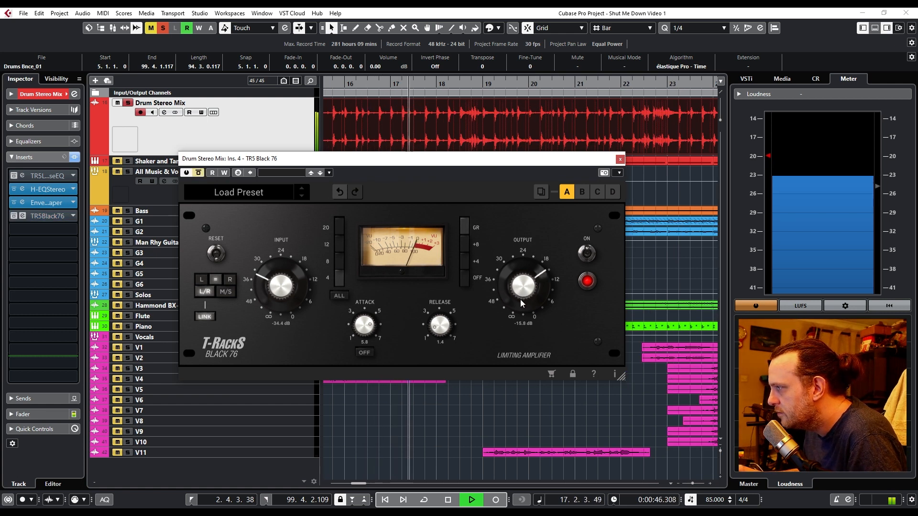
pyautogui.click(200, 173)
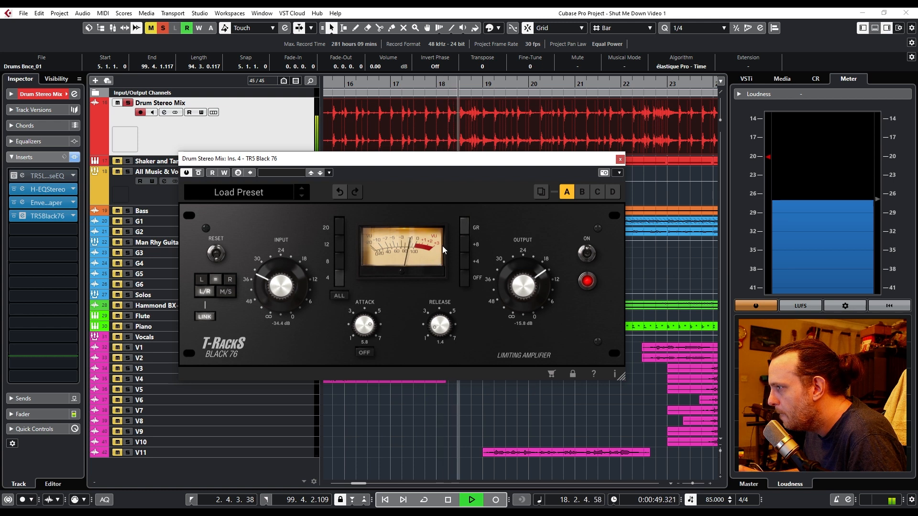
pyautogui.moveTo(515, 288); pyautogui.dragTo(515, 286)
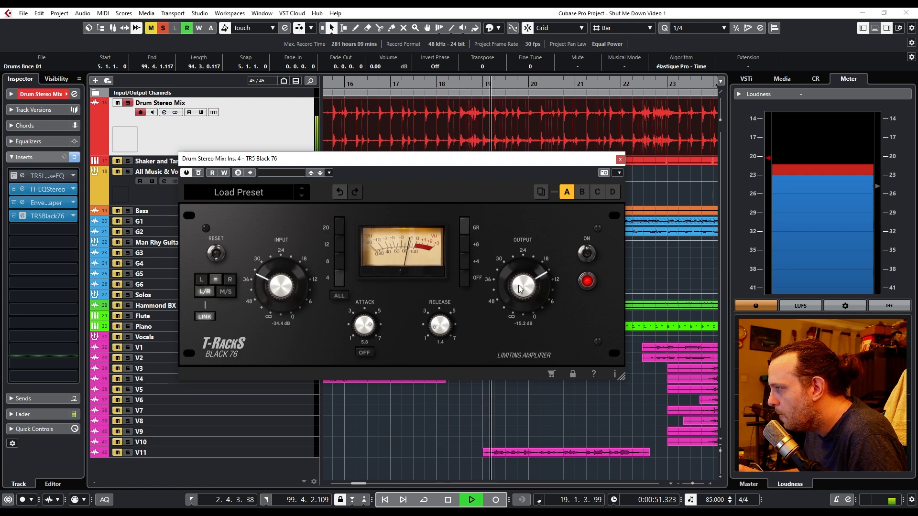
pyautogui.click(200, 173)
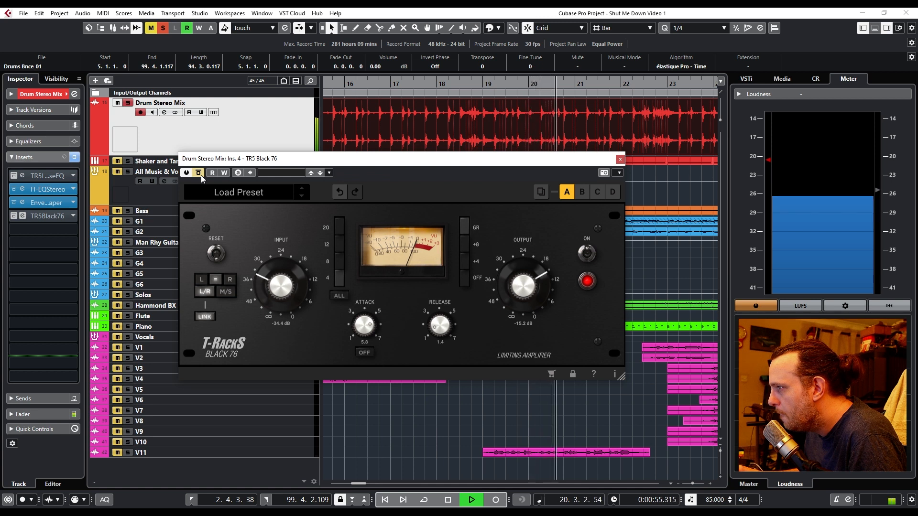
pyautogui.click(200, 175)
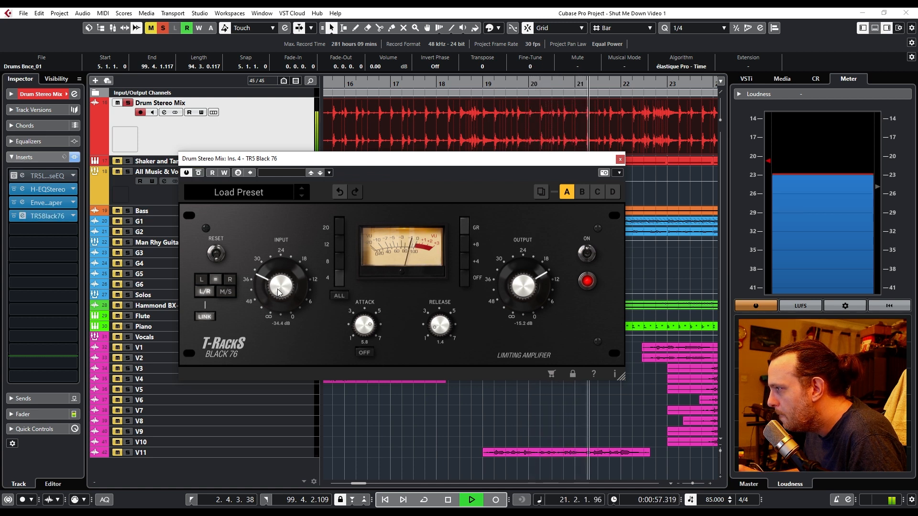
# Set Black 76's input to -33.2 dB and output to -15.6 dB, compare with its power switched off and on, and stop playback.
pyautogui.moveTo(279, 293); pyautogui.dragTo(280, 289)
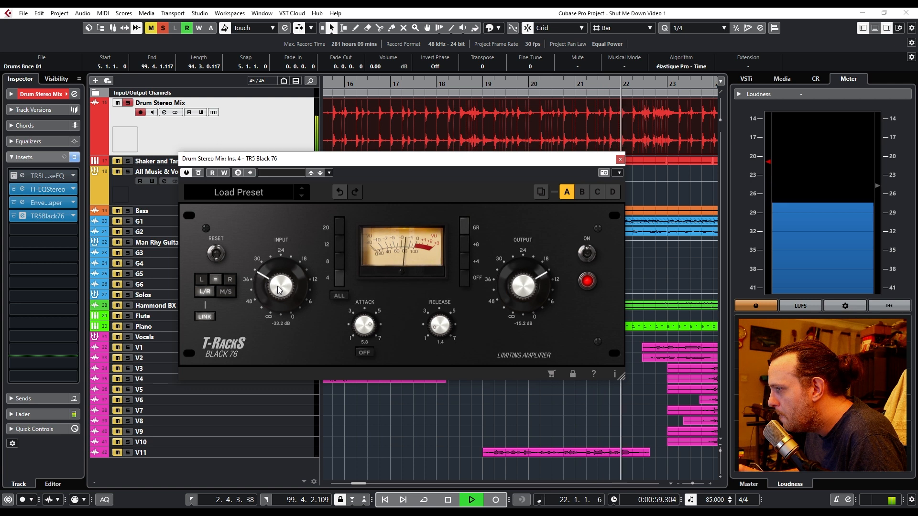
pyautogui.moveTo(524, 288); pyautogui.dragTo(524, 290)
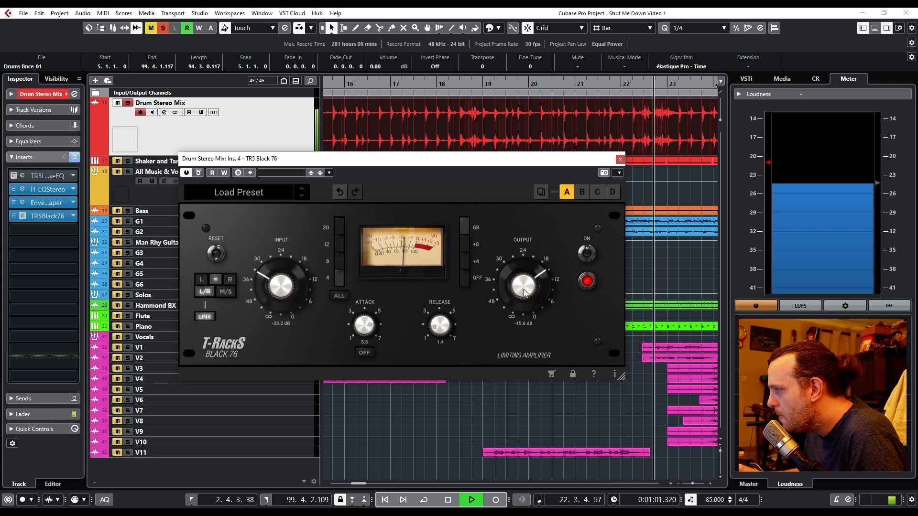
pyautogui.click(589, 256)
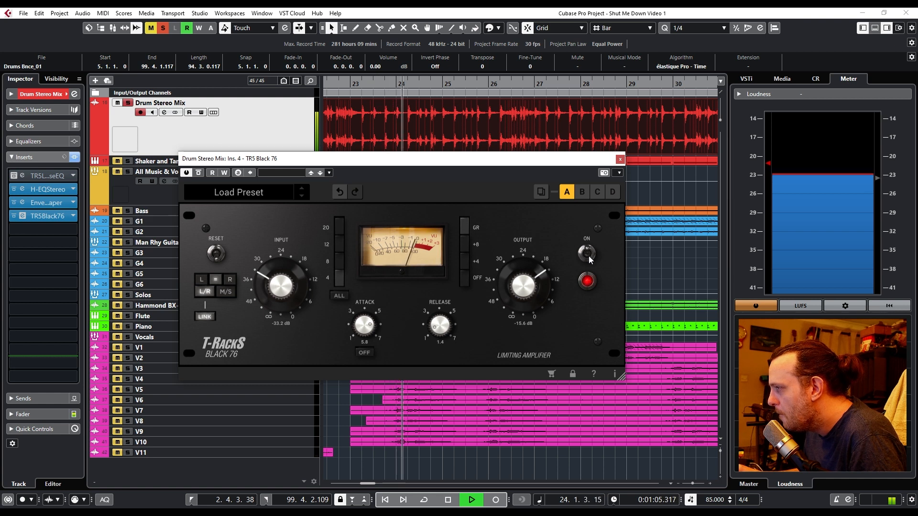
pyautogui.click(588, 256)
pyautogui.press('space')
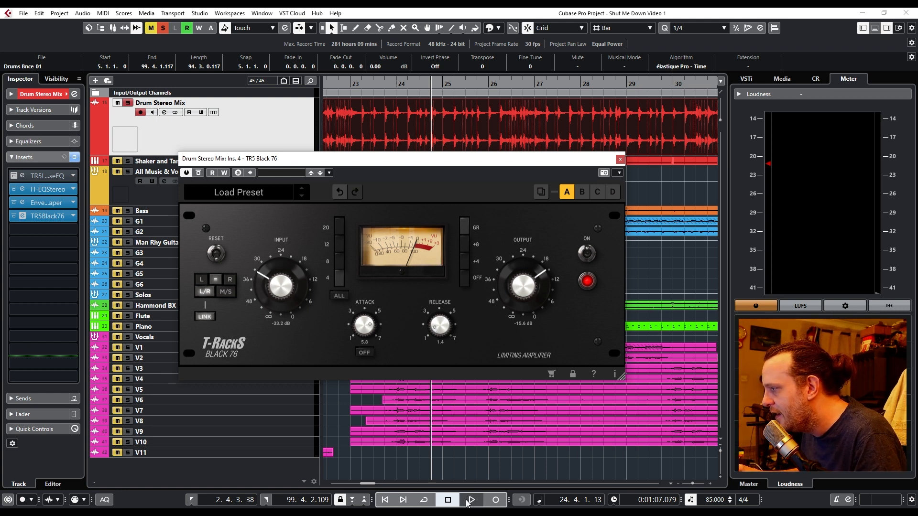
# Return the playhead to bar 6, unsolo the drums, and set Black 76's attack to 5.1 while the full mix plays.
pyautogui.moveTo(381, 87); pyautogui.dragTo(489, 83)
pyautogui.click(129, 103)
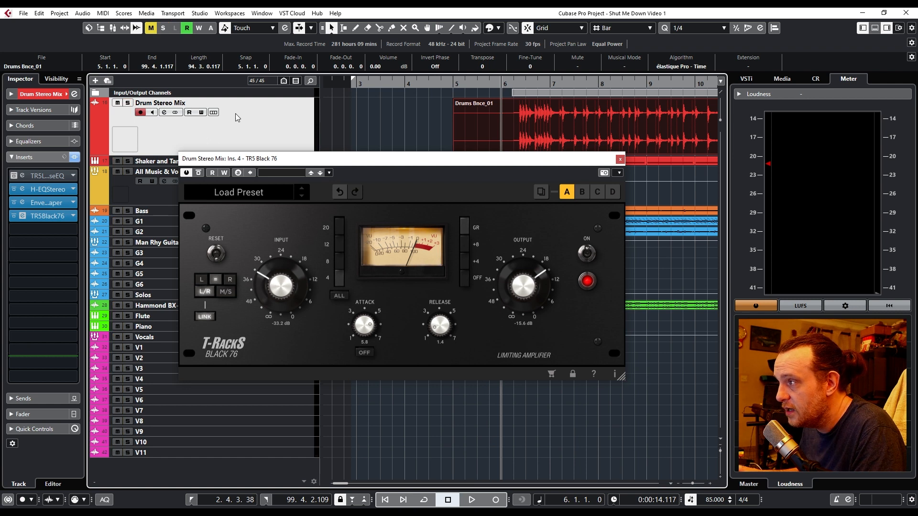
pyautogui.press('space')
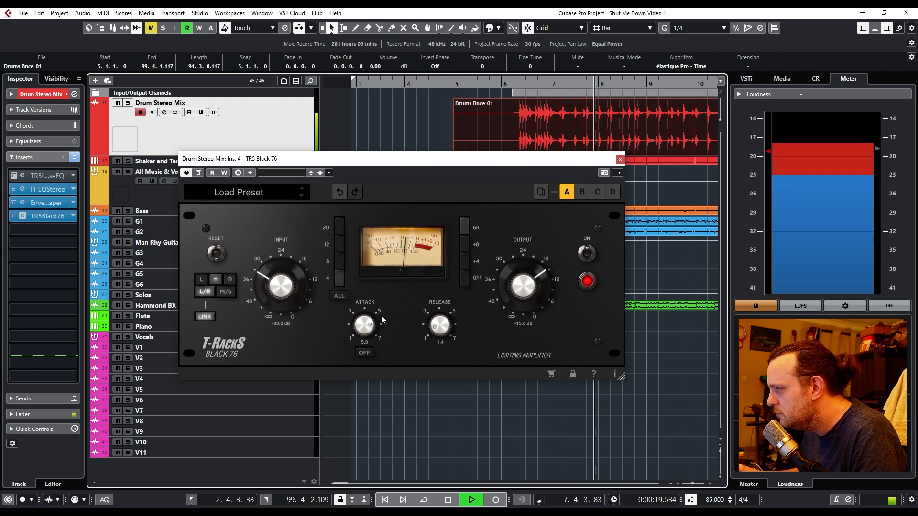
pyautogui.moveTo(363, 329); pyautogui.dragTo(362, 348)
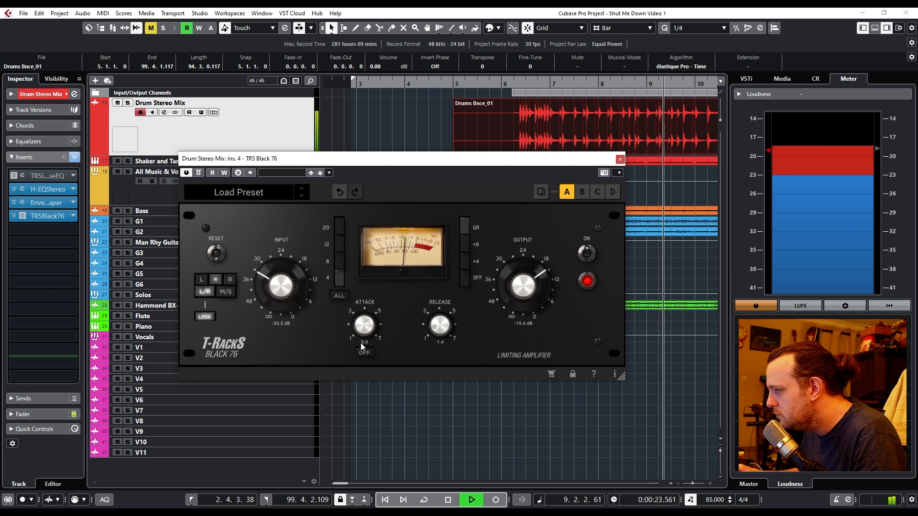
pyautogui.moveTo(361, 344); pyautogui.dragTo(363, 340)
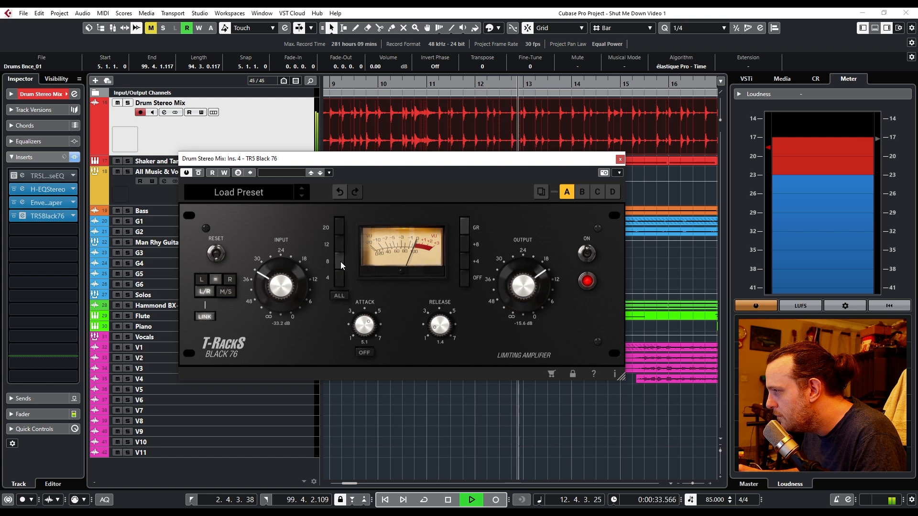
# Set Black 76's input to -32.3 dB, output to -17.5 dB, attack to 4.7 and release to 1.8 against the full mix.
pyautogui.moveTo(279, 283); pyautogui.dragTo(280, 278)
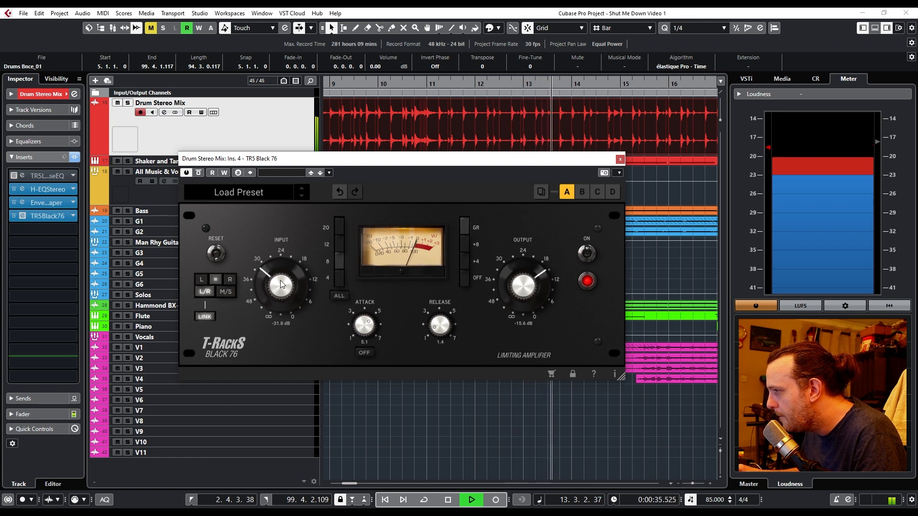
pyautogui.moveTo(522, 286); pyautogui.dragTo(519, 293)
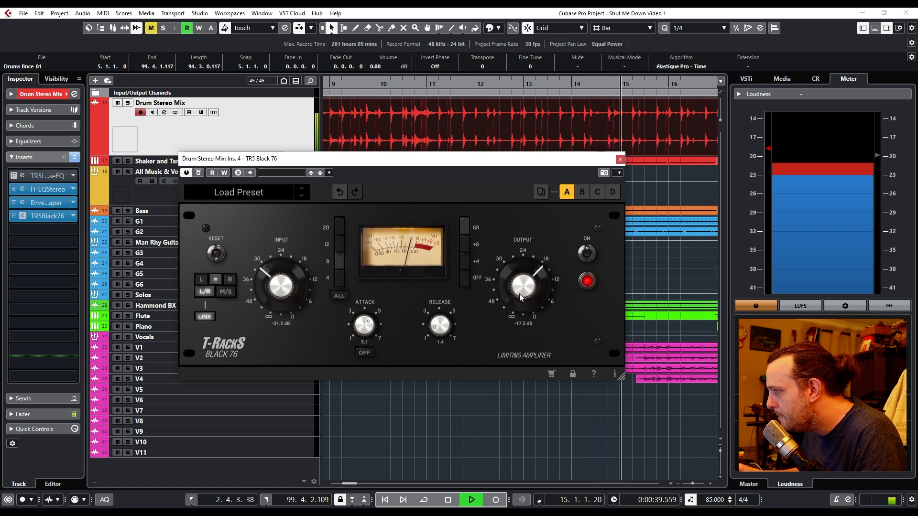
pyautogui.moveTo(268, 285); pyautogui.dragTo(270, 286)
pyautogui.moveTo(361, 323); pyautogui.dragTo(363, 331)
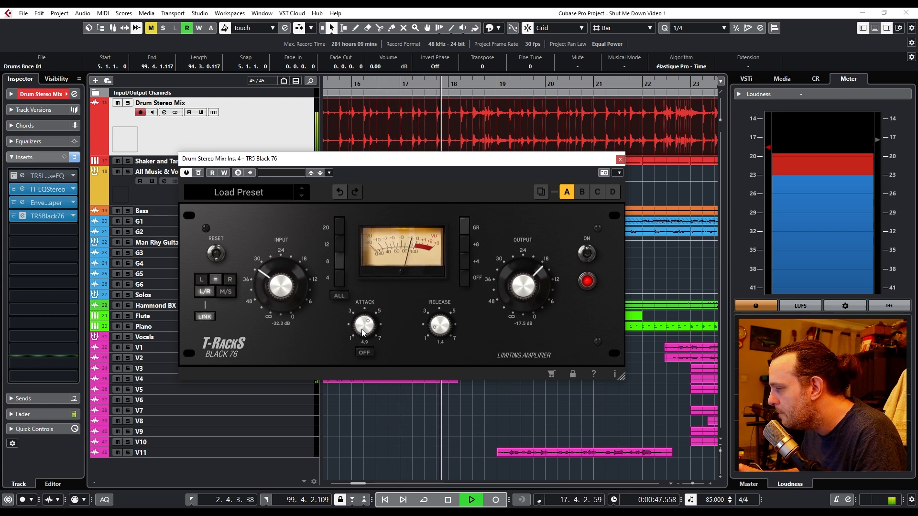
pyautogui.moveTo(440, 327); pyautogui.dragTo(441, 328)
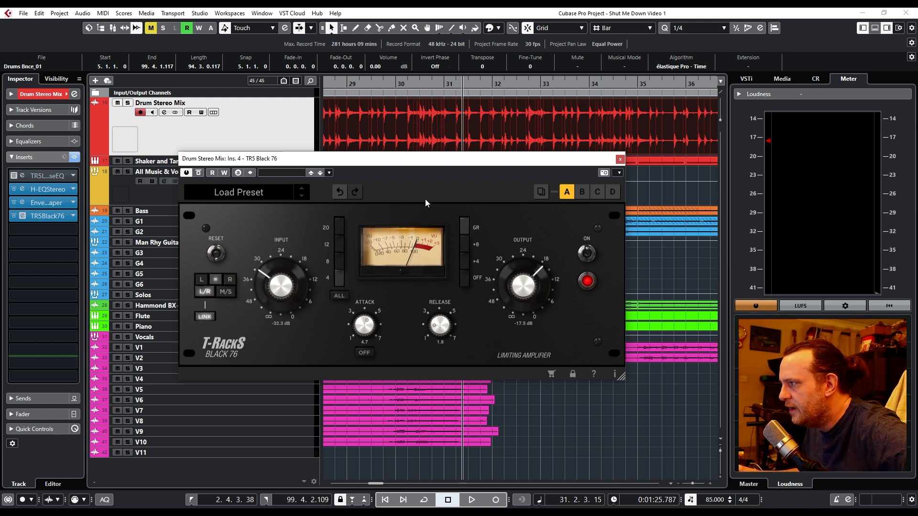
# Return the playhead to bar 6, switch Black 76 to M/S mode and solo the drum track.
pyautogui.moveTo(584, 159); pyautogui.dragTo(591, 183)
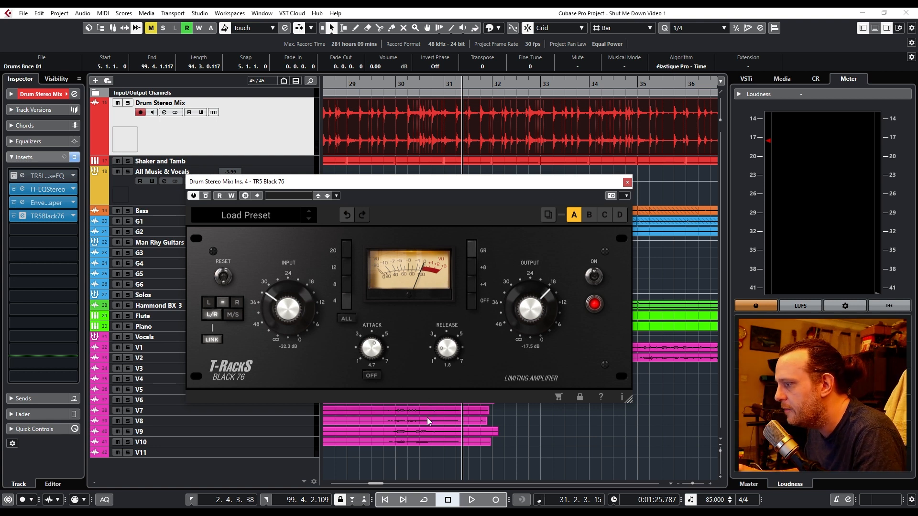
pyautogui.click(447, 501)
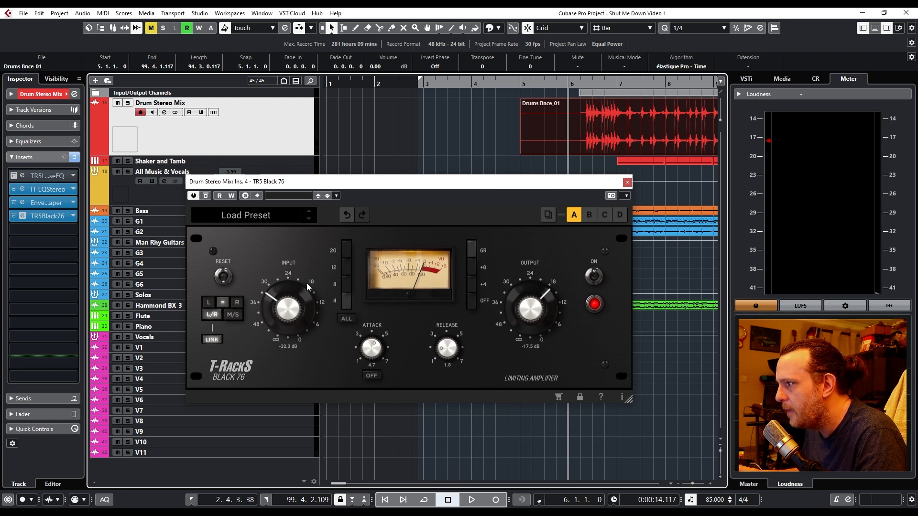
pyautogui.click(231, 318)
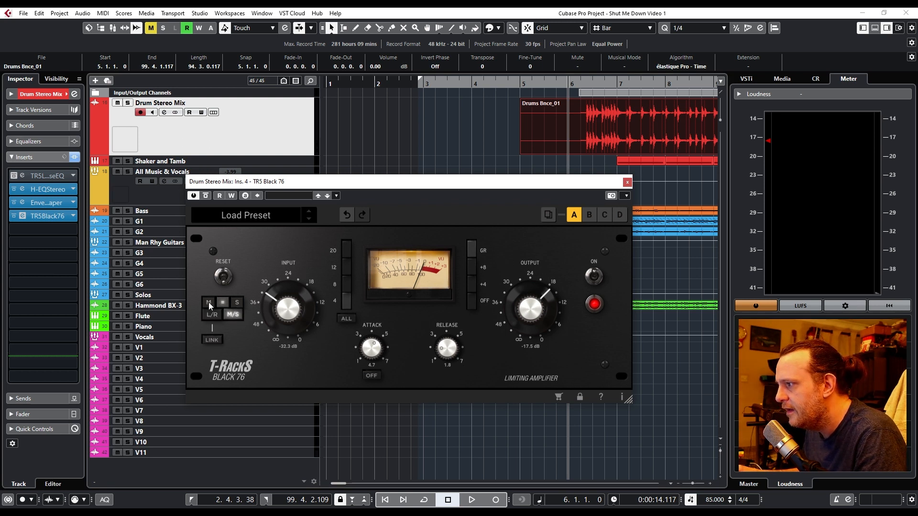
pyautogui.click(575, 81)
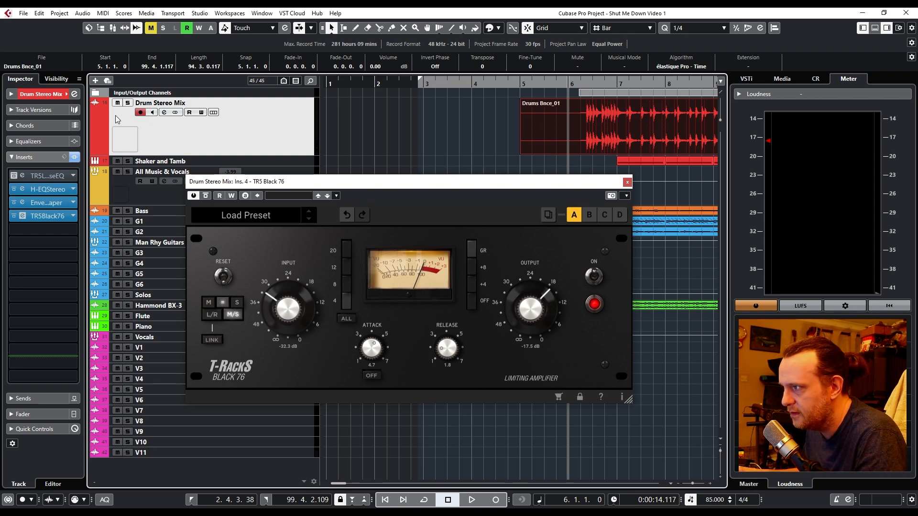
pyautogui.click(127, 103)
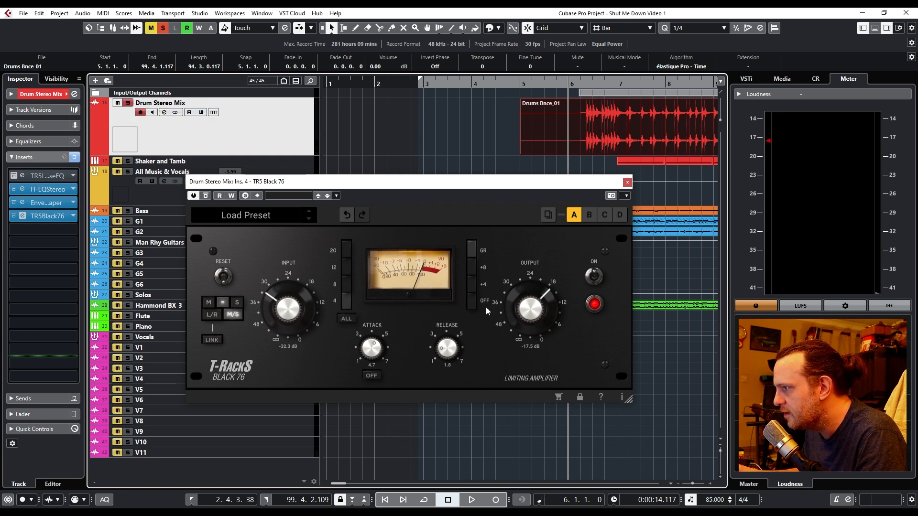
# Turn Black 76's mid and side outputs down to -∞ dB, play from bar 6 and select the mid channel.
pyautogui.click(207, 304)
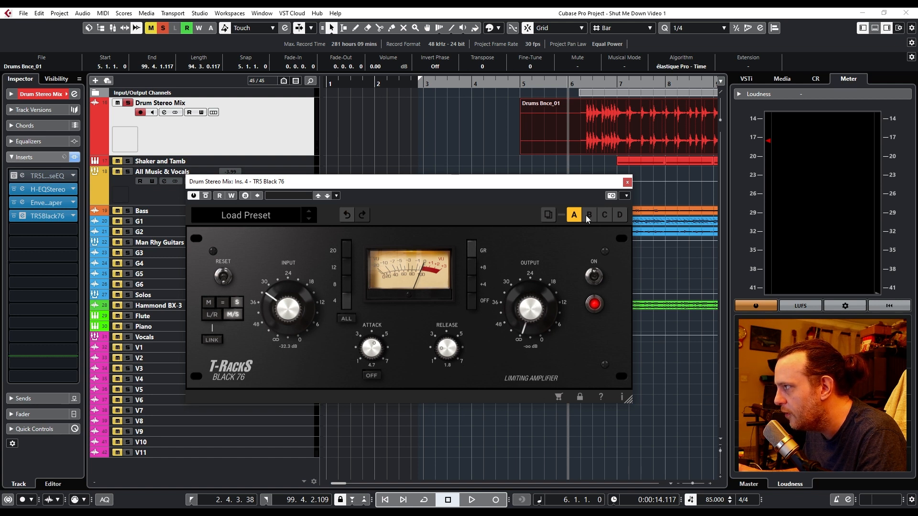
pyautogui.click(569, 83)
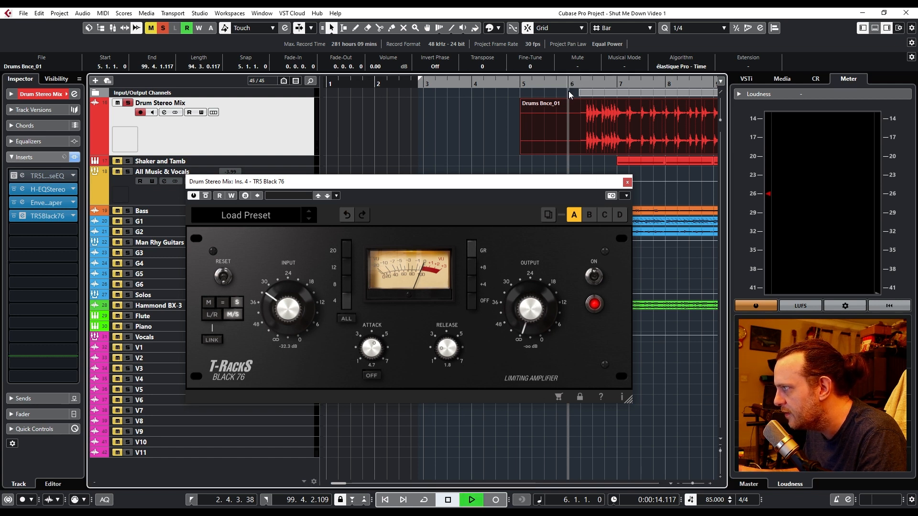
pyautogui.click(209, 302)
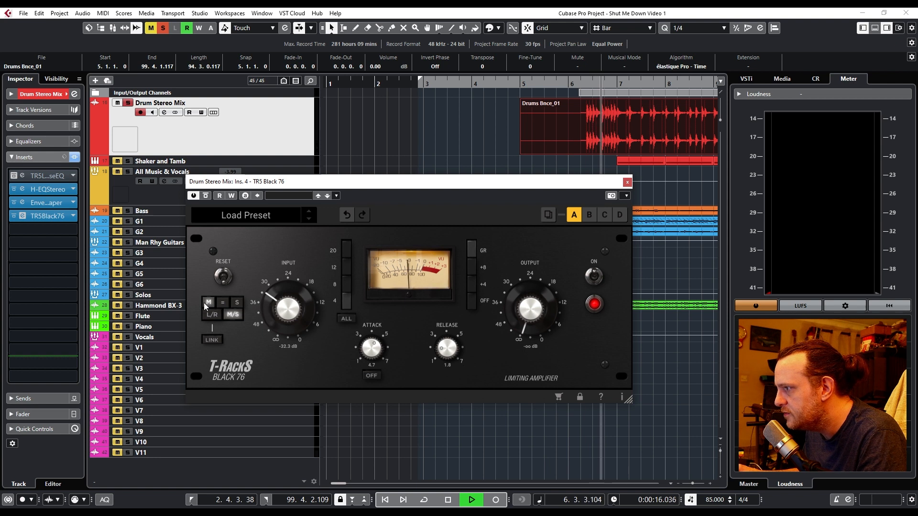
# Raise the mid channel's output to -15.9 dB, matching its level against the bypassed signal.
pyautogui.moveTo(528, 310); pyautogui.dragTo(543, 225)
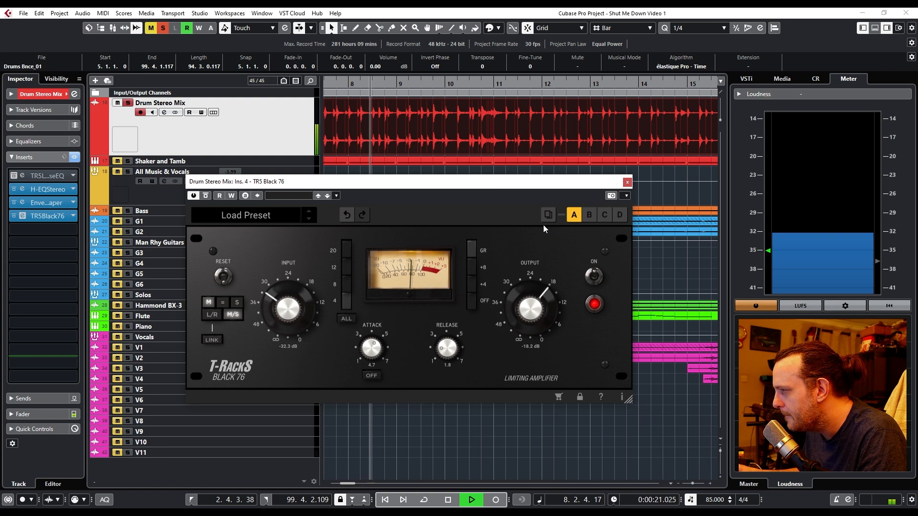
pyautogui.click(205, 196)
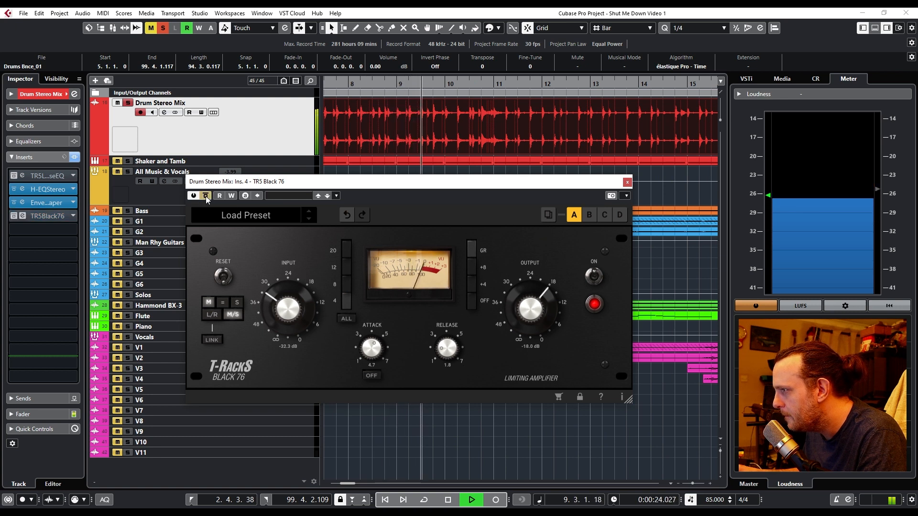
pyautogui.click(205, 196)
pyautogui.moveTo(532, 308); pyautogui.dragTo(532, 307)
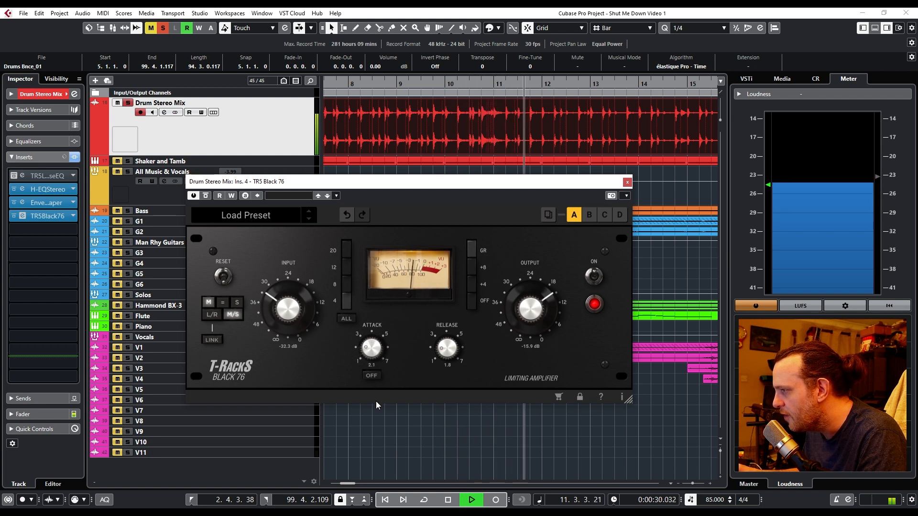
# On Black 76's mid channel, set the attack to 5.7, release to 1.0 and input to -33.2 dB.
pyautogui.moveTo(376, 414); pyautogui.dragTo(376, 421)
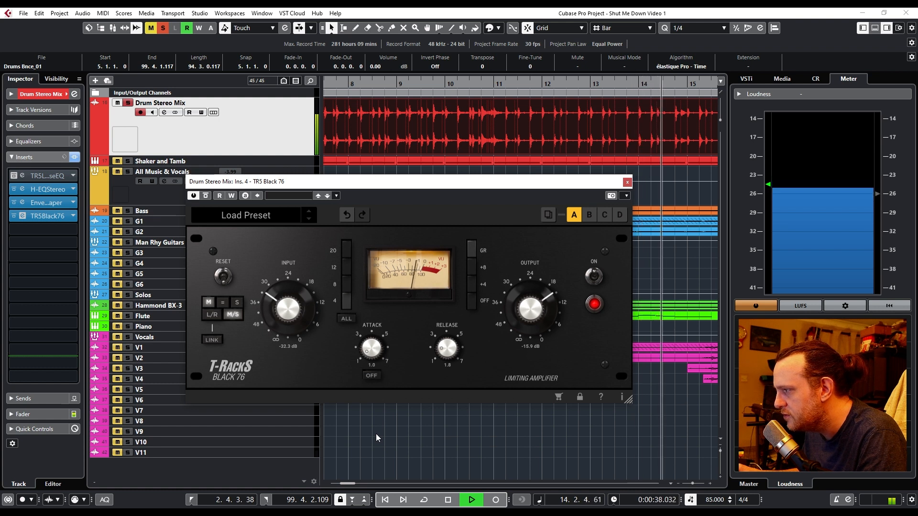
pyautogui.moveTo(376, 435); pyautogui.dragTo(376, 311)
pyautogui.moveTo(454, 351); pyautogui.dragTo(459, 378)
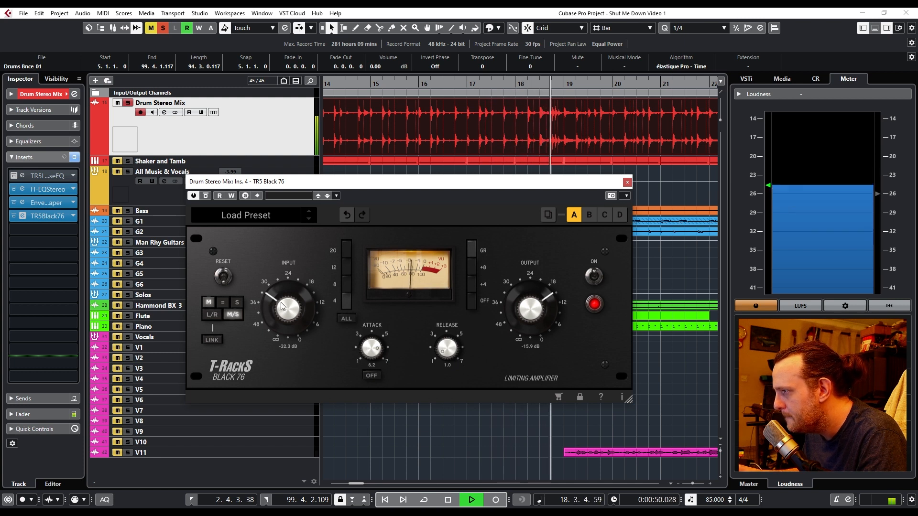
pyautogui.moveTo(283, 304); pyautogui.dragTo(284, 308)
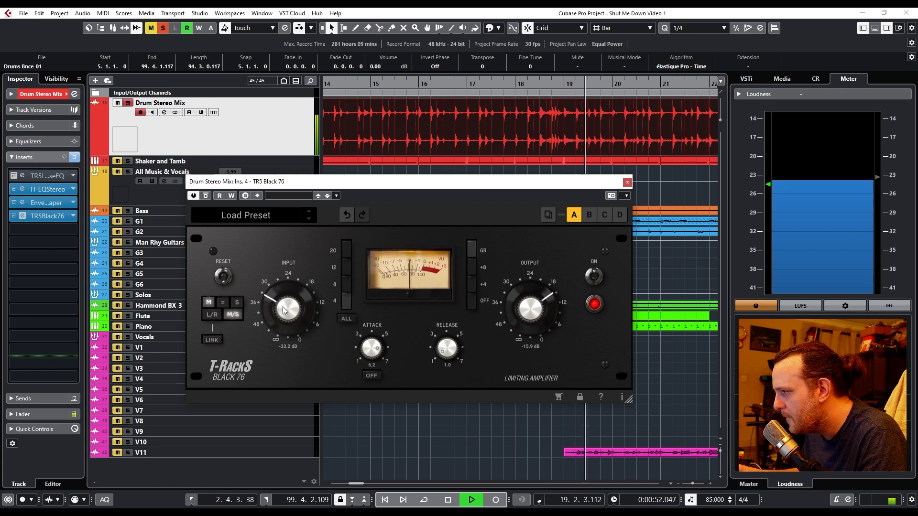
pyautogui.moveTo(372, 348)
pyautogui.mouseDown()
pyautogui.moveTo(371, 378)
pyautogui.moveTo(371, 358)
pyautogui.mouseUp()
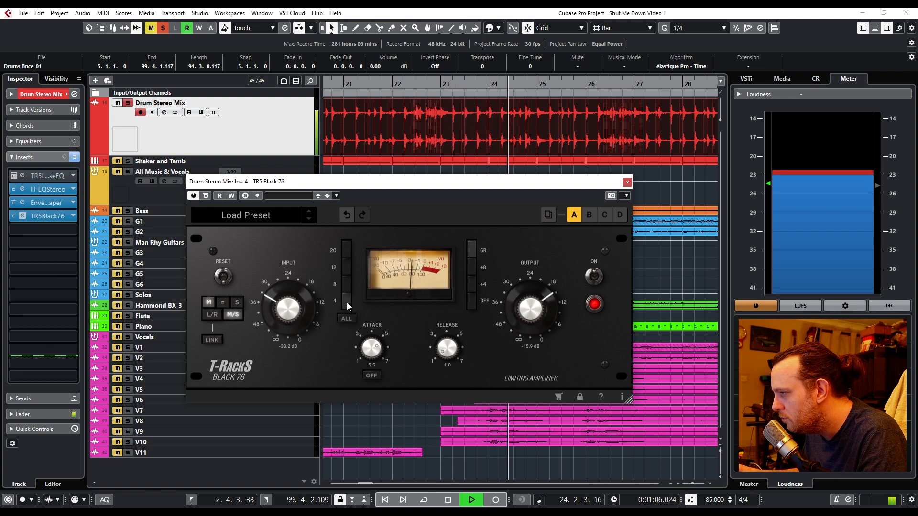
pyautogui.moveTo(369, 351); pyautogui.dragTo(369, 347)
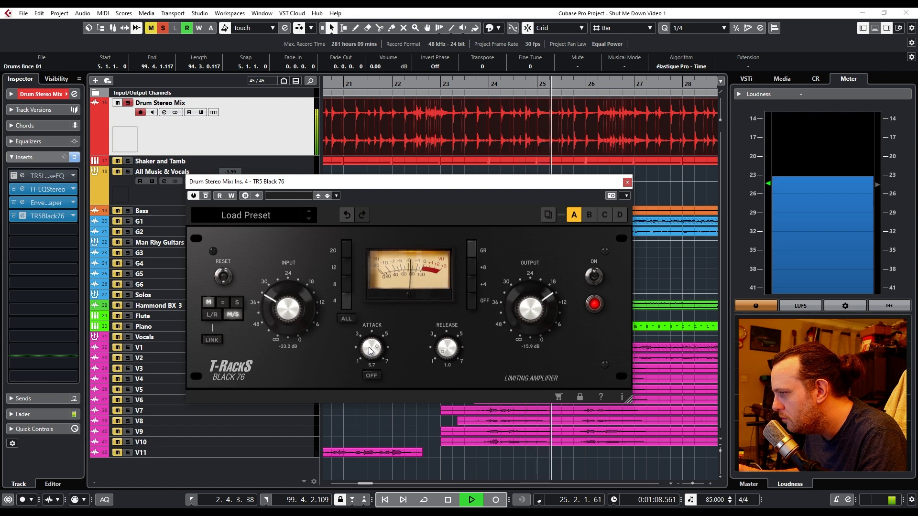
# Open EnvelopeShaper, set its attack to 1.5 dB and length to 103.9 ms, and close it.
pyautogui.click(53, 201)
pyautogui.scroll(2, 310, 332)
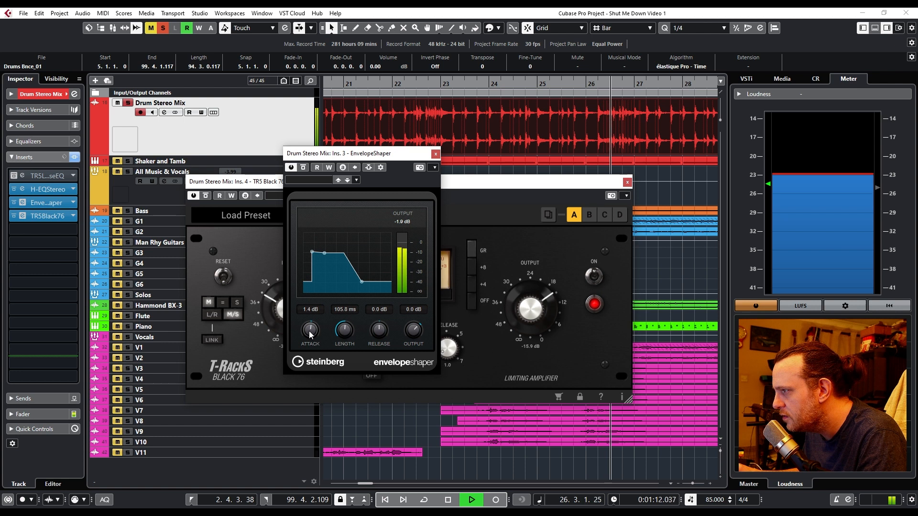
pyautogui.scroll(-2, 345, 333)
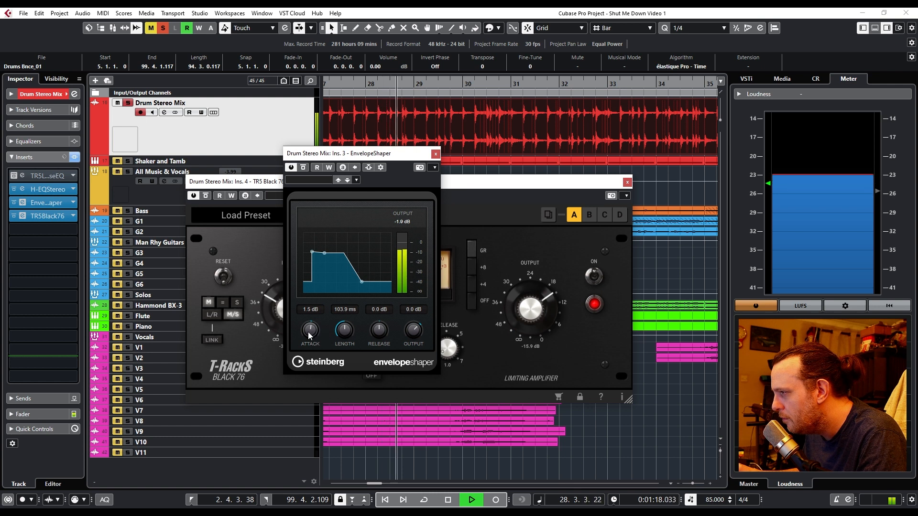
pyautogui.click(435, 154)
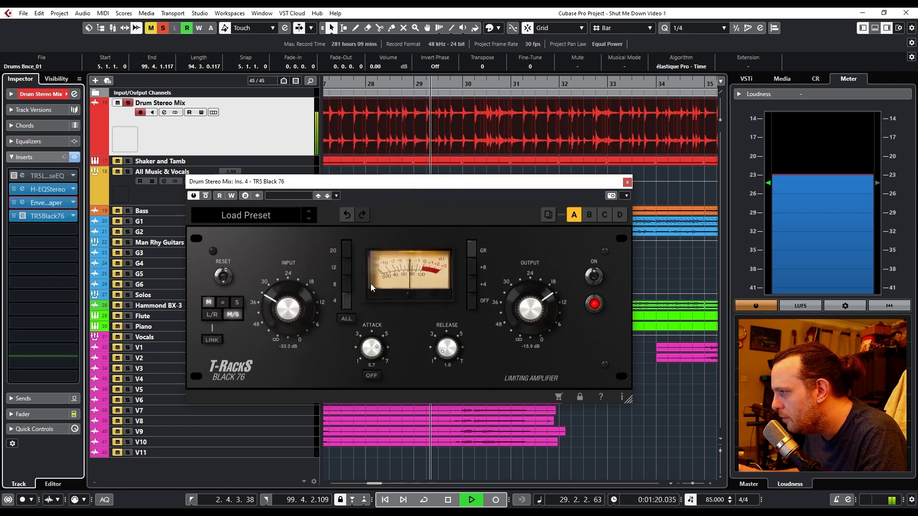
# Set Black 76's mid channel to an input of -35.1 dB, attack of 4.8 and output of -∞ dB.
pyautogui.moveTo(286, 313); pyautogui.dragTo(285, 317)
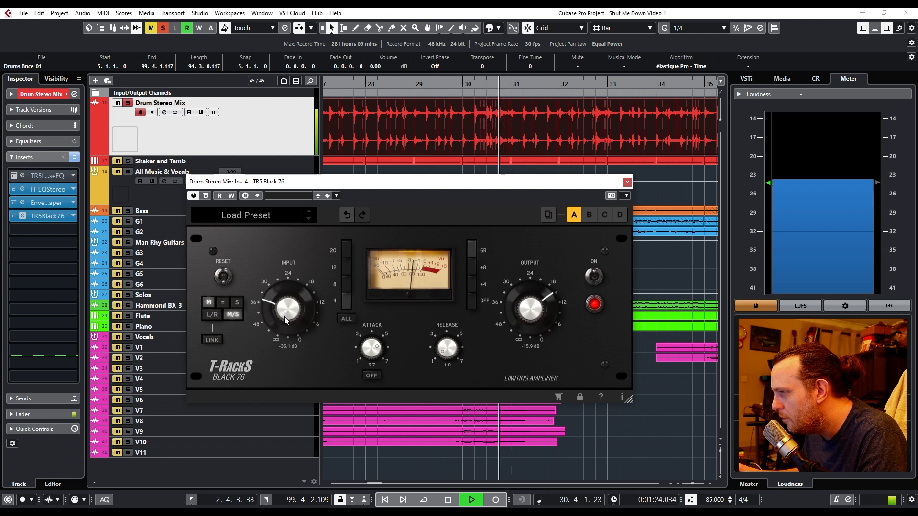
pyautogui.moveTo(370, 348); pyautogui.dragTo(371, 370)
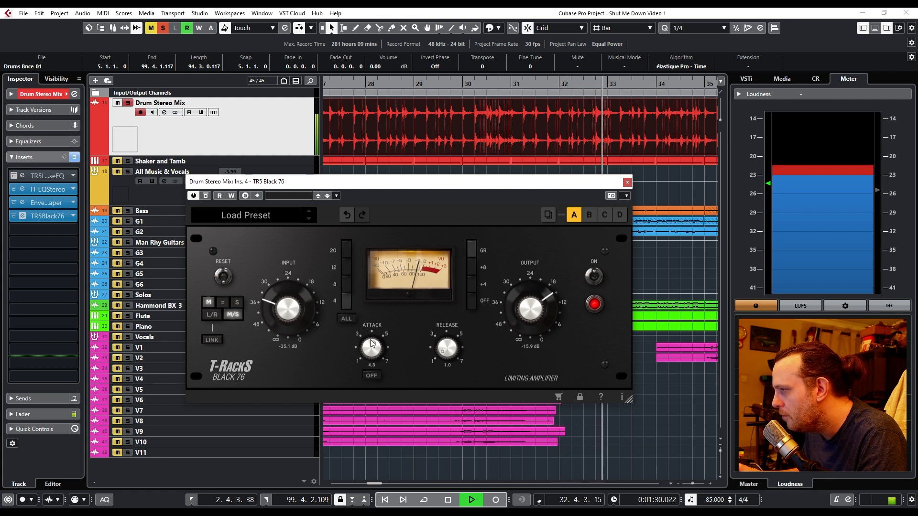
pyautogui.moveTo(535, 311); pyautogui.dragTo(543, 429)
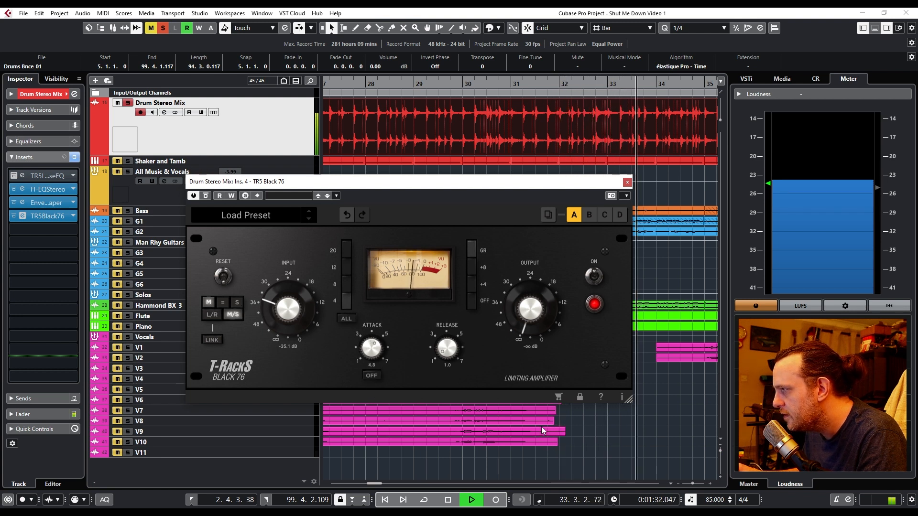
# Select Black 76's side channel, set output to -22.0 dB and input to -16.6 dB, and compare the 12 and 8 ratios, keeping 8.
pyautogui.click(237, 303)
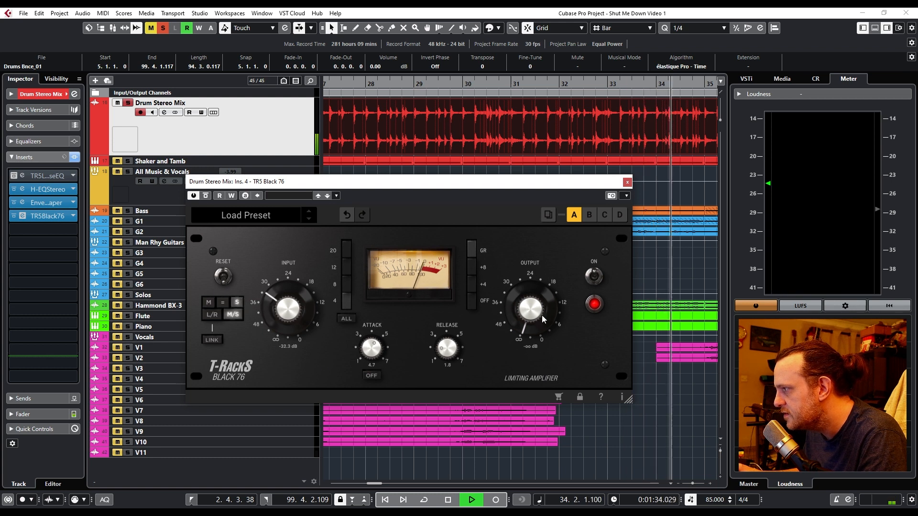
pyautogui.moveTo(534, 251); pyautogui.dragTo(540, 236)
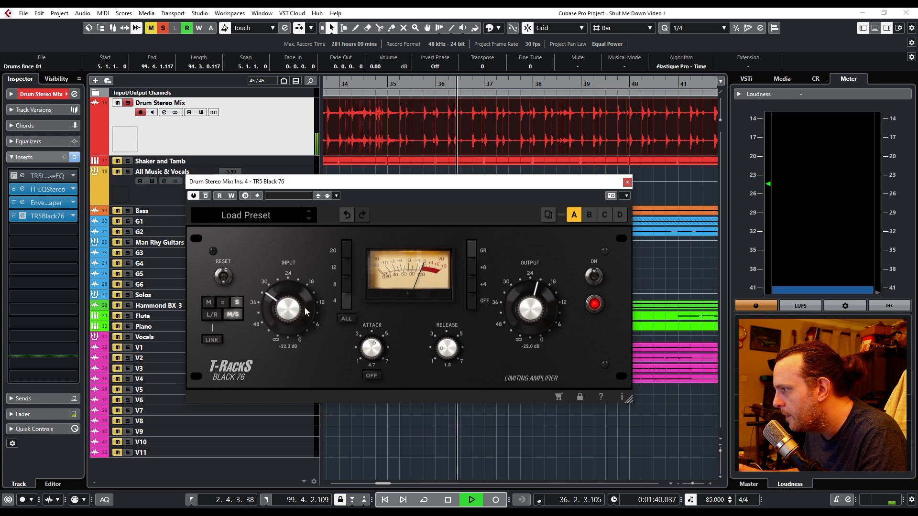
pyautogui.moveTo(287, 317); pyautogui.dragTo(288, 268)
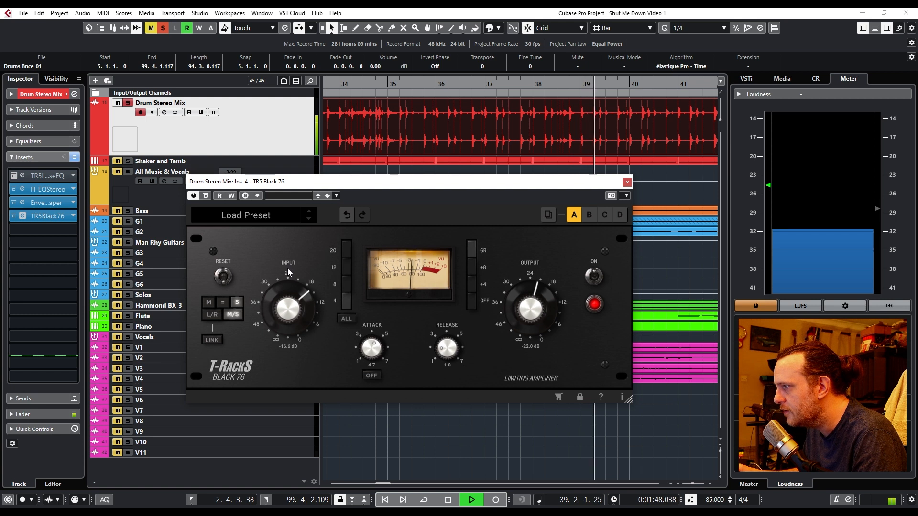
pyautogui.click(347, 285)
pyautogui.click(349, 269)
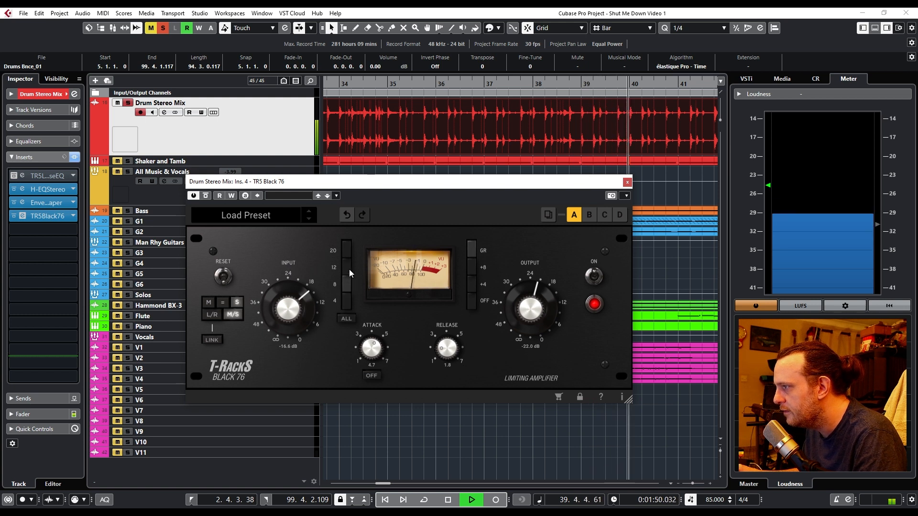
pyautogui.click(348, 283)
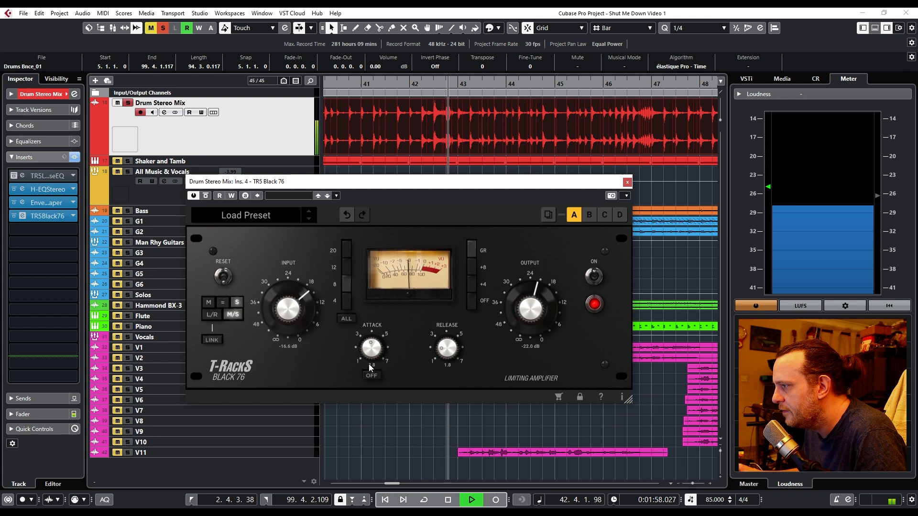
# Set the side channel's attack to 2.5, release to 4.4, input to -14.9 dB and output to -27.9 dB.
pyautogui.moveTo(369, 396)
pyautogui.mouseDown()
pyautogui.moveTo(368, 404)
pyautogui.moveTo(369, 392)
pyautogui.mouseUp()
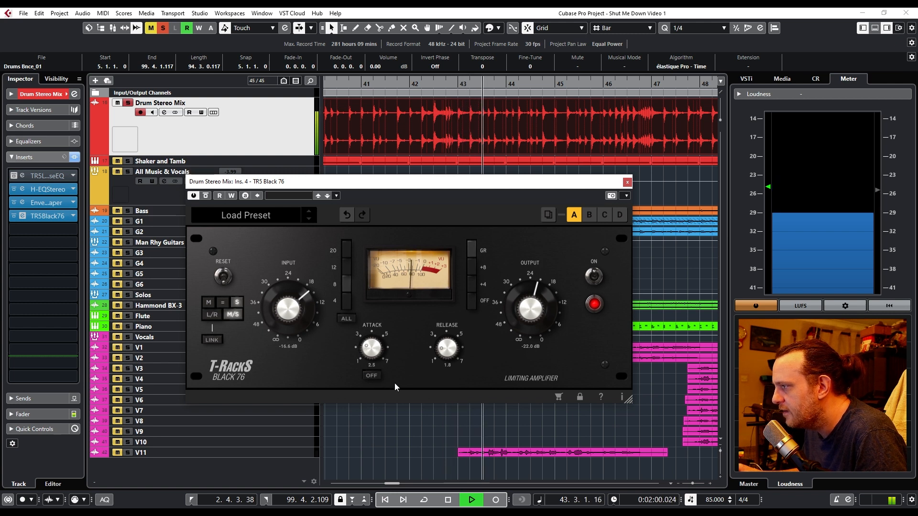
pyautogui.moveTo(451, 305); pyautogui.dragTo(454, 292)
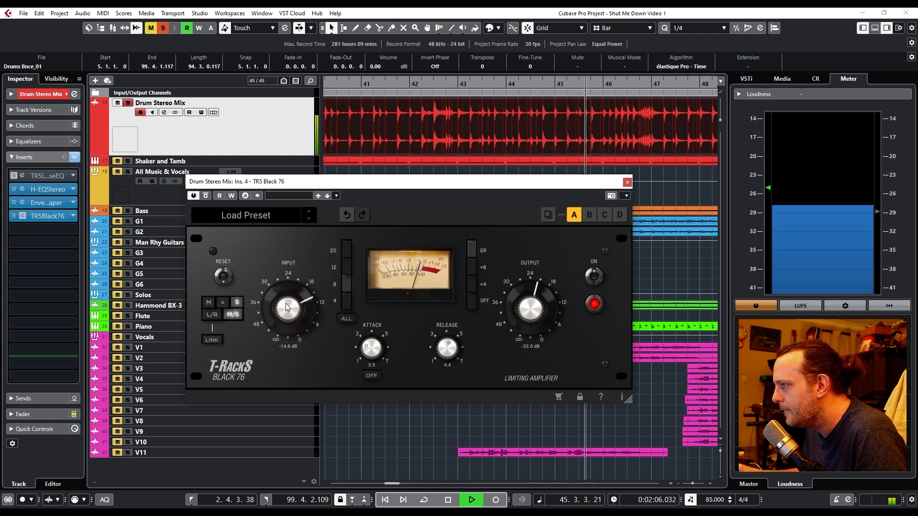
pyautogui.moveTo(520, 311); pyautogui.dragTo(520, 317)
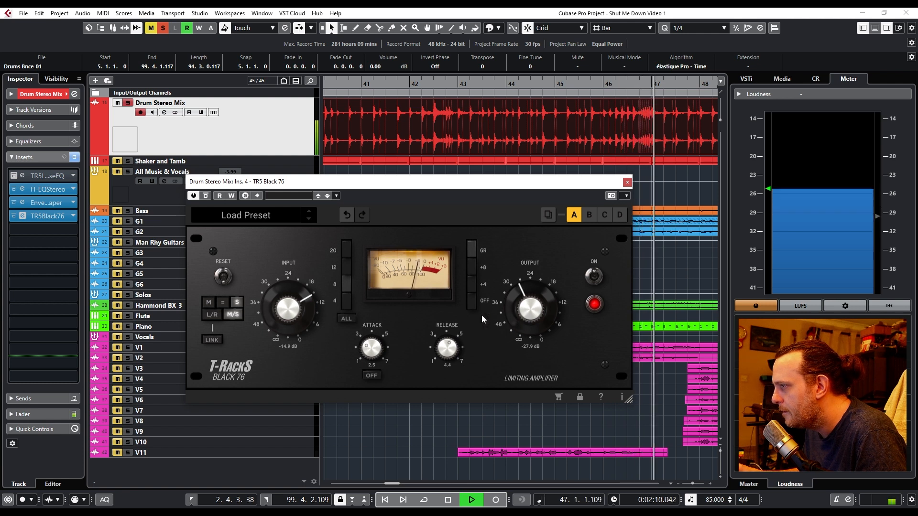
# Refine the side channel's input to -14.0 dB and output to -27.7 dB, comparing ratio 12 against 8.
pyautogui.moveTo(282, 311); pyautogui.dragTo(284, 313)
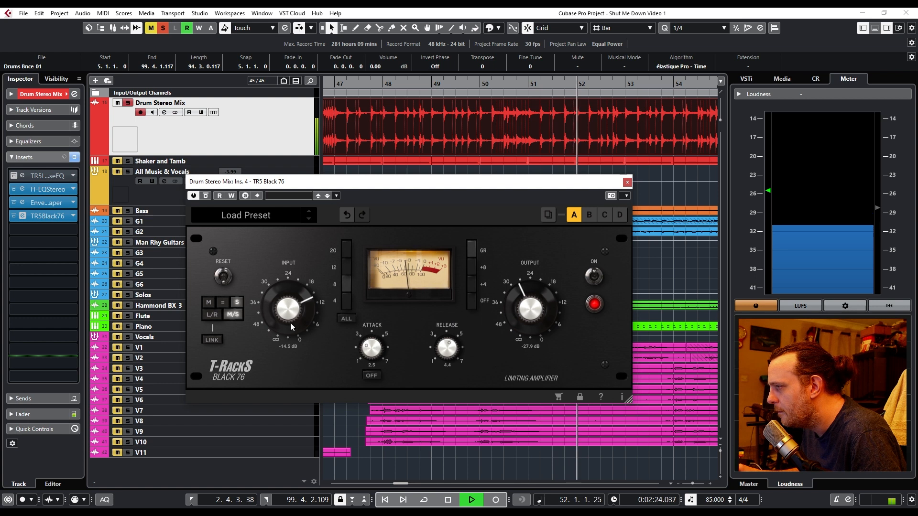
pyautogui.moveTo(283, 317); pyautogui.dragTo(283, 314)
pyautogui.click(346, 266)
pyautogui.click(345, 285)
pyautogui.moveTo(528, 311); pyautogui.dragTo(527, 308)
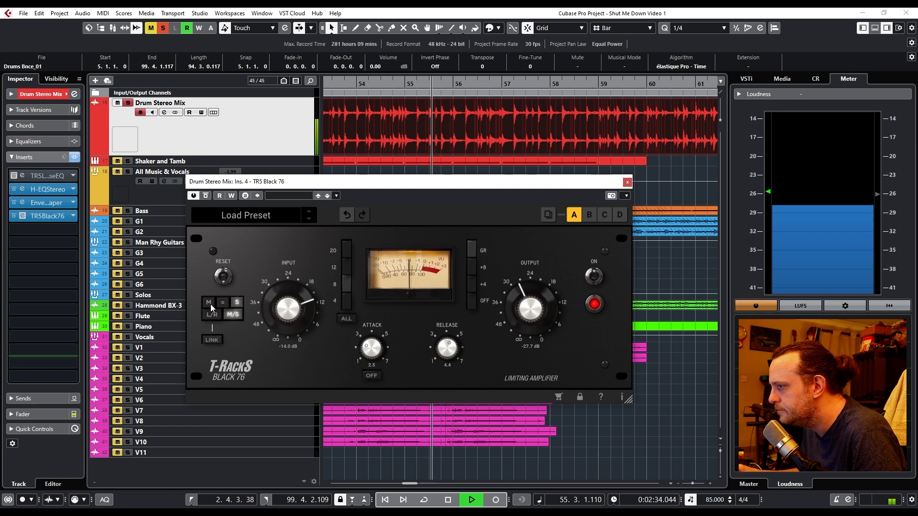
# Turn the side output down to -∞ dB and rebalance the mid channel's output to -15.2 dB against the bypassed signal.
pyautogui.moveTo(519, 308); pyautogui.dragTo(529, 379)
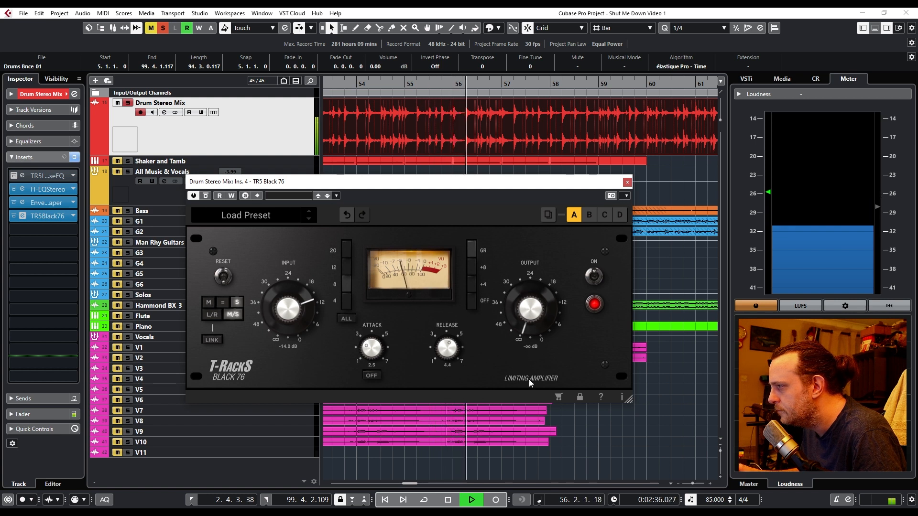
pyautogui.click(210, 302)
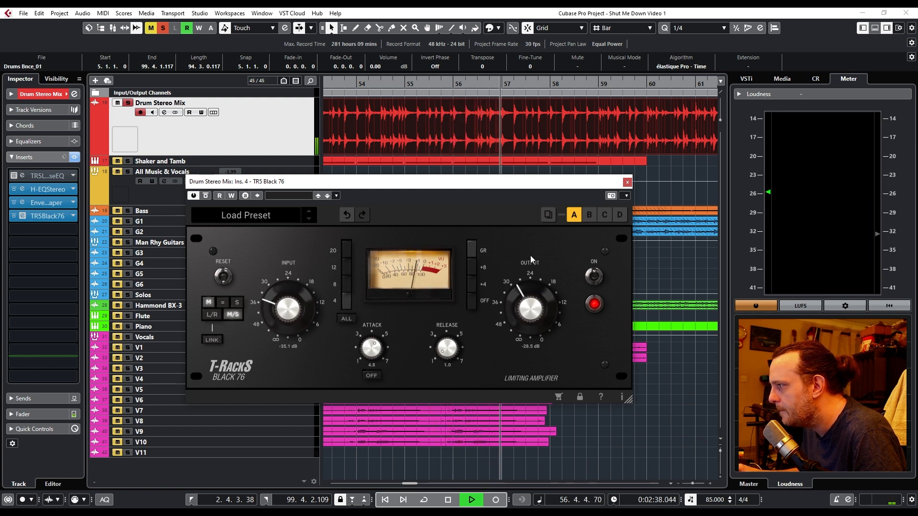
pyautogui.moveTo(531, 259); pyautogui.dragTo(529, 224)
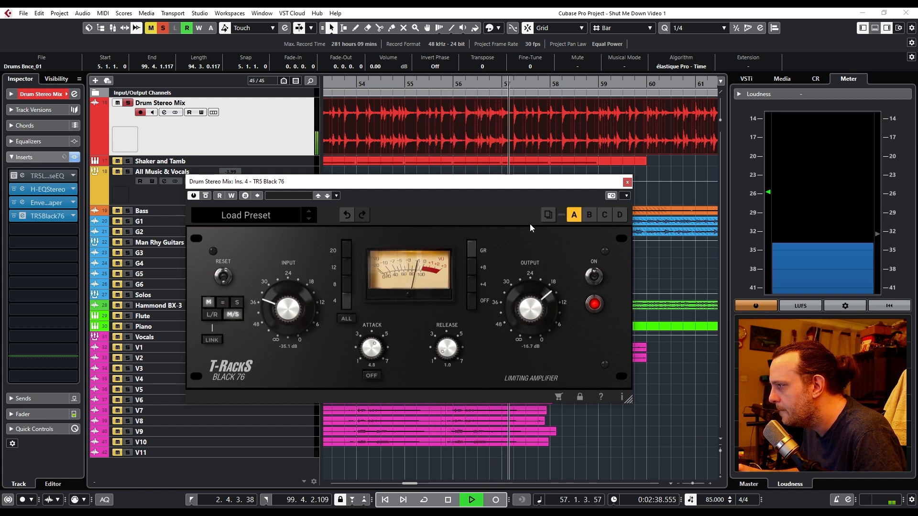
pyautogui.click(205, 196)
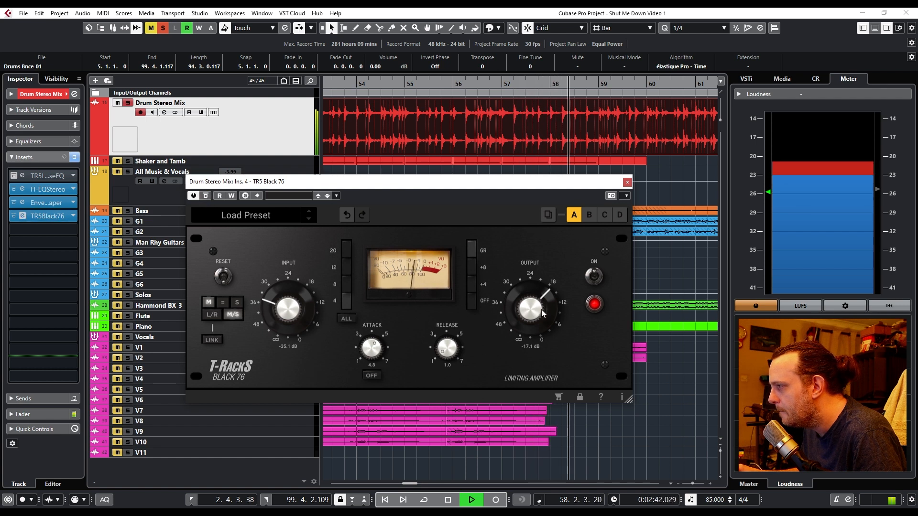
pyautogui.moveTo(543, 313); pyautogui.dragTo(544, 306)
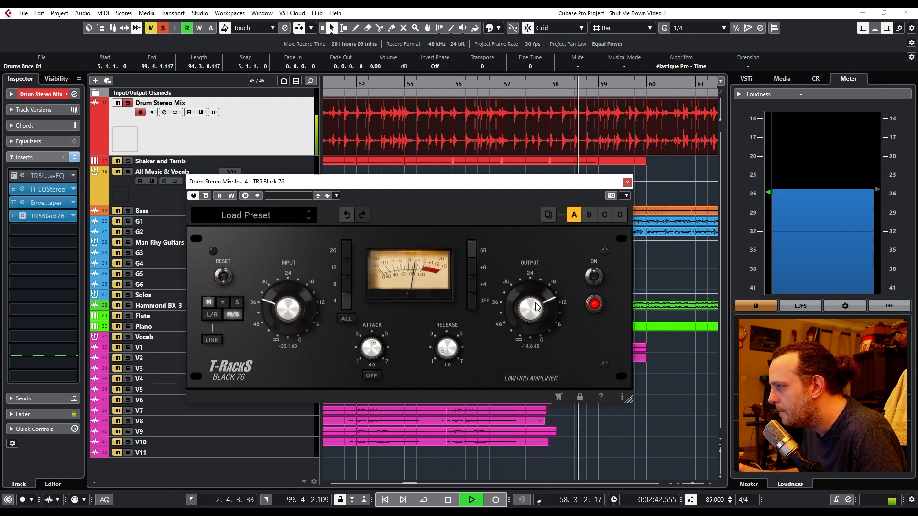
# Raise the side channel's output to -31.0 dB and stop playback.
pyautogui.click(236, 303)
pyautogui.moveTo(526, 280); pyautogui.dragTo(526, 268)
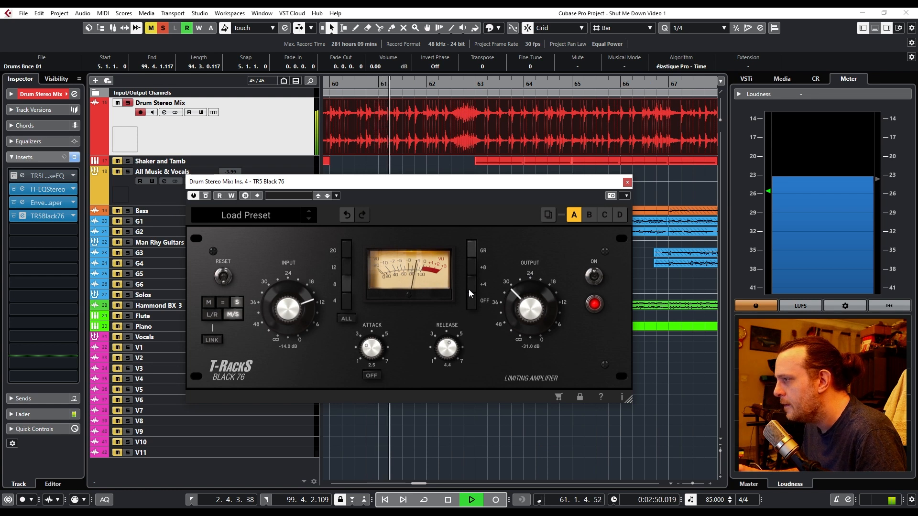
pyautogui.press('space')
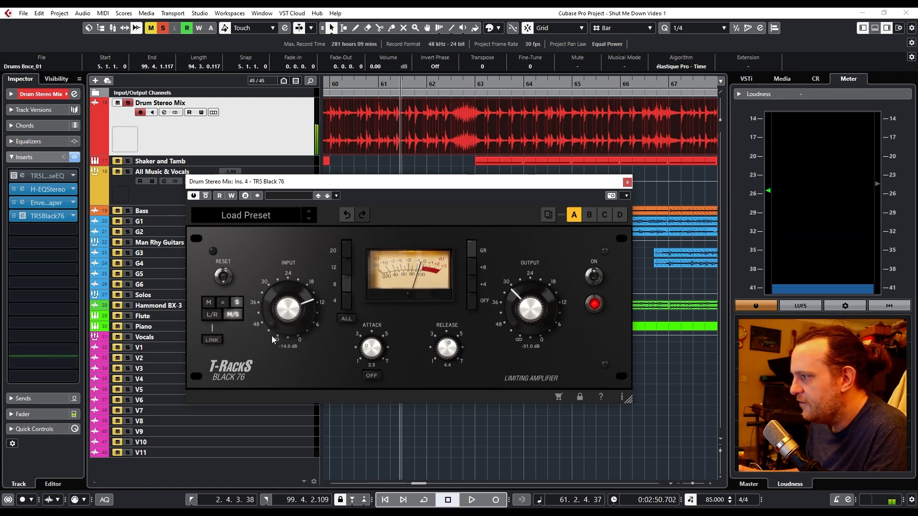
# Return the playhead to bar 6, review the mid and side channel settings and play the soloed drums.
pyautogui.click(192, 501)
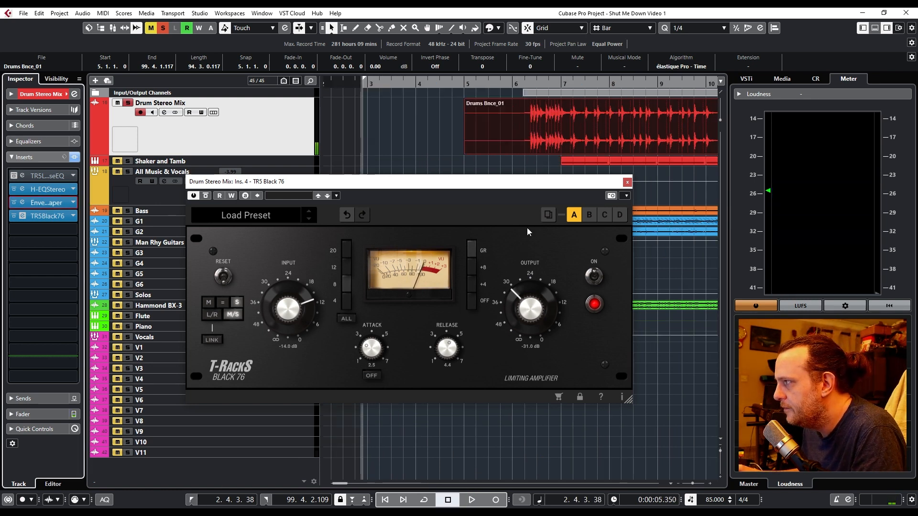
pyautogui.click(518, 87)
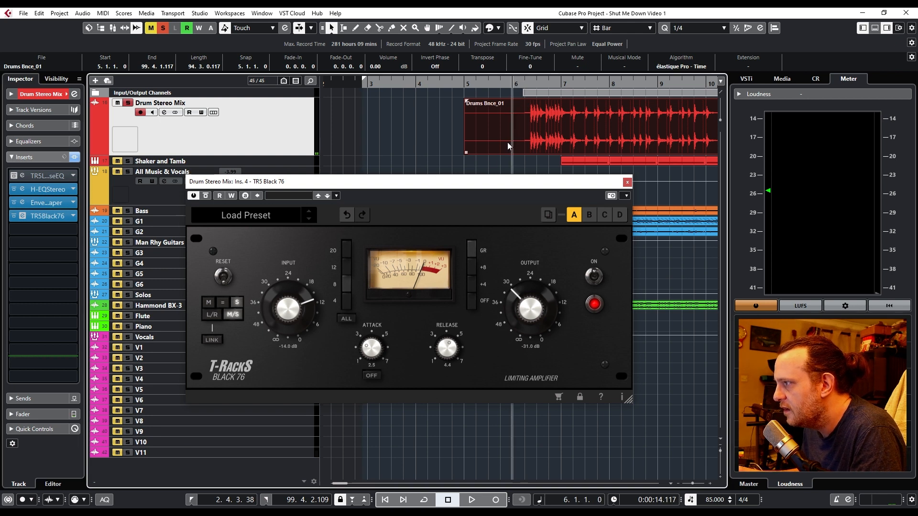
pyautogui.click(208, 303)
pyautogui.click(237, 302)
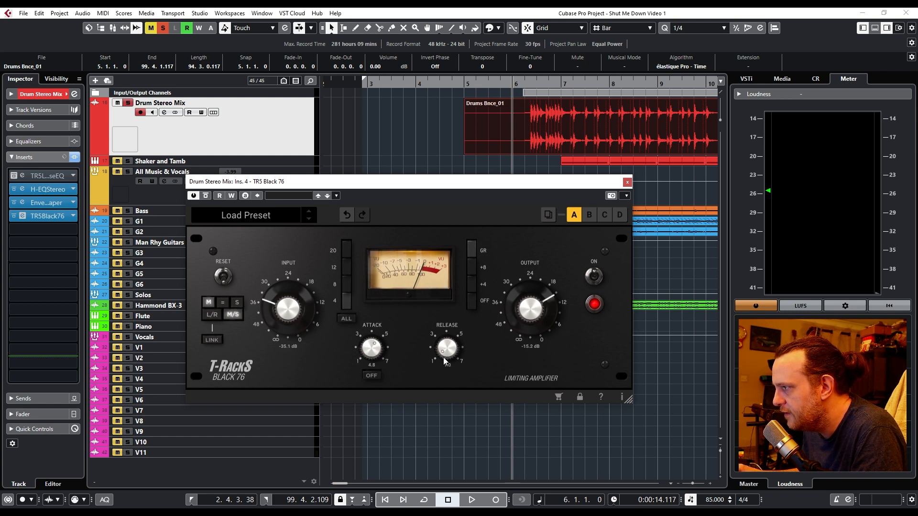
pyautogui.click(238, 301)
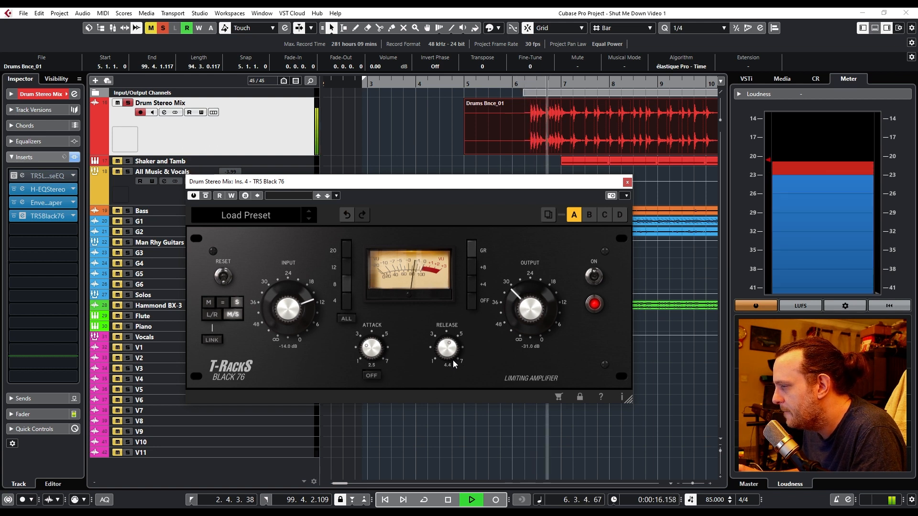
# Drop the side channel's output to -∞ dB and bring it back up to -29.7 dB.
pyautogui.moveTo(524, 310); pyautogui.dragTo(542, 352)
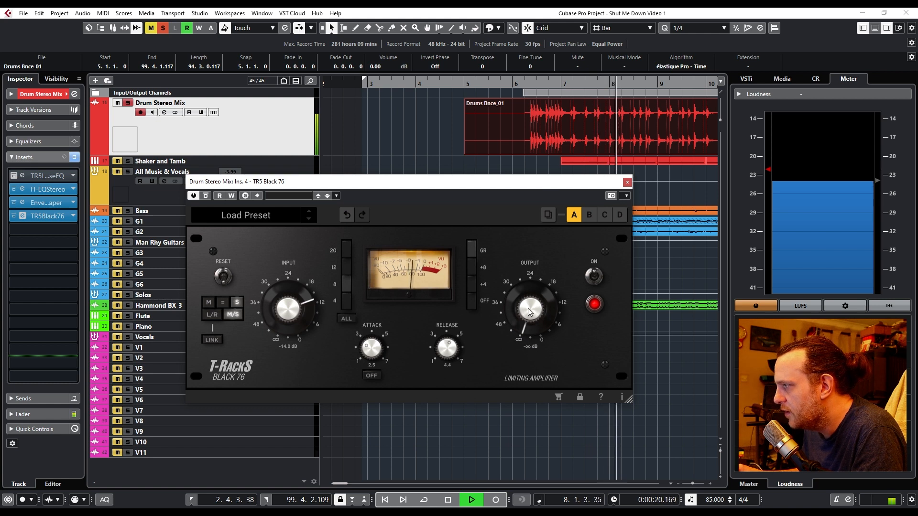
pyautogui.moveTo(529, 306); pyautogui.dragTo(526, 251)
pyautogui.moveTo(526, 254); pyautogui.dragTo(524, 259)
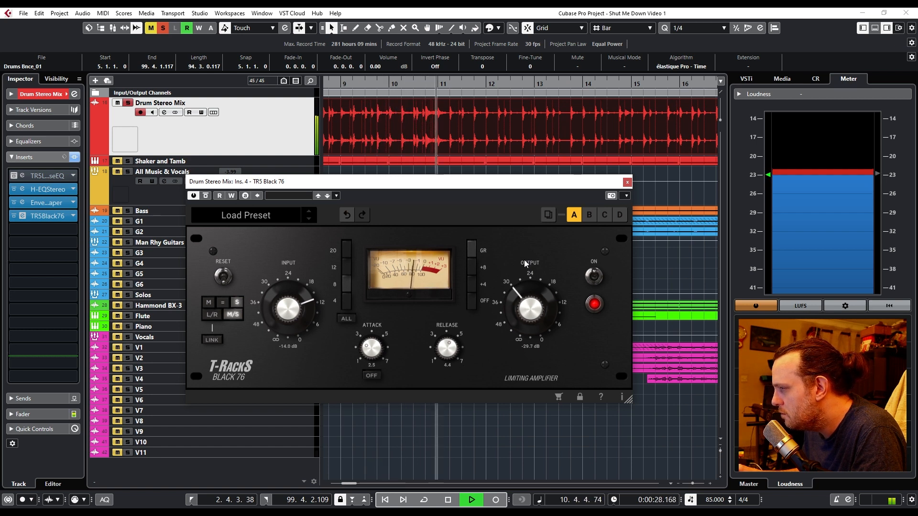
# Unsolo the drum track and set Black 76's mid output to -14.8 dB within the full mix.
pyautogui.click(128, 103)
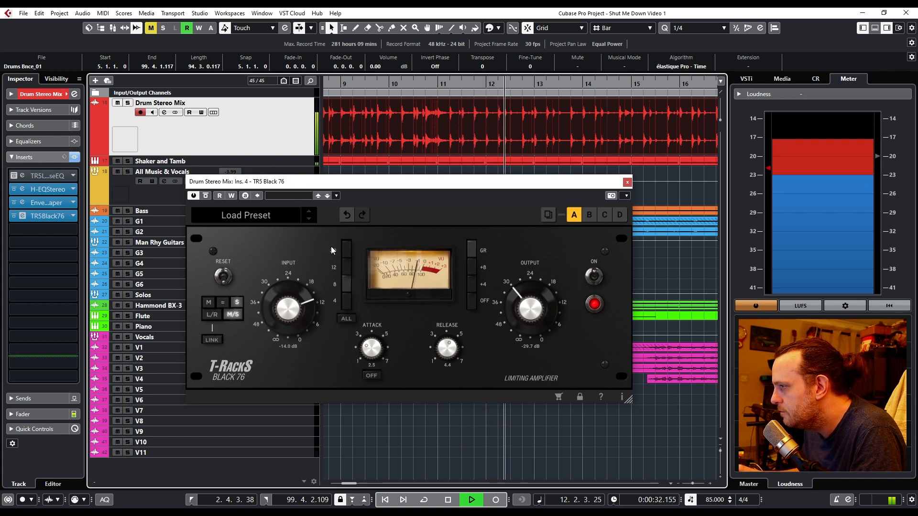
pyautogui.click(211, 304)
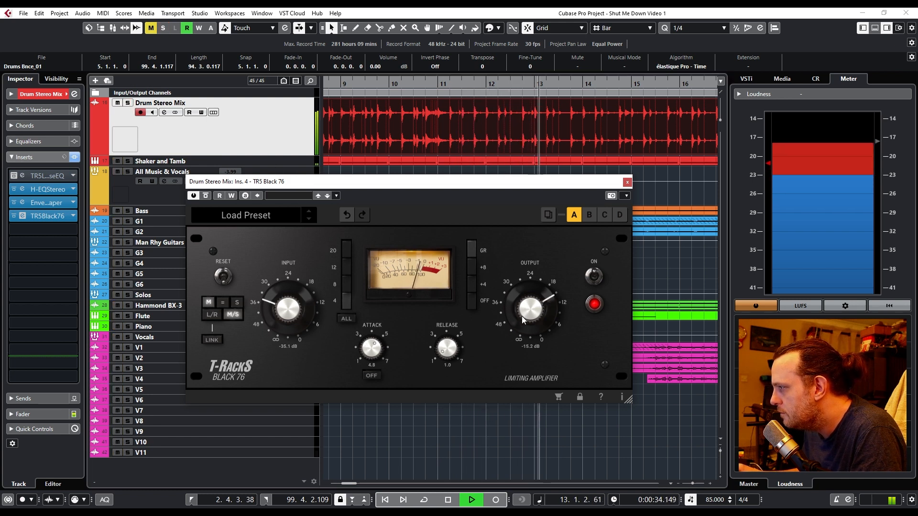
pyautogui.moveTo(521, 316); pyautogui.dragTo(522, 314)
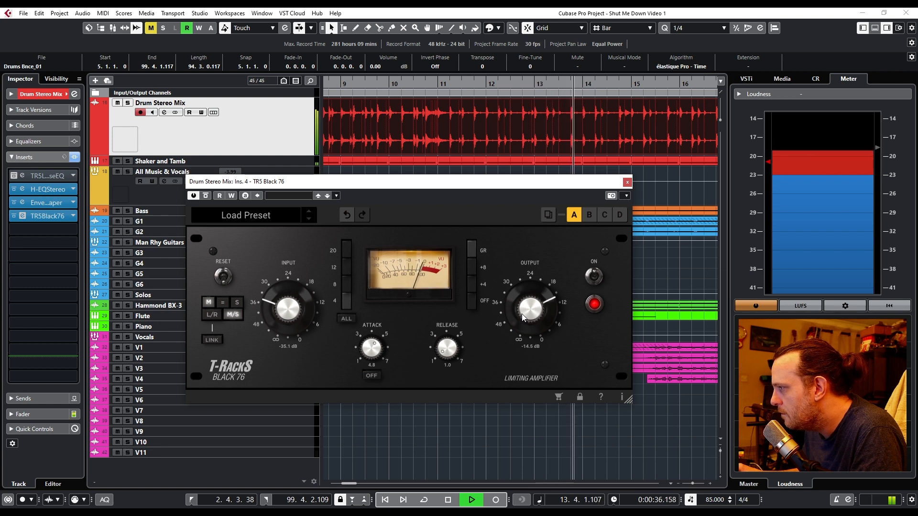
# Set the side channel's output to -31.0 dB, solo the drums again, and stop and return the playhead to bar 6.
pyautogui.click(237, 302)
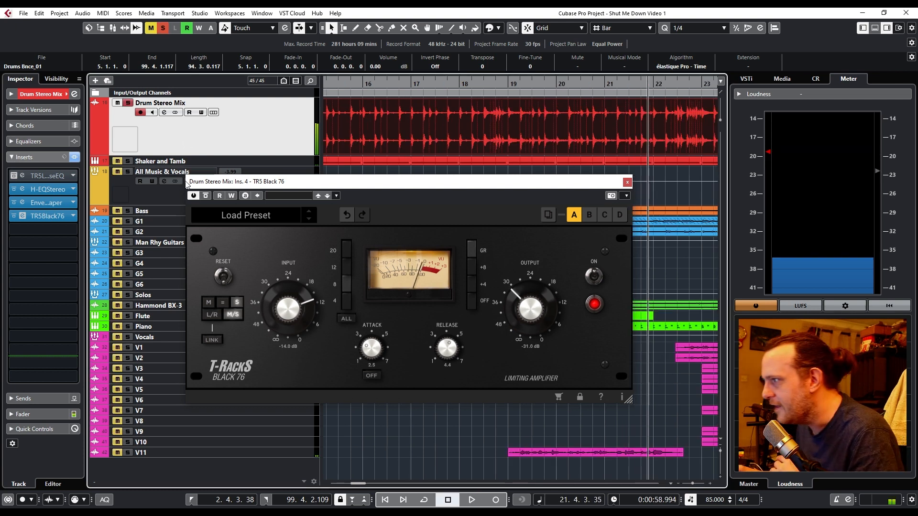
pyautogui.click(192, 501)
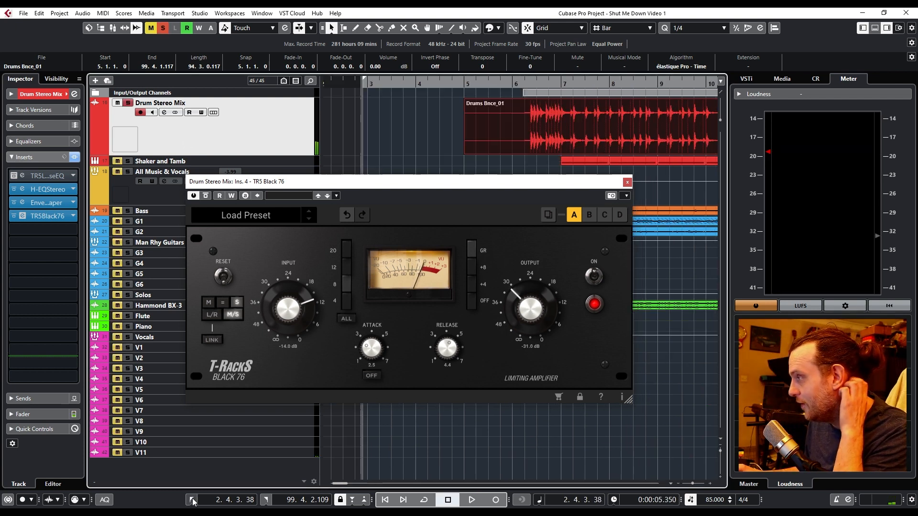
pyautogui.click(523, 88)
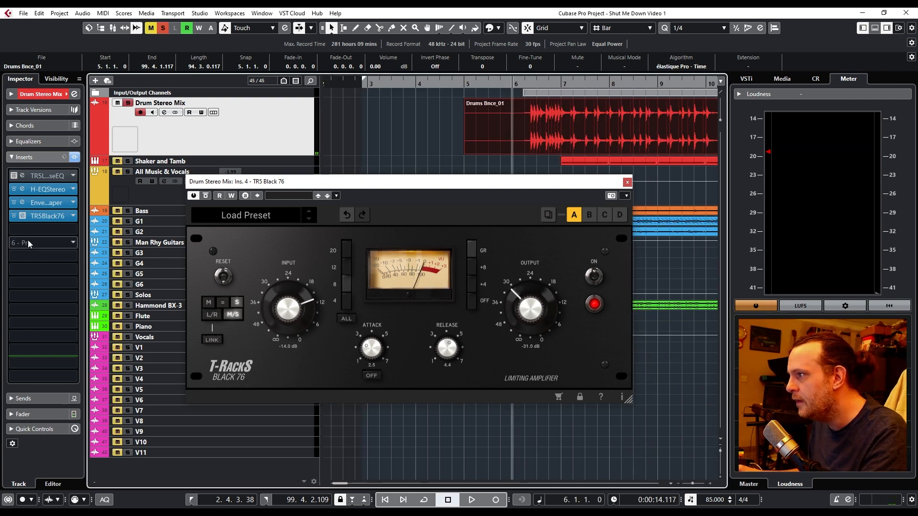
# Add GEQ-30 to the drum track's fifth insert slot and close the Black 76 window in front of it.
pyautogui.click(50, 230)
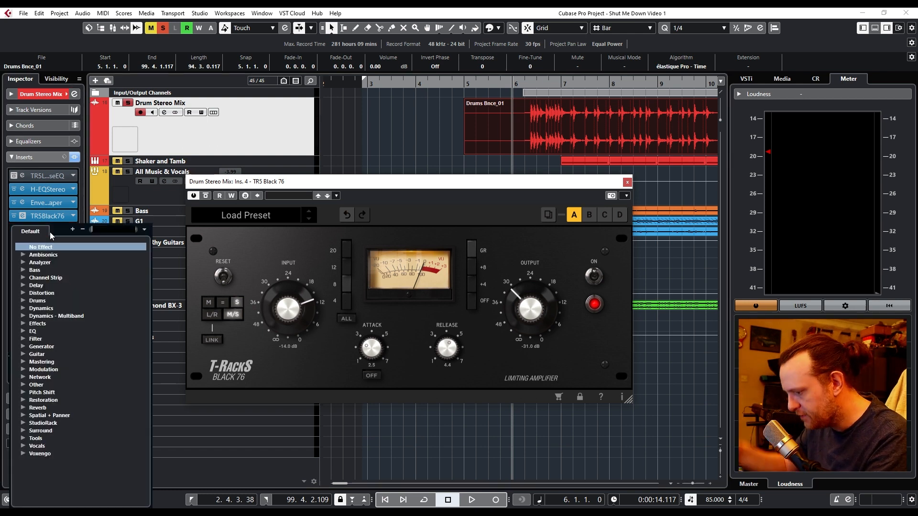
pyautogui.write('30')
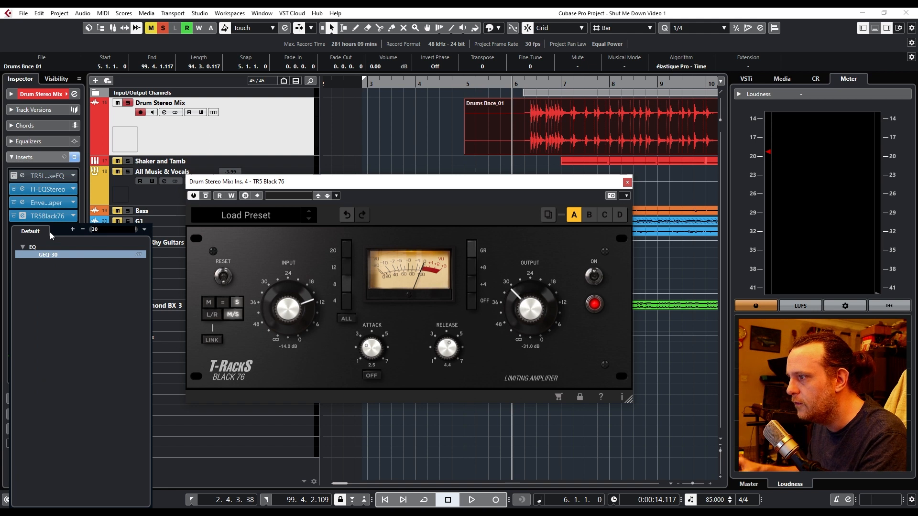
pyautogui.click(51, 253)
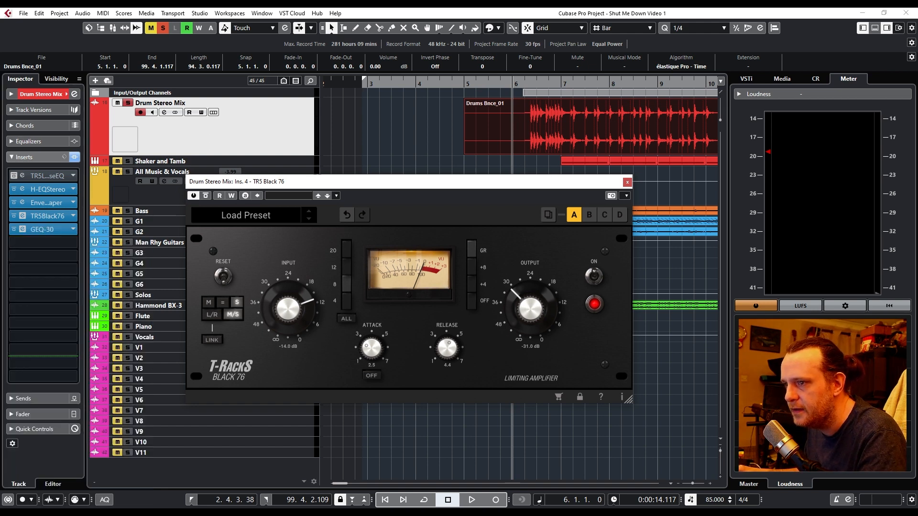
pyautogui.moveTo(290, 181); pyautogui.dragTo(417, 219)
pyautogui.click(611, 185)
pyautogui.click(627, 182)
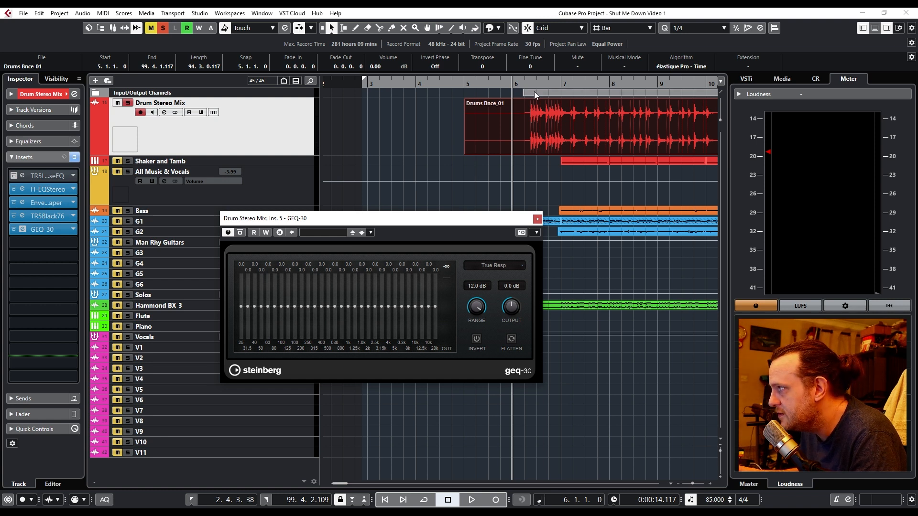
# Boost GEQ-30's 40 and 50 Hz bands by about 4 to 5 dB and cut the 63 to 125 Hz bands while the soloed drums play.
pyautogui.press('space')
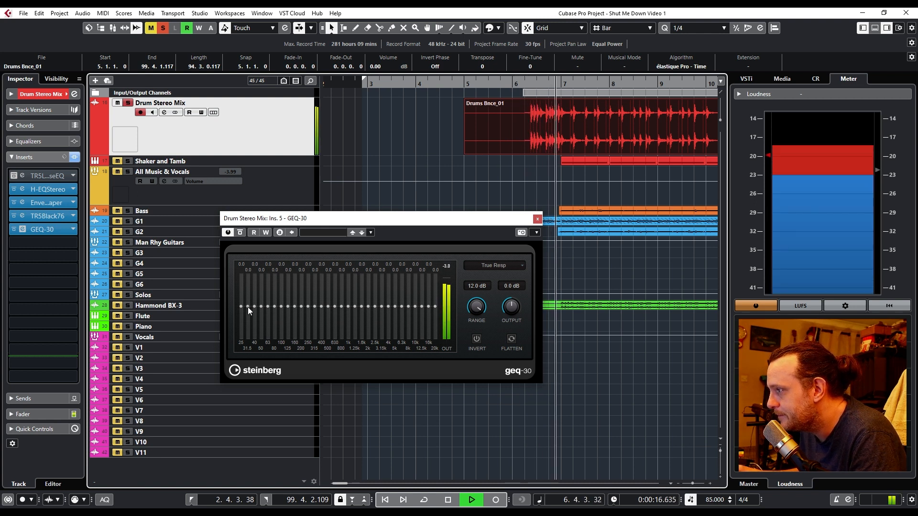
pyautogui.moveTo(240, 305); pyautogui.dragTo(267, 283)
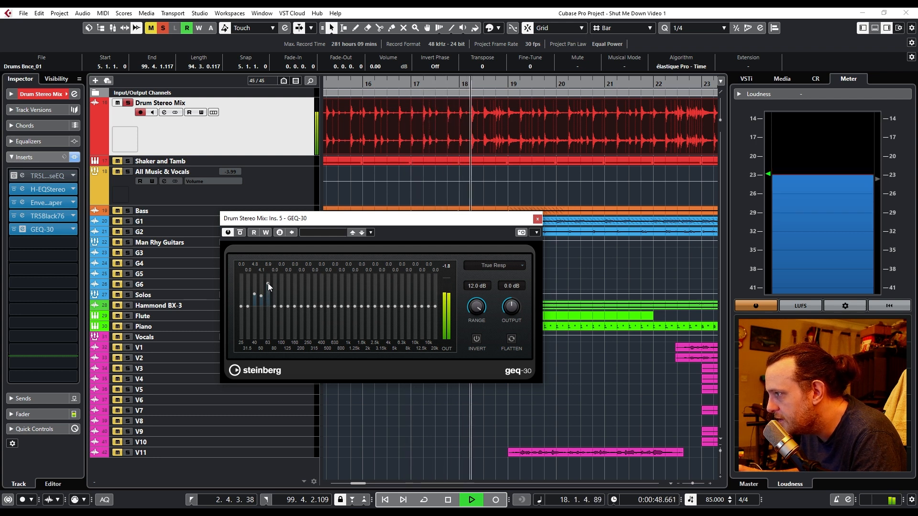
pyautogui.moveTo(267, 283)
pyautogui.mouseDown()
pyautogui.moveTo(267, 315)
pyautogui.moveTo(275, 288)
pyautogui.moveTo(282, 309)
pyautogui.moveTo(287, 280)
pyautogui.moveTo(288, 317)
pyautogui.mouseUp()
pyautogui.press('space')
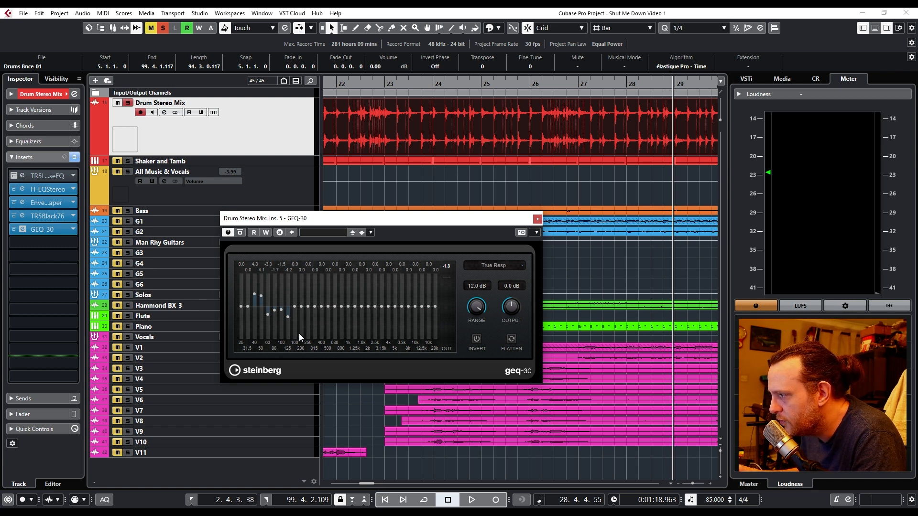
# Replay the drums and cut GEQ-30's bands from 160 Hz to 4 kHz, boosting only 315 Hz by about 2.6 dB.
pyautogui.click(457, 500)
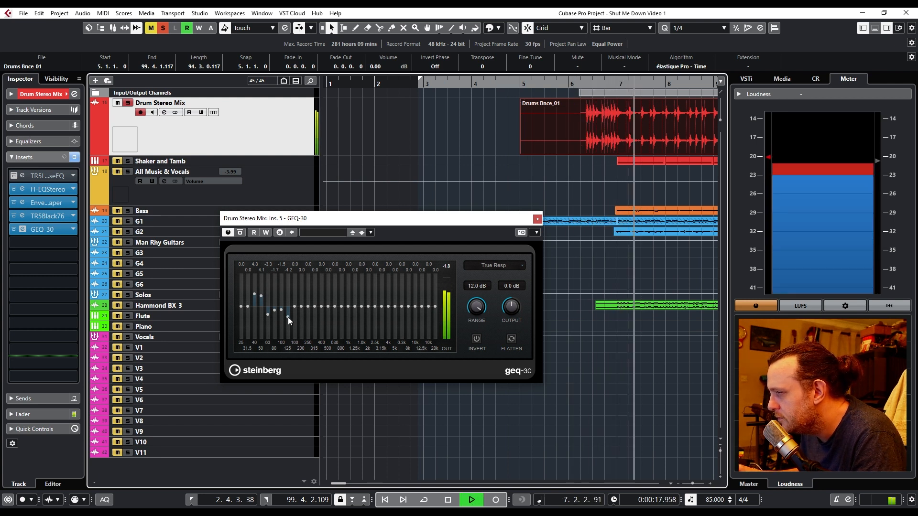
pyautogui.moveTo(288, 316); pyautogui.dragTo(303, 283)
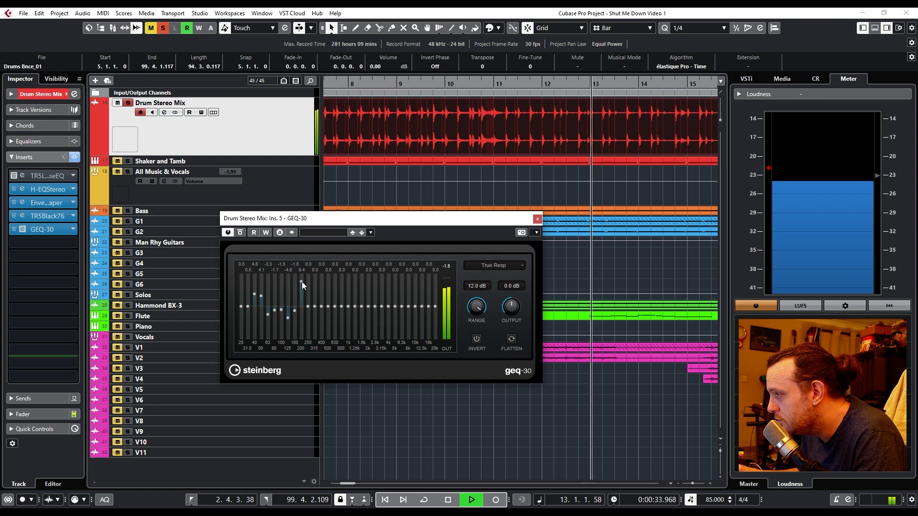
pyautogui.moveTo(303, 282); pyautogui.dragTo(302, 308)
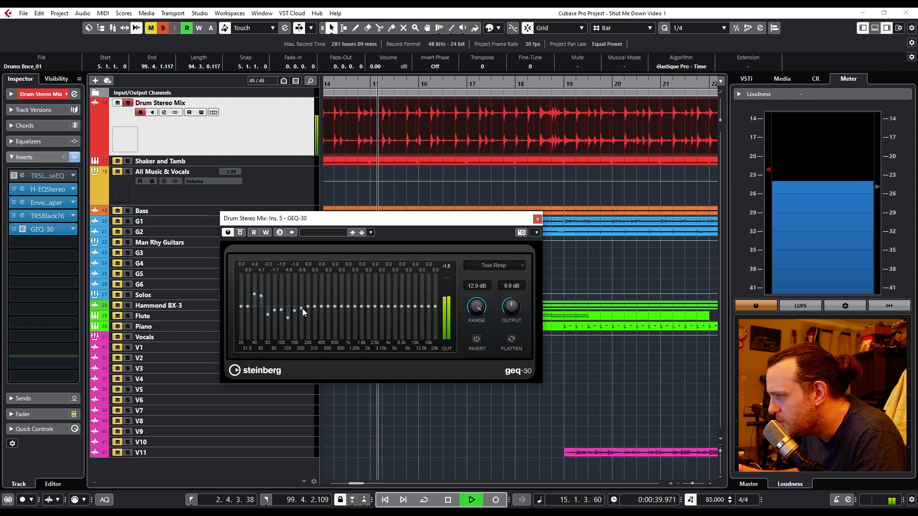
pyautogui.moveTo(307, 305); pyautogui.dragTo(328, 315)
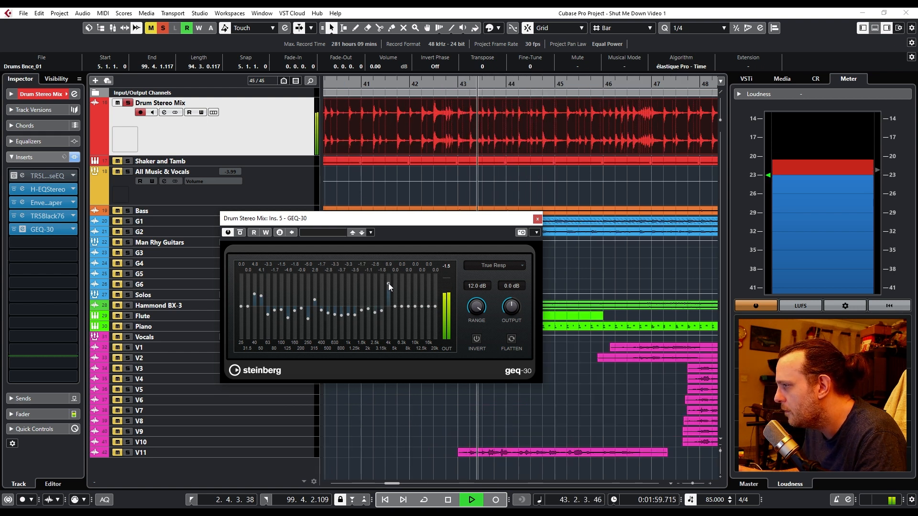
pyautogui.moveTo(388, 283); pyautogui.dragTo(388, 309)
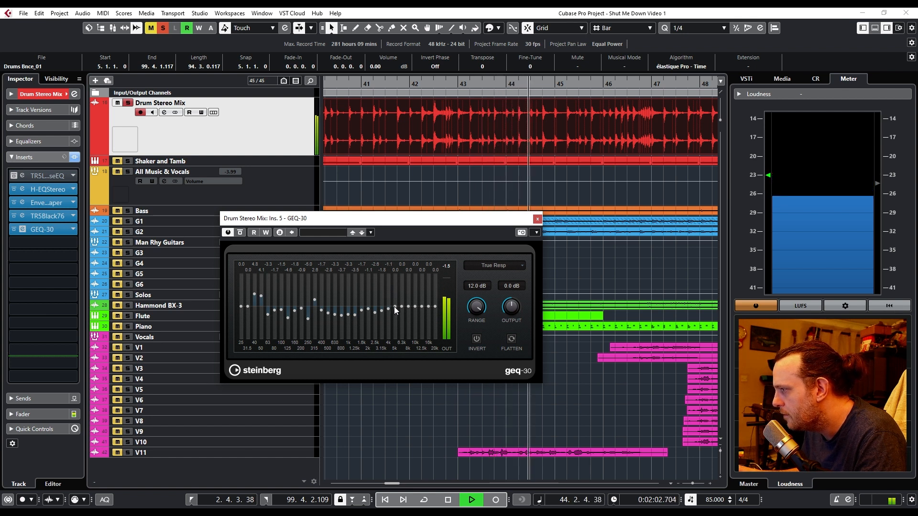
# Slightly boost GEQ-30's 5, 12.5 and 16 kHz bands and cut 6.3 and 8 kHz during continued playback.
pyautogui.press('space')
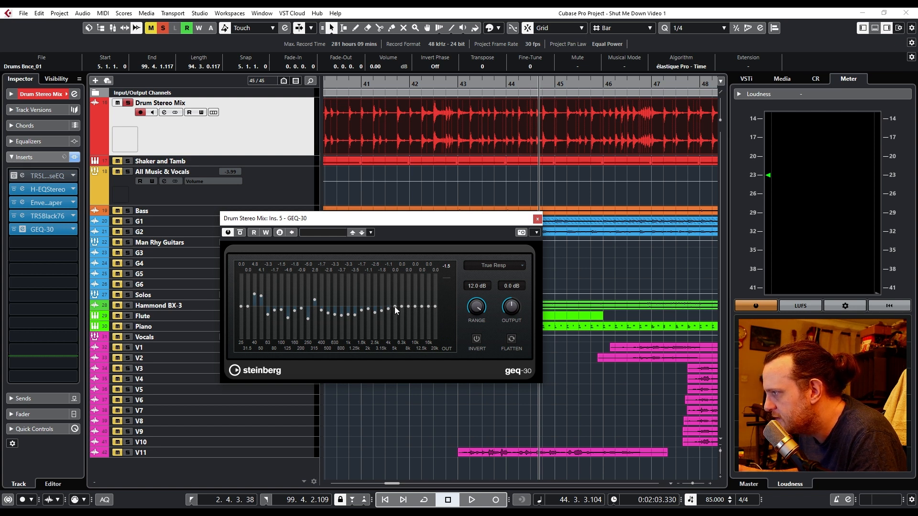
pyautogui.press('space')
pyautogui.moveTo(395, 306)
pyautogui.mouseDown()
pyautogui.moveTo(395, 278)
pyautogui.moveTo(395, 306)
pyautogui.moveTo(402, 278)
pyautogui.moveTo(402, 309)
pyautogui.mouseUp()
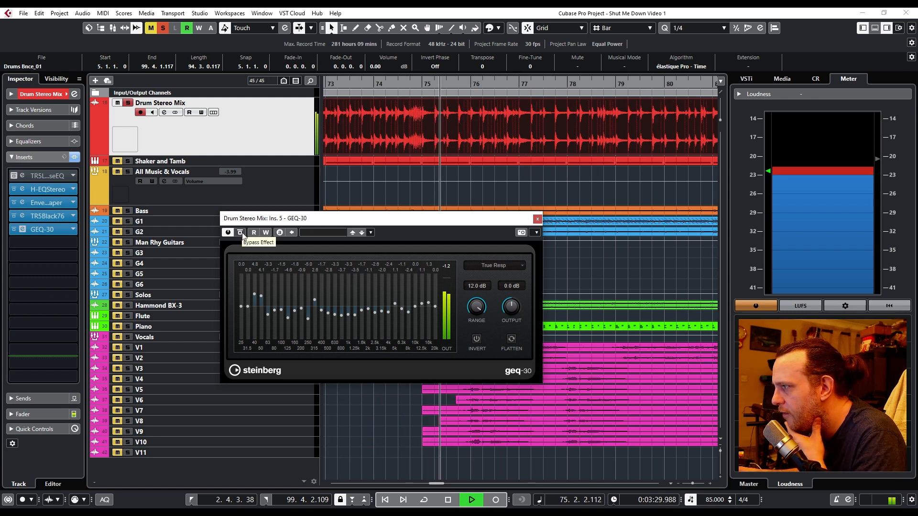
# Bypass and re-enable GEQ-30 to compare the drums with and without the EQ, ending with playback stopped.
pyautogui.click(241, 234)
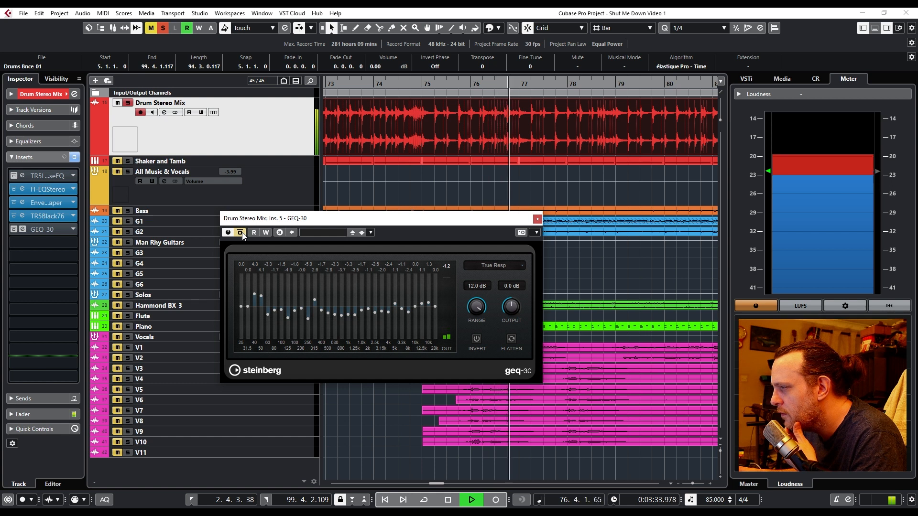
pyautogui.click(241, 233)
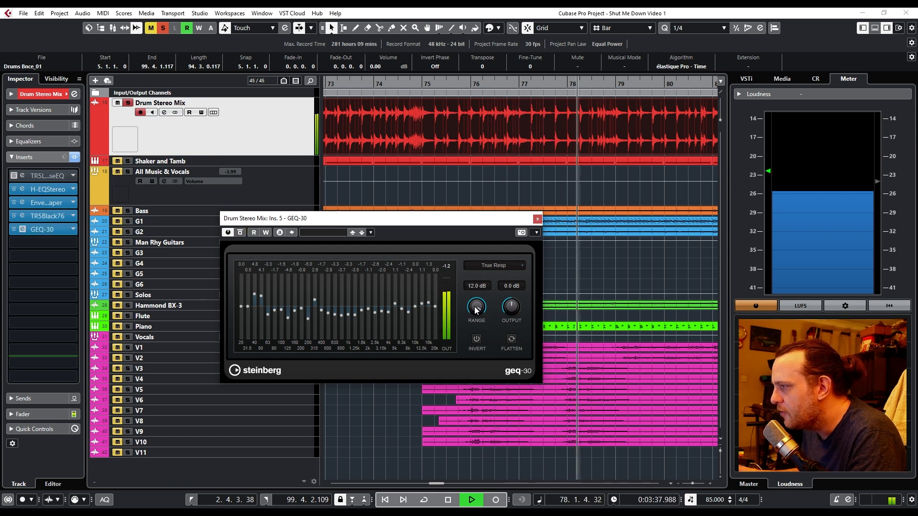
pyautogui.press('space')
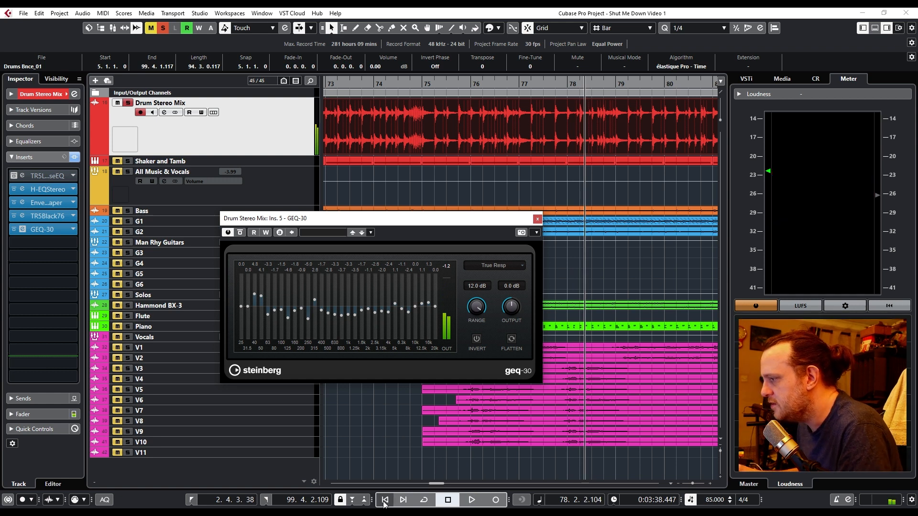
# Play the drums from bar 6, sweep GEQ-30's range from 0 dB upward and settle on 7.0 dB.
pyautogui.click(192, 501)
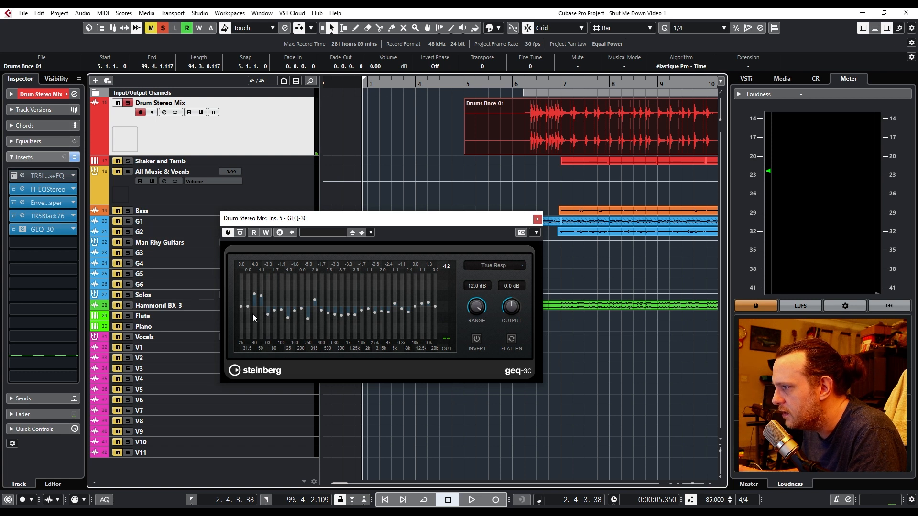
pyautogui.click(511, 83)
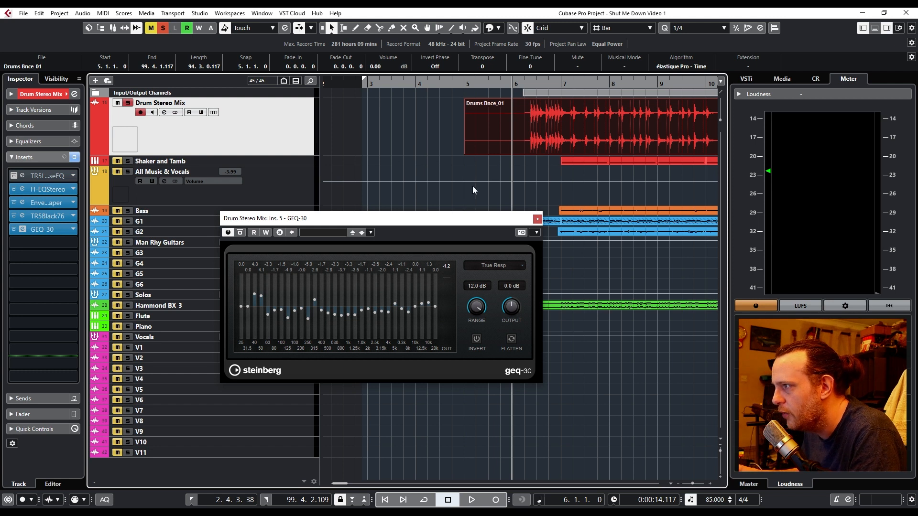
pyautogui.press('space')
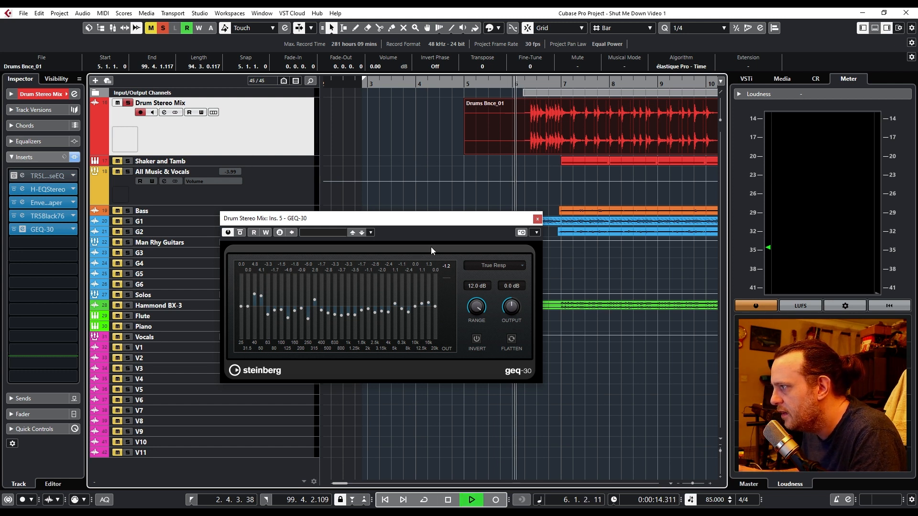
pyautogui.moveTo(478, 308); pyautogui.dragTo(478, 430)
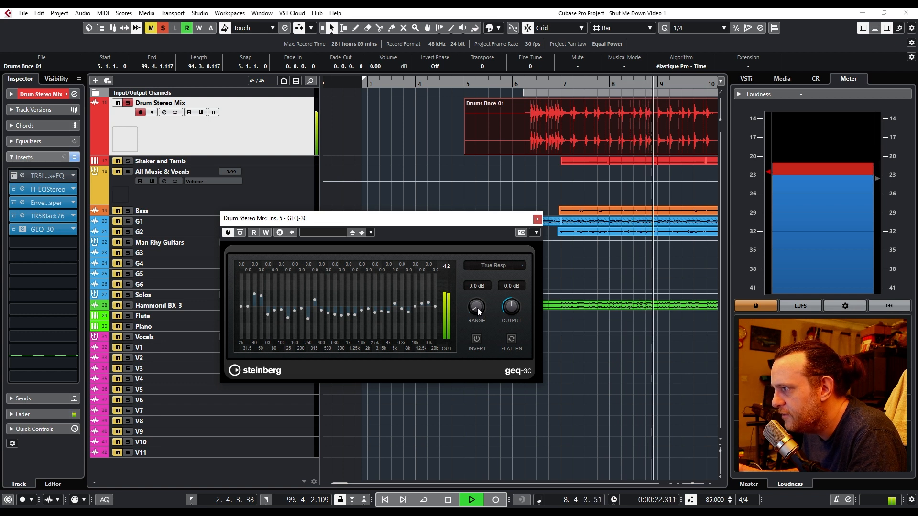
pyautogui.moveTo(477, 308); pyautogui.dragTo(480, 254)
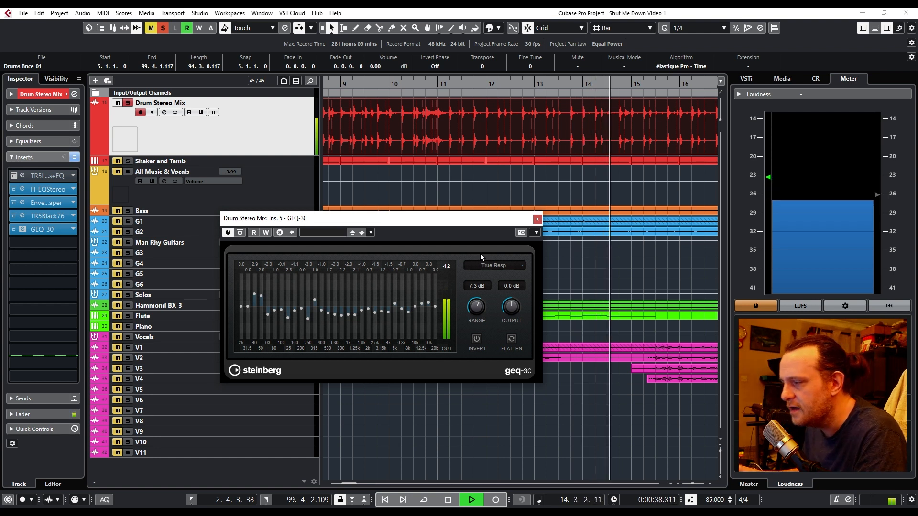
pyautogui.scroll(-3, 478, 307)
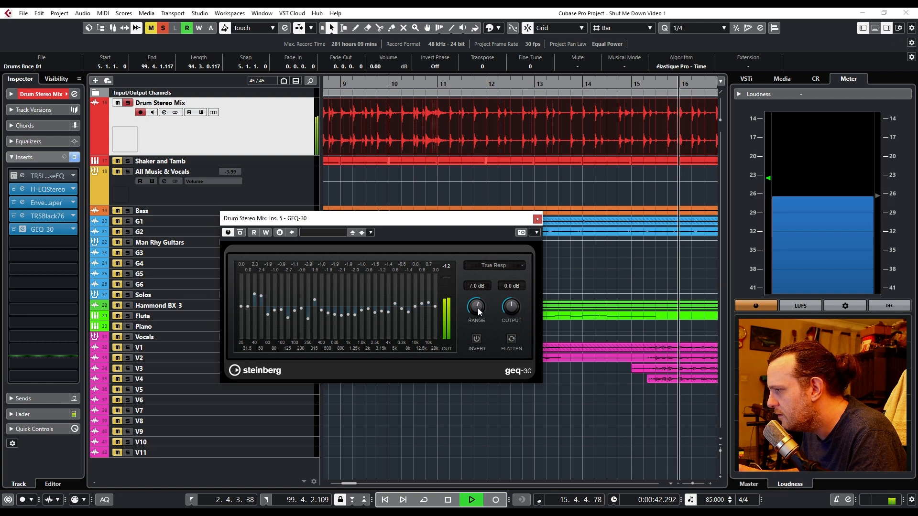
pyautogui.moveTo(254, 293); pyautogui.dragTo(255, 293)
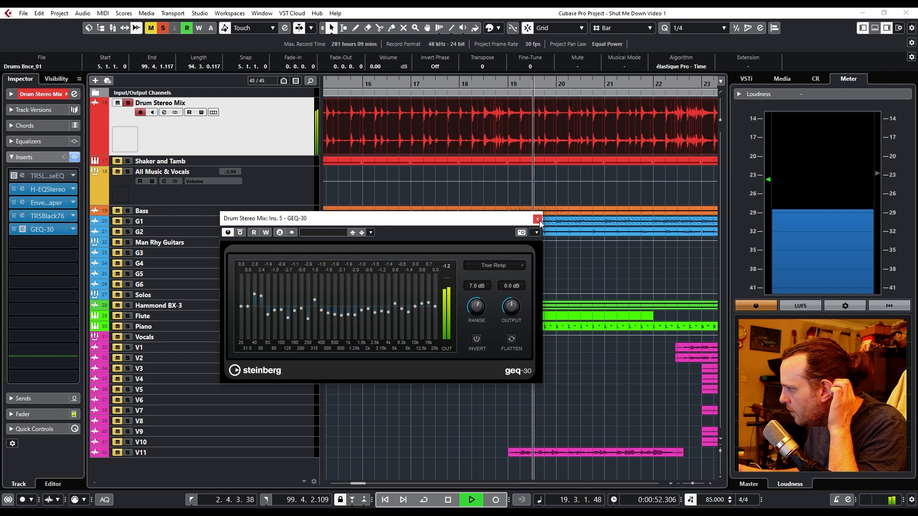
# Compare the drums with GEQ-30 bypassed and active at the reduced range, and close its window.
pyautogui.click(241, 233)
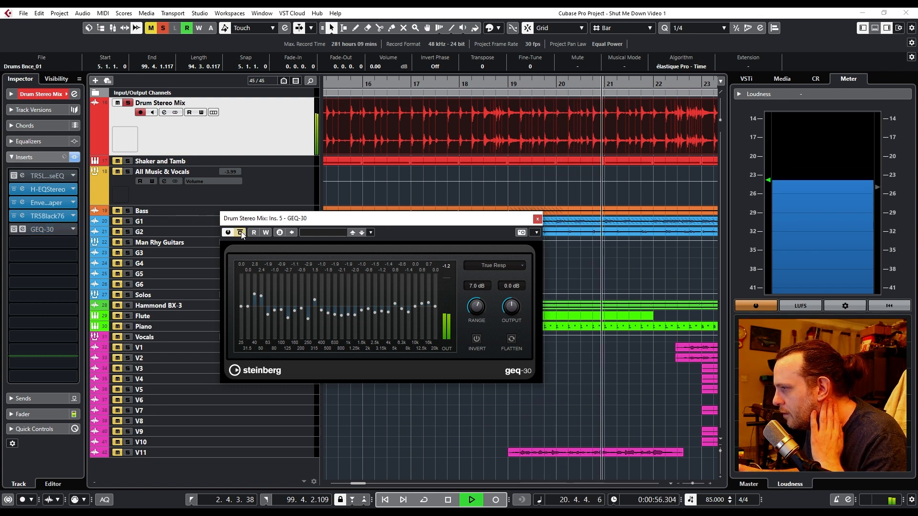
pyautogui.click(241, 232)
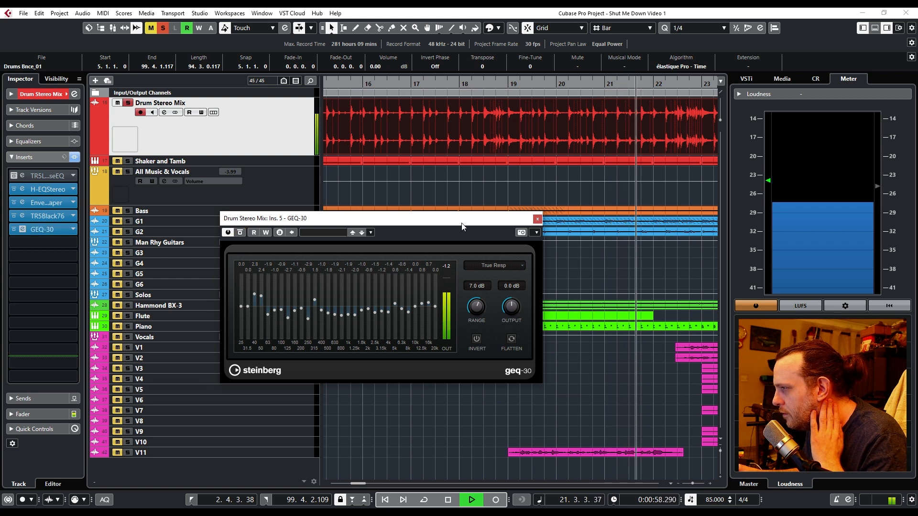
pyautogui.click(537, 219)
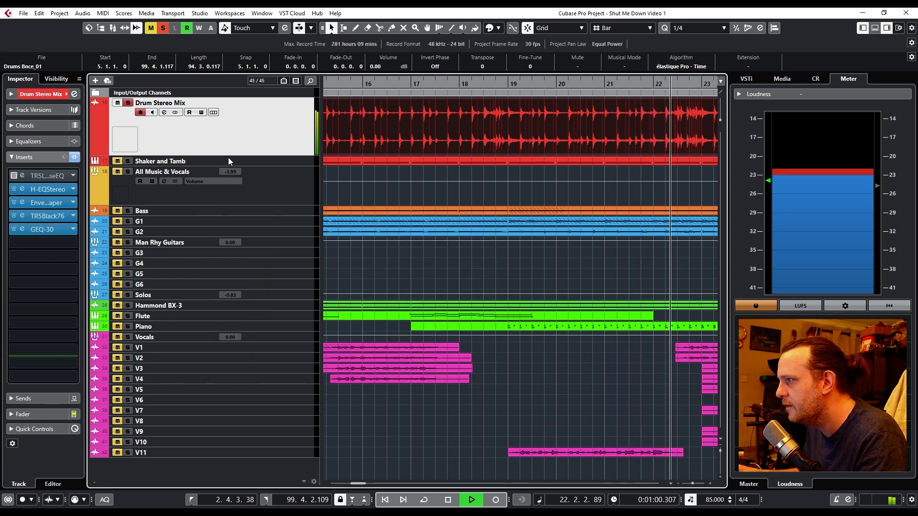
# Stop and return the playhead to bar 6, check the Black 76 settings with a brief playback, and close the compressor.
pyautogui.moveTo(368, 483); pyautogui.dragTo(343, 486)
pyautogui.press('space')
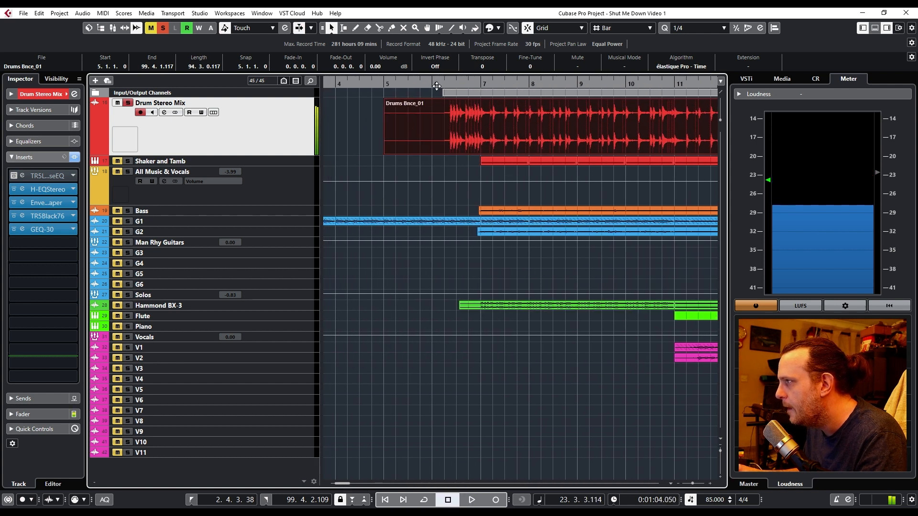
pyautogui.click(434, 85)
pyautogui.click(47, 216)
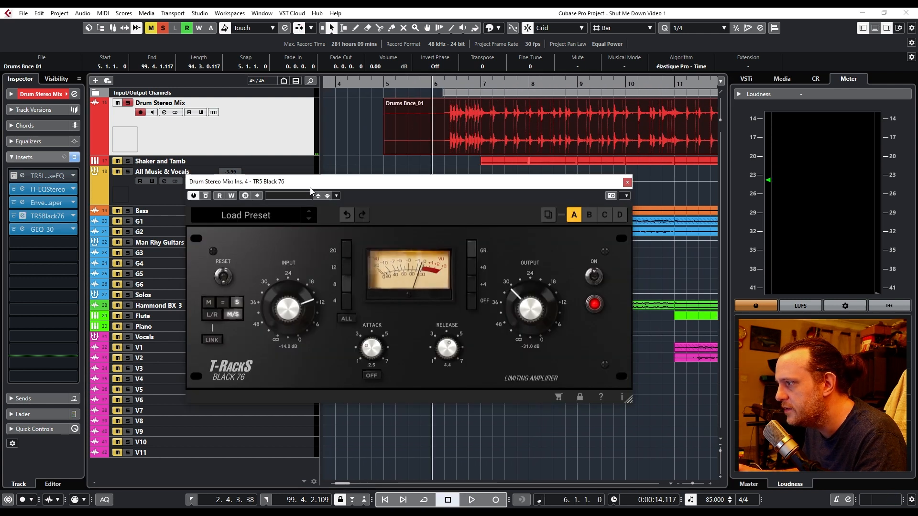
pyautogui.moveTo(309, 188); pyautogui.dragTo(297, 209)
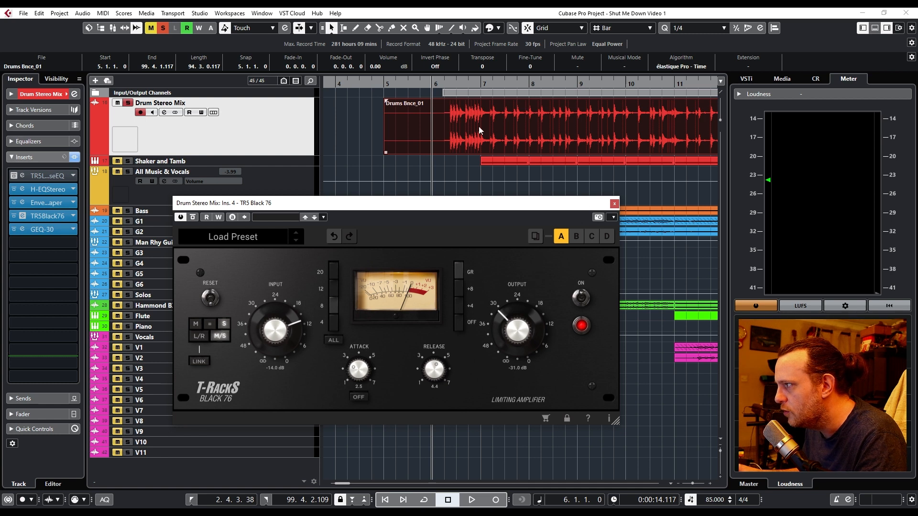
pyautogui.press('space')
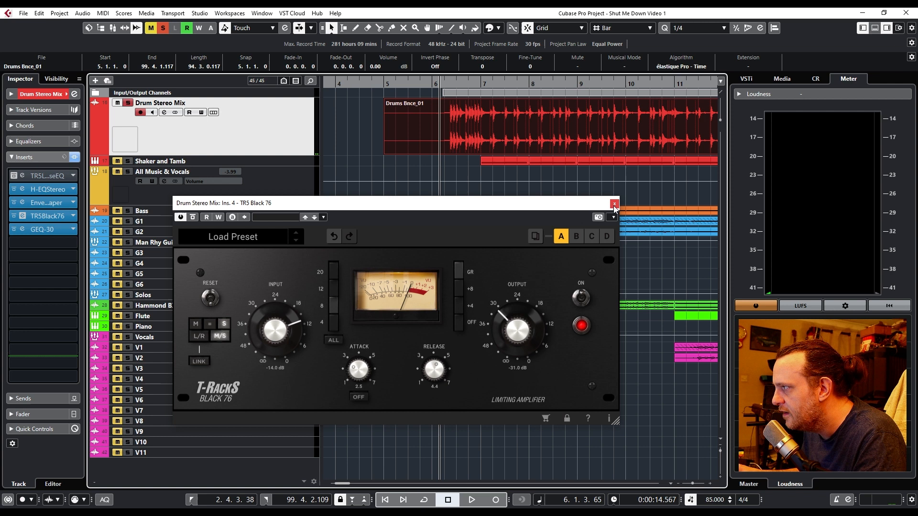
pyautogui.click(614, 205)
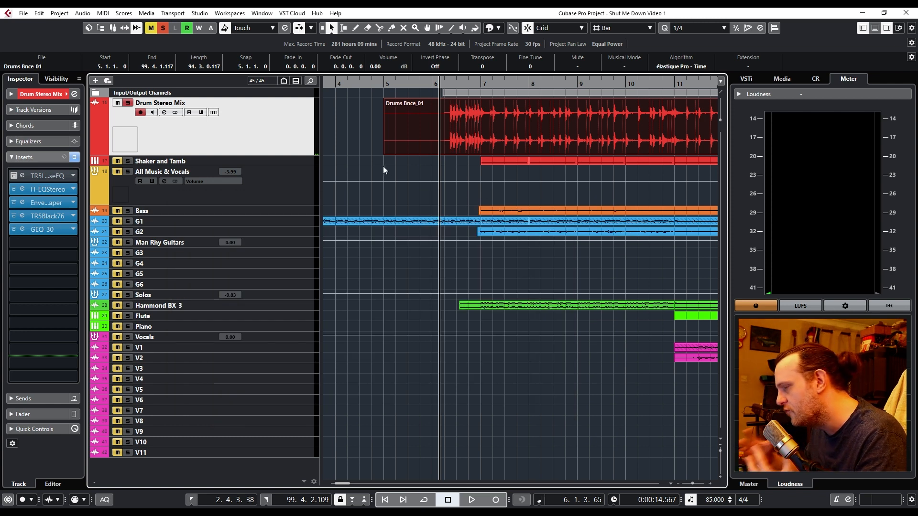
# Add TR5 White 2A to the drum track's sixth insert slot, reposition its window and return the playhead to bar 6.
pyautogui.click(48, 243)
pyautogui.write('2a')
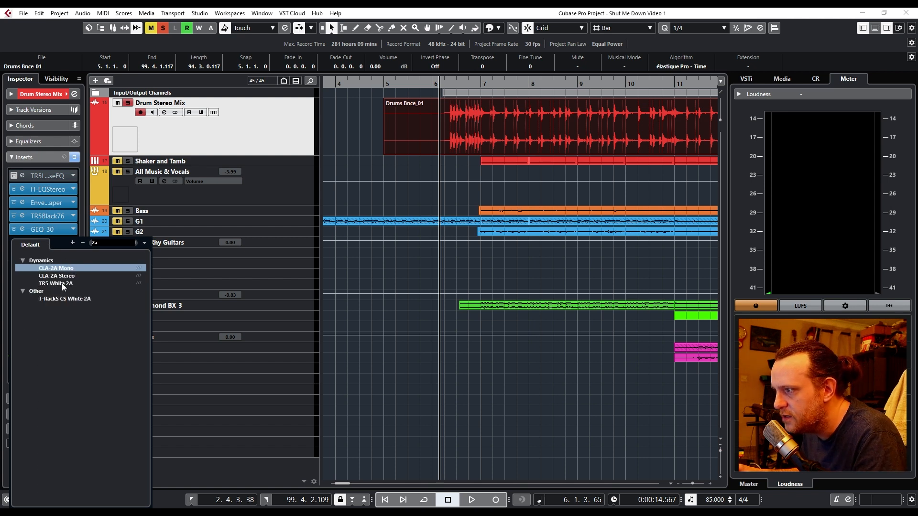
pyautogui.click(62, 283)
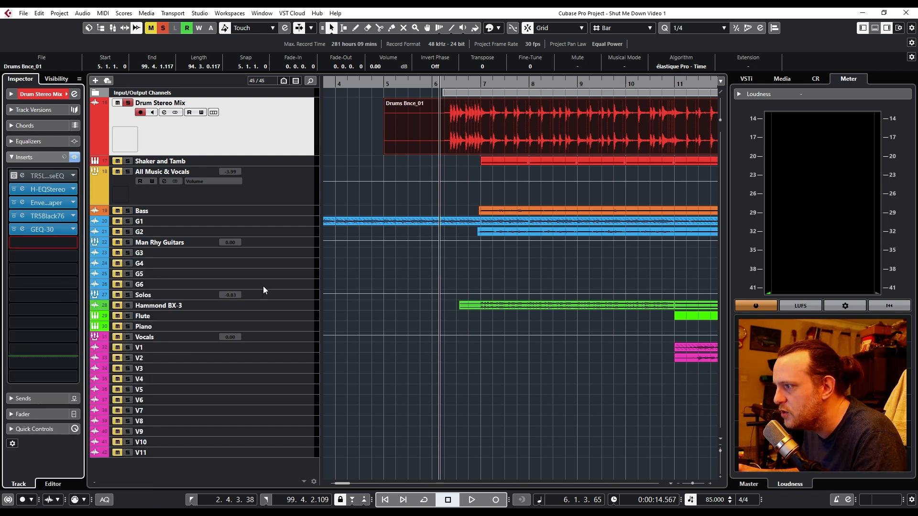
pyautogui.moveTo(704, 278); pyautogui.dragTo(478, 220)
pyautogui.click(430, 83)
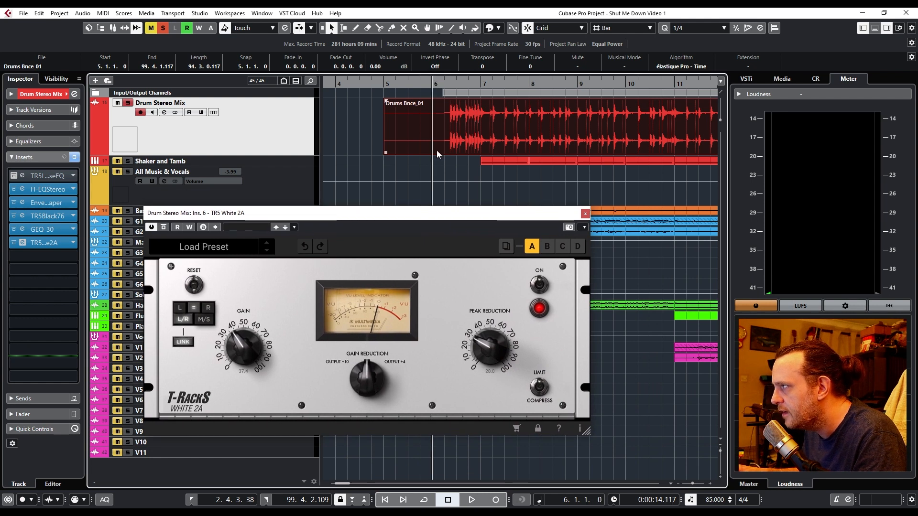
# Reposition the White 2A window, lower its gain to about 28, and play the drums with the compressor bypassed and active.
pyautogui.moveTo(358, 211); pyautogui.dragTo(386, 215)
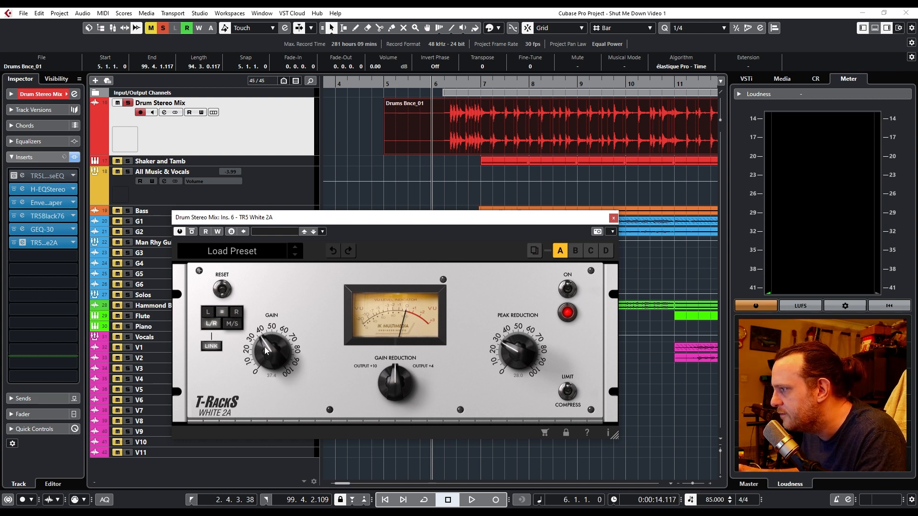
pyautogui.moveTo(265, 351); pyautogui.dragTo(265, 359)
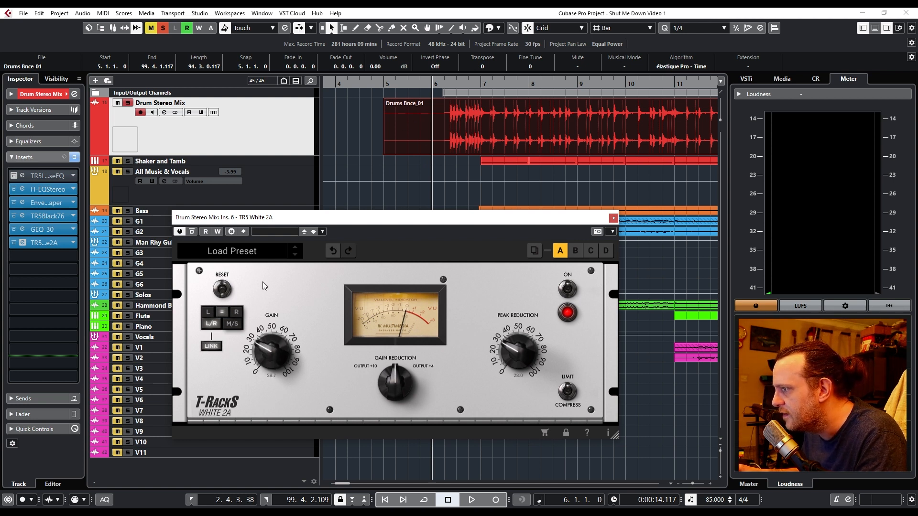
pyautogui.click(193, 232)
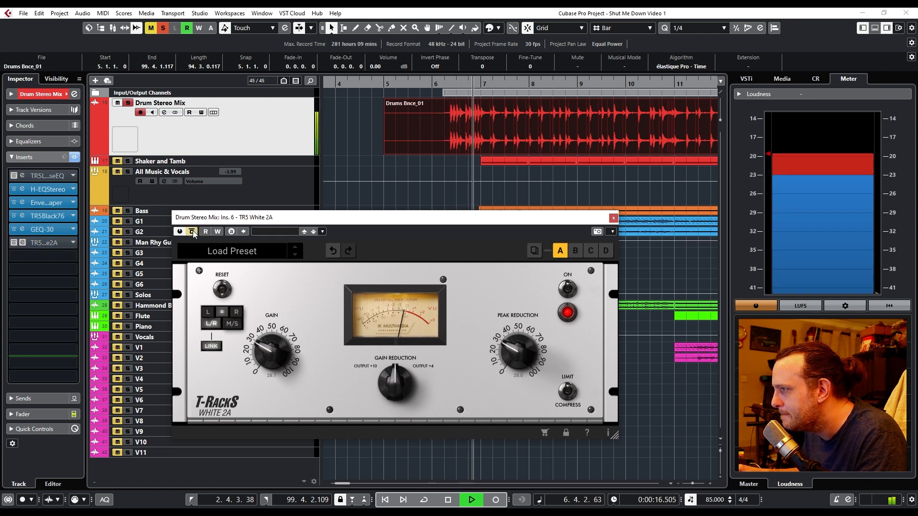
pyautogui.click(192, 232)
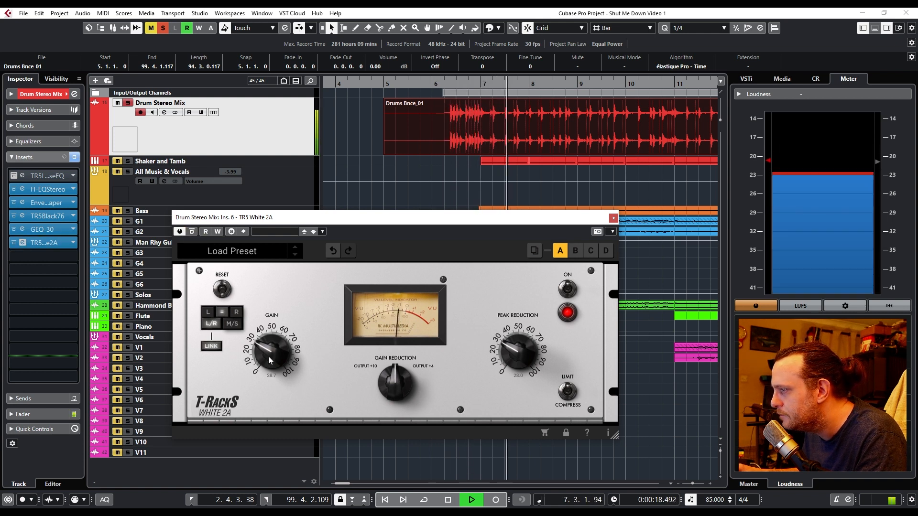
# Raise White 2A's gain to 31.2 and its peak reduction to 41.5 during playback, and stop.
pyautogui.moveTo(516, 357)
pyautogui.mouseDown()
pyautogui.moveTo(524, 330)
pyautogui.moveTo(525, 349)
pyautogui.mouseUp()
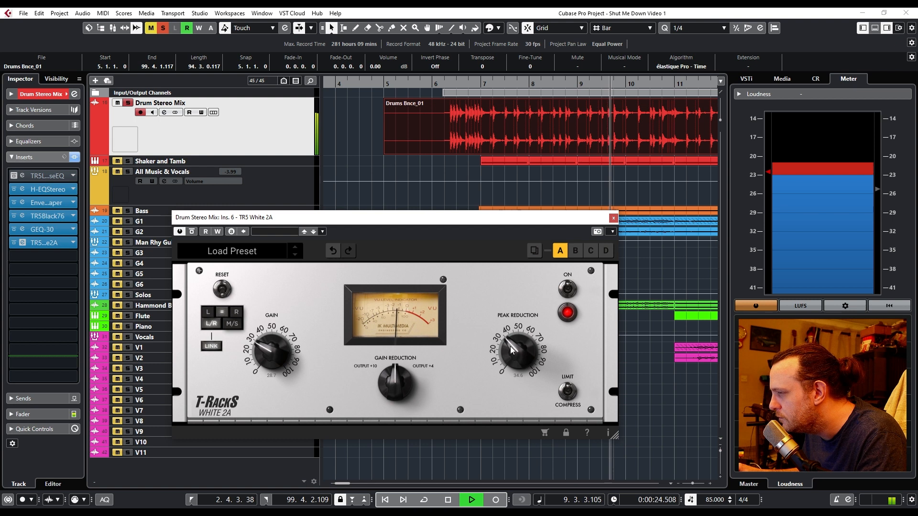
pyautogui.moveTo(276, 356); pyautogui.dragTo(274, 352)
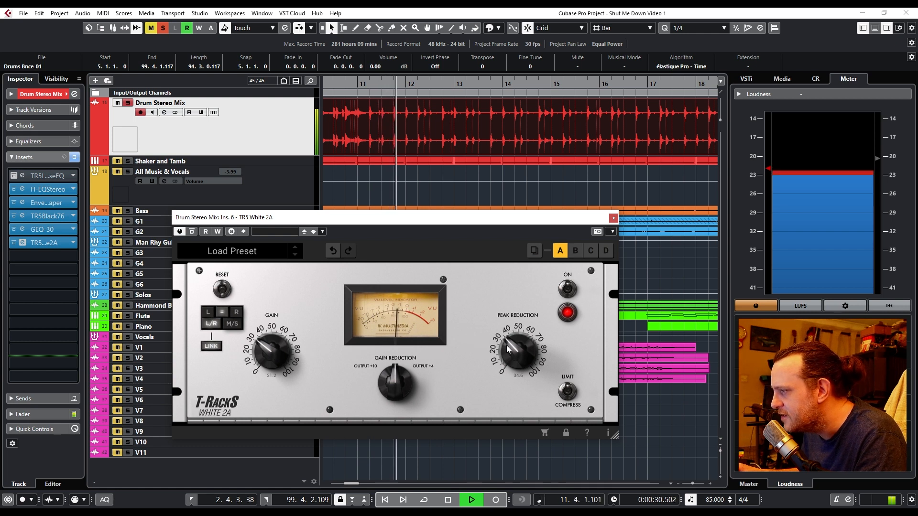
pyautogui.moveTo(522, 353); pyautogui.dragTo(523, 346)
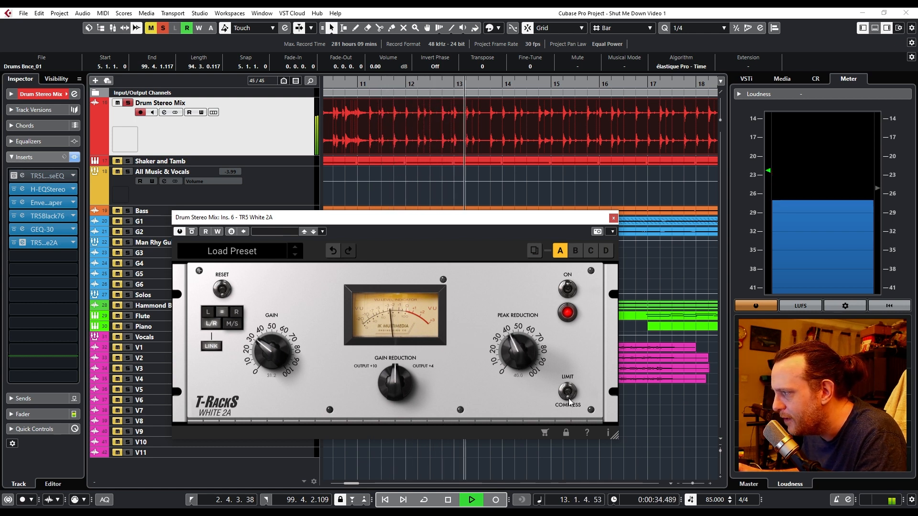
pyautogui.moveTo(517, 355); pyautogui.dragTo(517, 353)
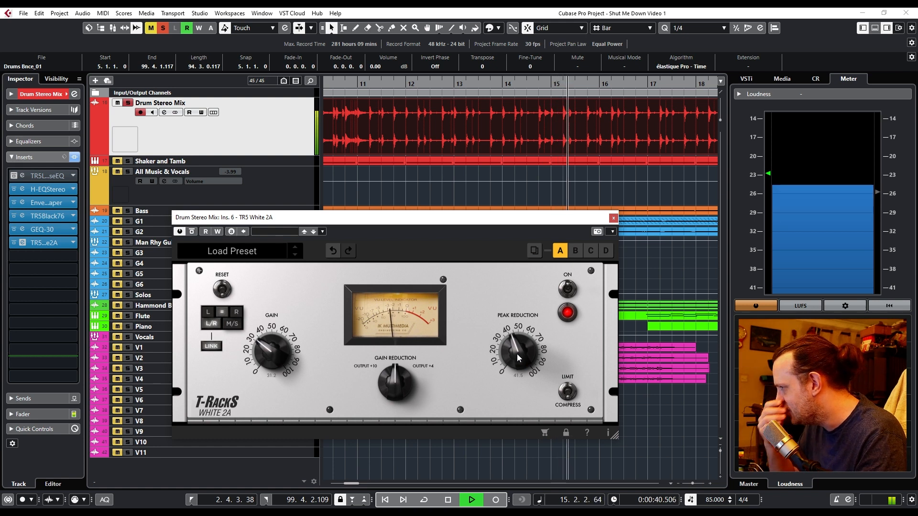
pyautogui.press('space')
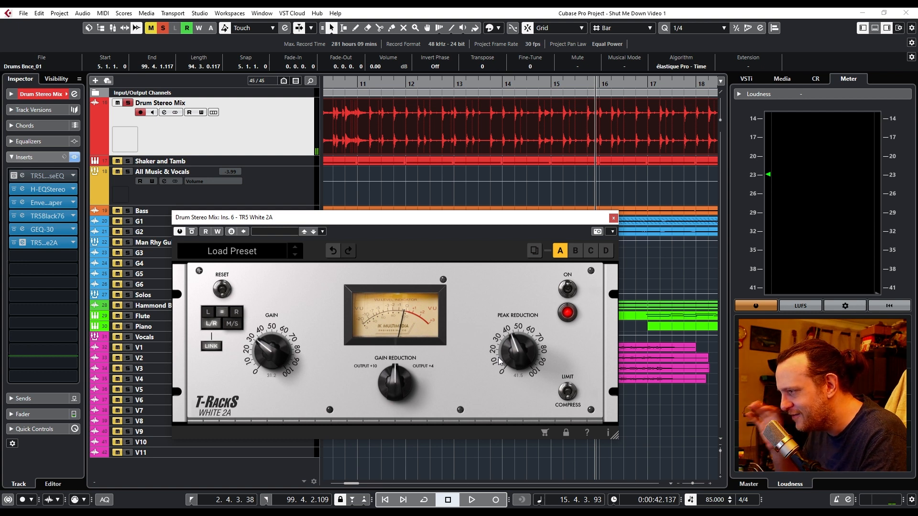
# Switch White 2A to mid/side and, playing from bar 6, set the side channel's peak reduction to about 48.
pyautogui.moveTo(376, 222); pyautogui.dragTo(387, 212)
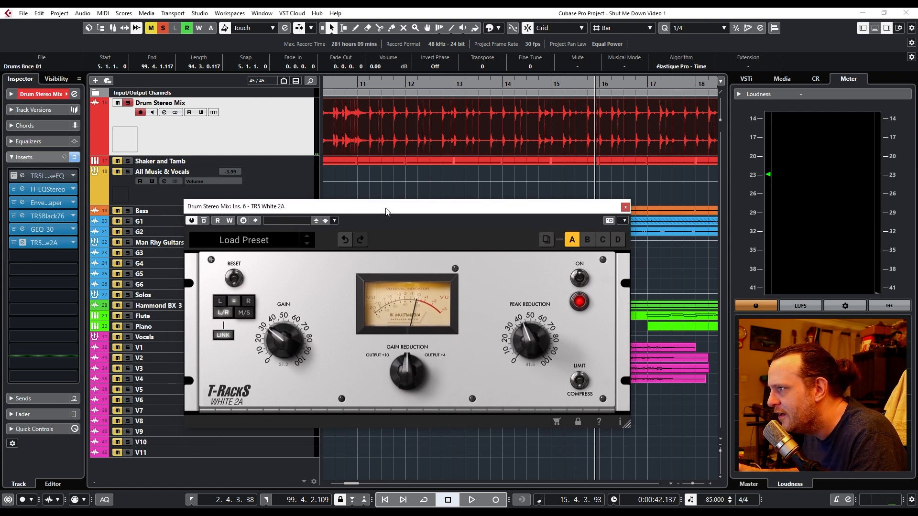
pyautogui.click(190, 502)
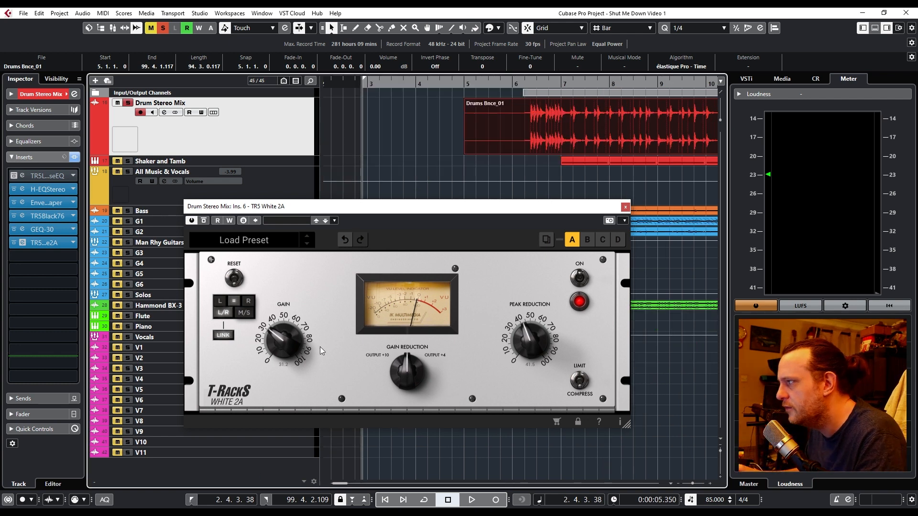
pyautogui.click(511, 84)
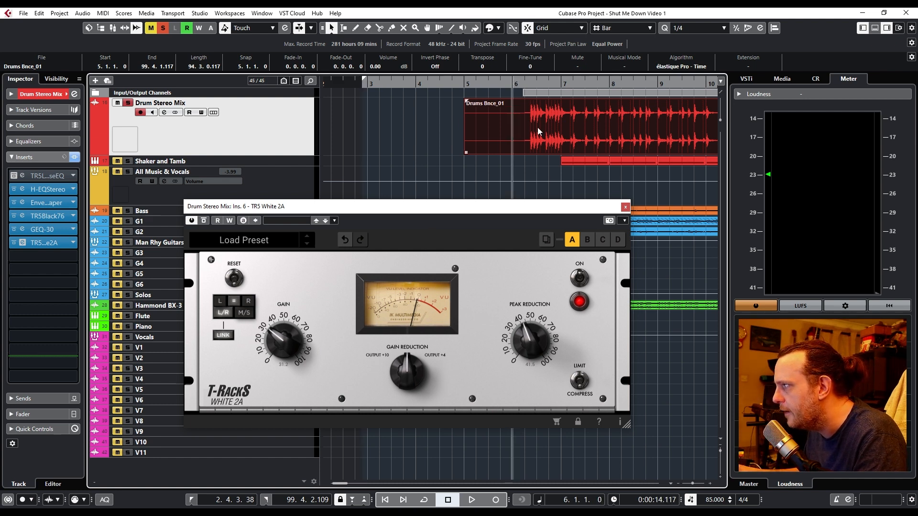
pyautogui.click(247, 312)
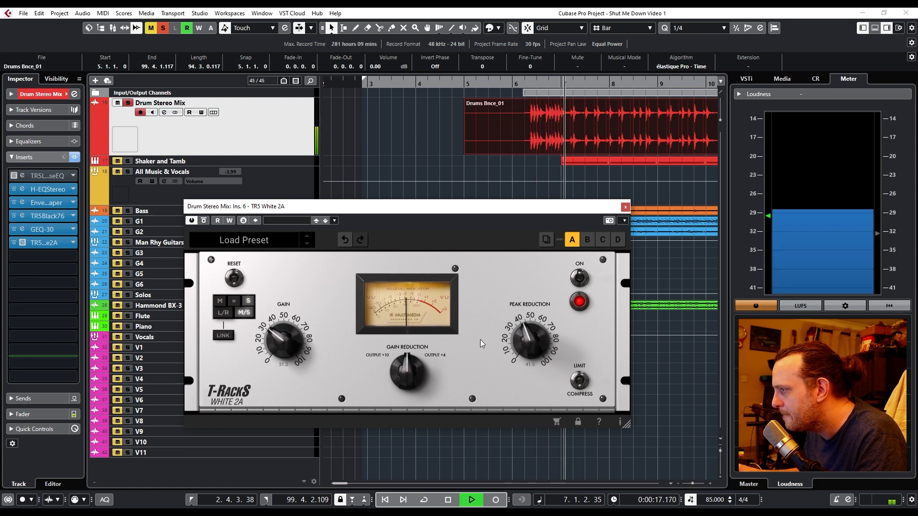
pyautogui.moveTo(532, 341); pyautogui.dragTo(540, 311)
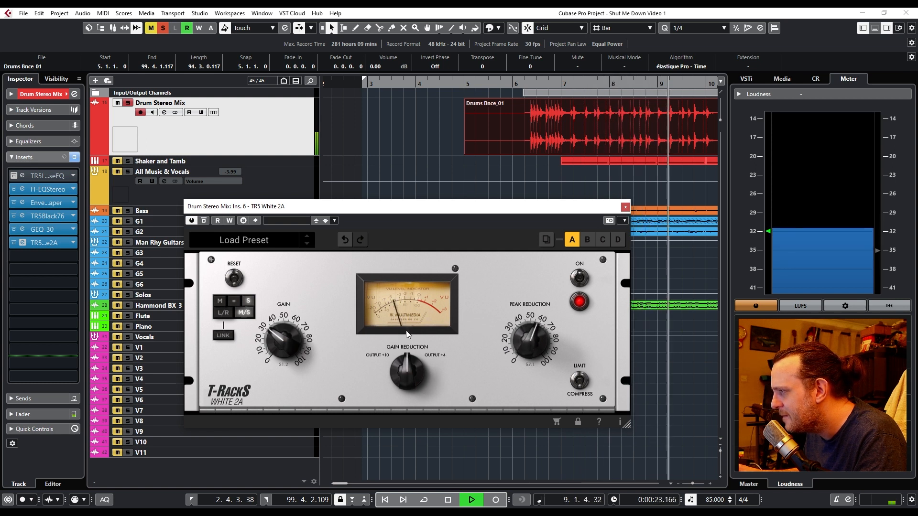
pyautogui.moveTo(537, 334); pyautogui.dragTo(536, 344)
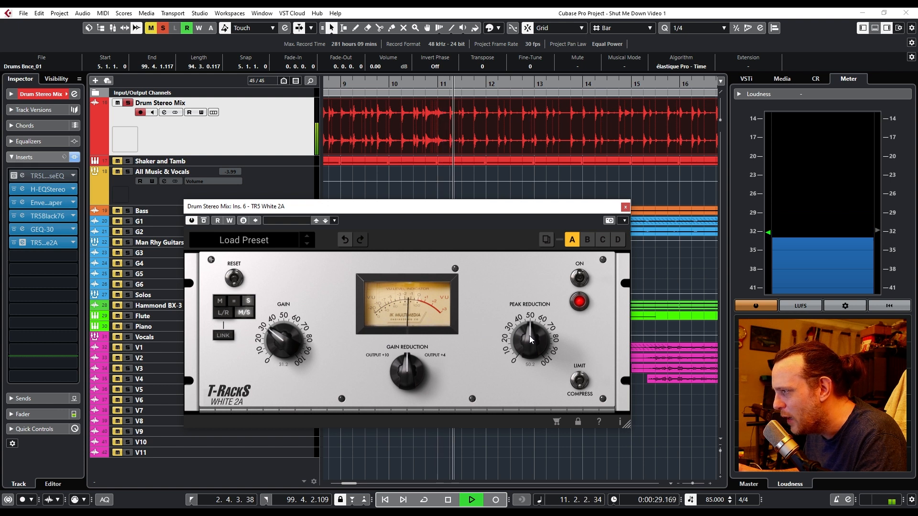
pyautogui.moveTo(530, 339); pyautogui.dragTo(530, 342)
pyautogui.scroll(1, 530, 345)
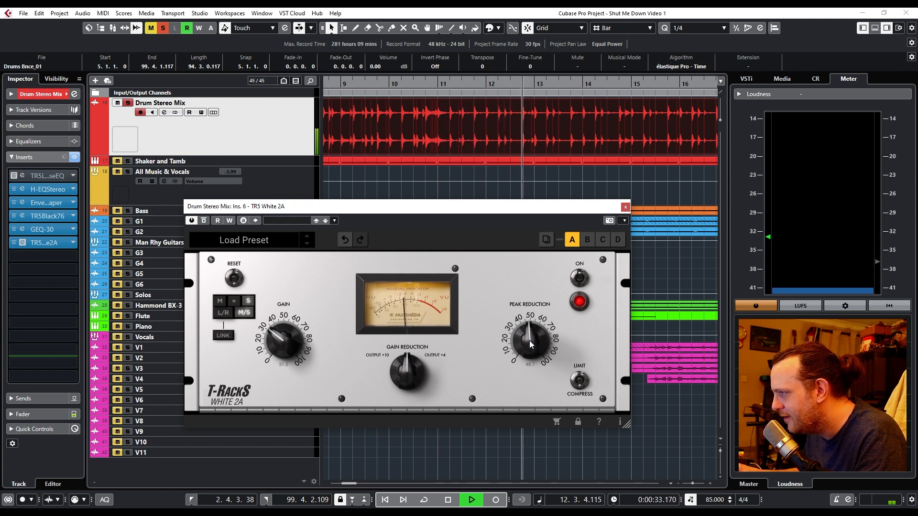
# On White 2A's mid channel, set gain to 30.2 and peak reduction to 36.0, comparing the compressor off and on.
pyautogui.click(219, 302)
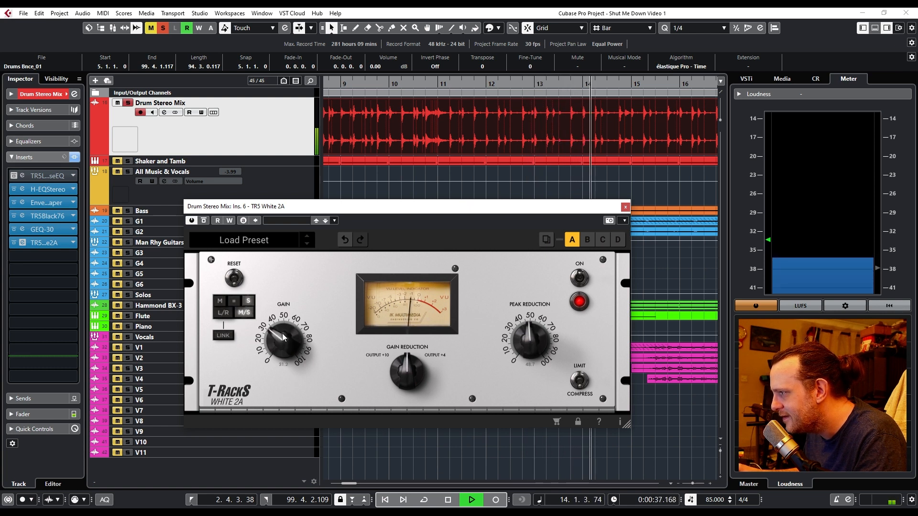
pyautogui.moveTo(277, 341); pyautogui.dragTo(283, 292)
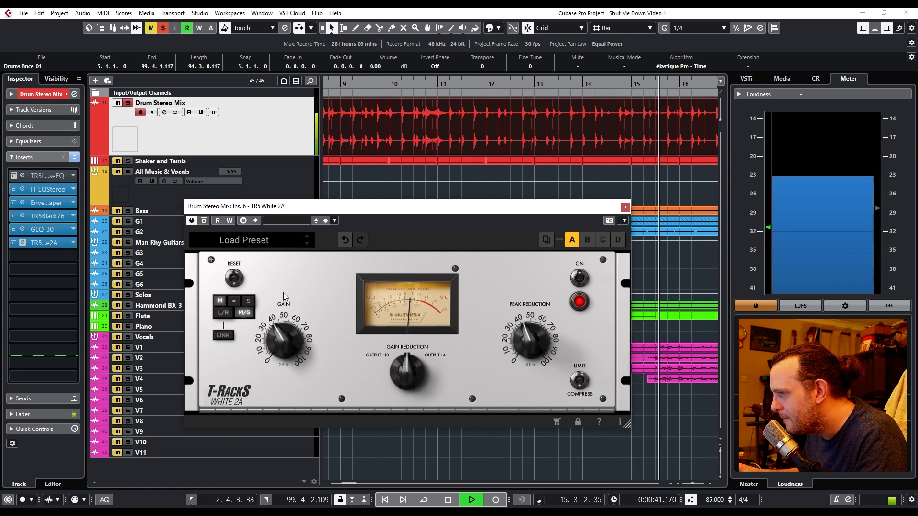
pyautogui.moveTo(283, 293)
pyautogui.mouseDown()
pyautogui.moveTo(283, 304)
pyautogui.moveTo(279, 297)
pyautogui.mouseUp()
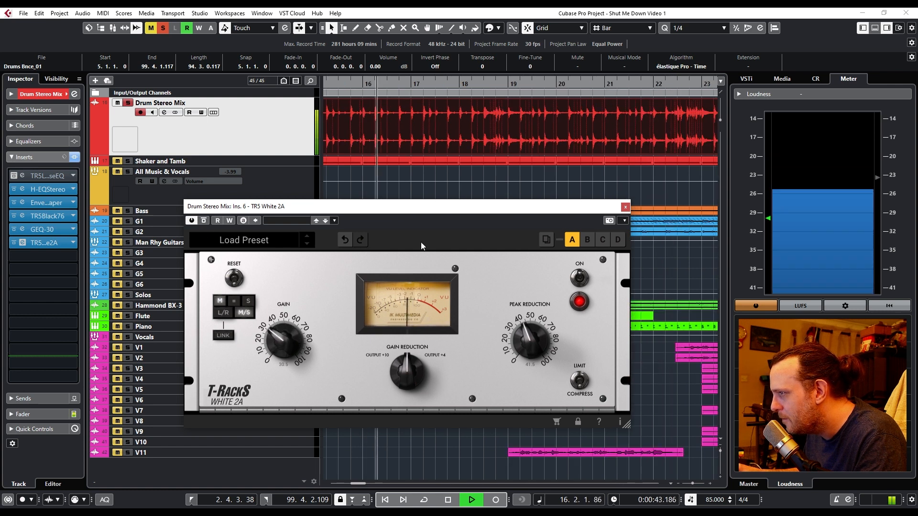
pyautogui.click(581, 280)
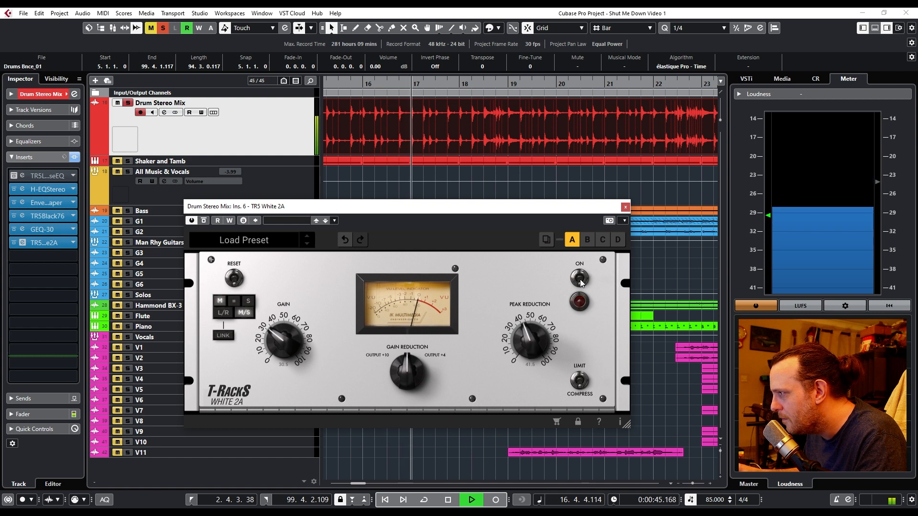
pyautogui.click(580, 279)
pyautogui.moveTo(278, 340); pyautogui.dragTo(277, 337)
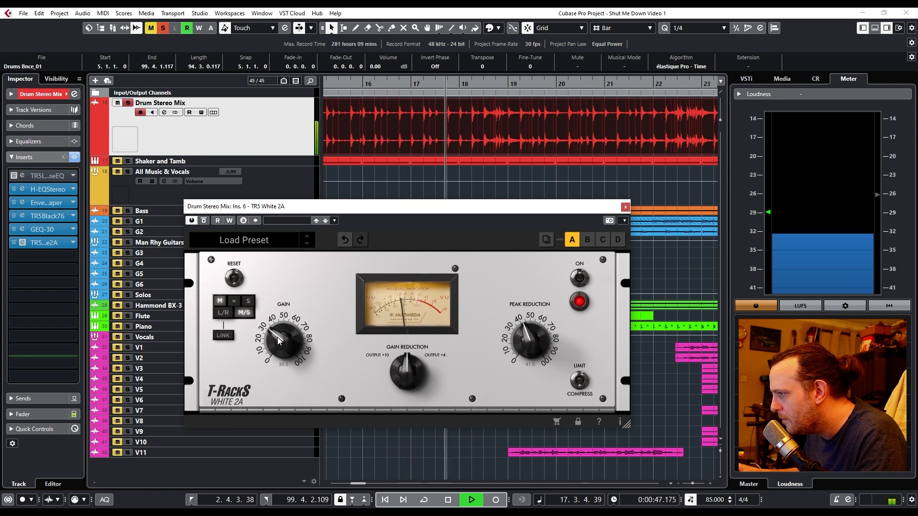
pyautogui.moveTo(526, 337); pyautogui.dragTo(526, 346)
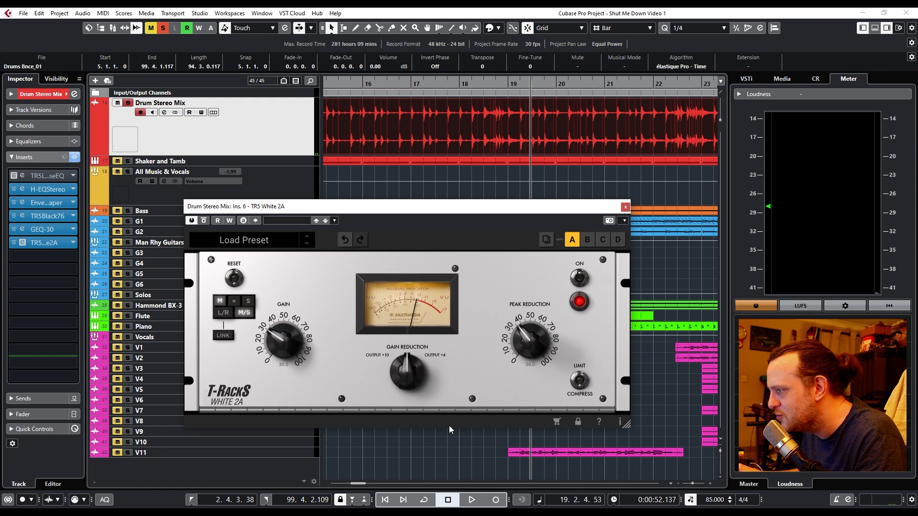
# Replay the drums from bar 6, refine the mid channel's peak reduction to 33.5 and check it against the compressor switched off.
pyautogui.moveTo(355, 484); pyautogui.dragTo(338, 484)
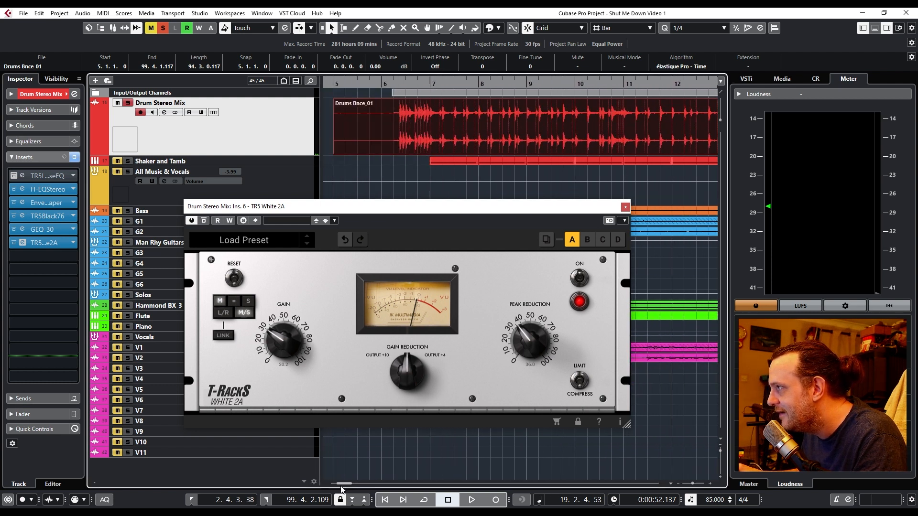
pyautogui.click(451, 84)
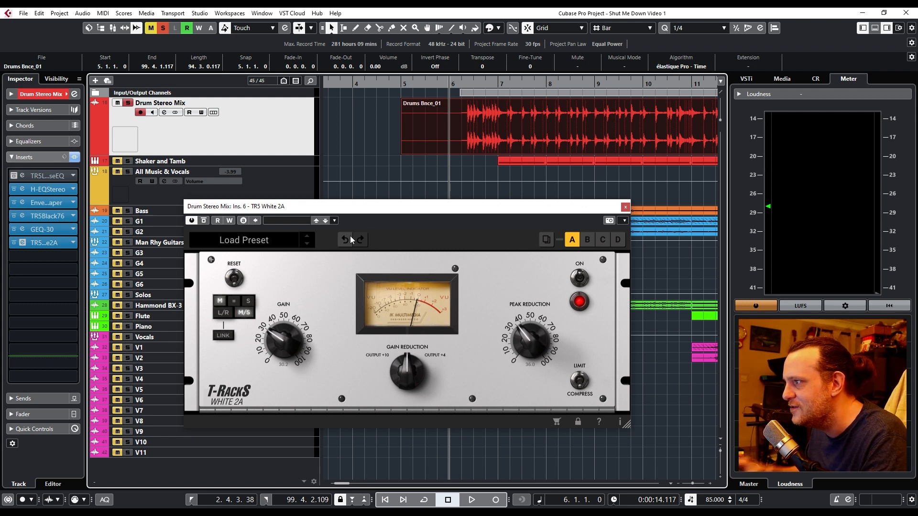
pyautogui.press('space')
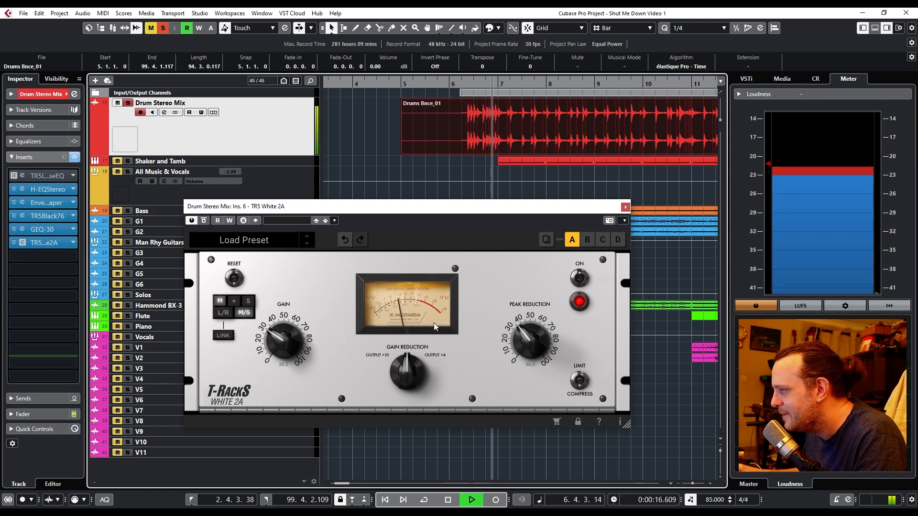
pyautogui.moveTo(530, 338); pyautogui.dragTo(530, 343)
pyautogui.press('space')
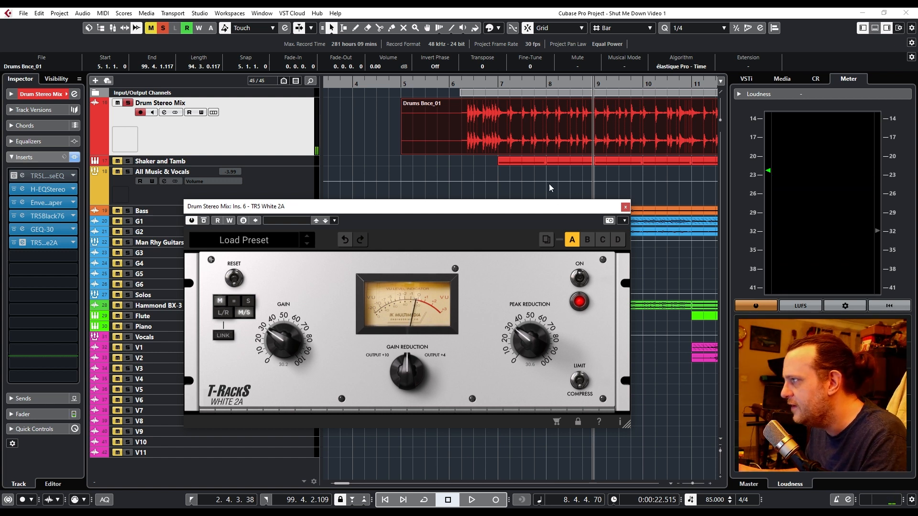
pyautogui.click(405, 83)
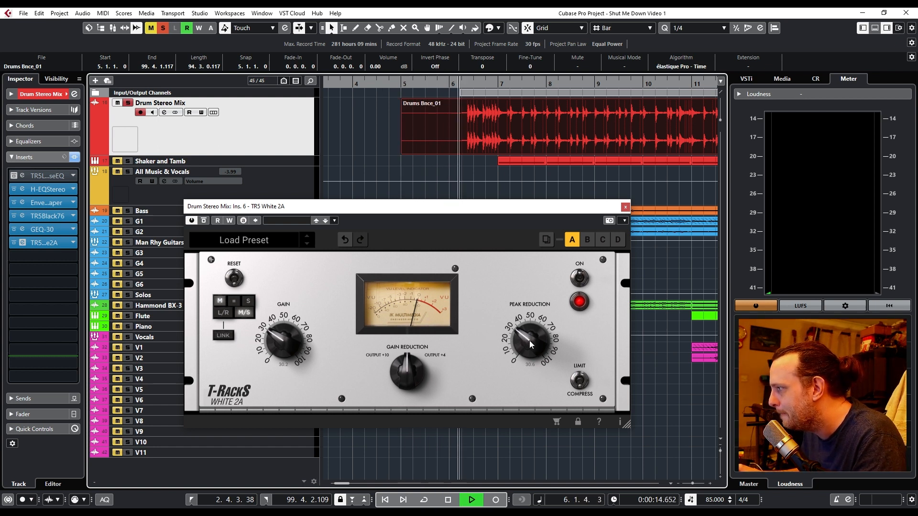
pyautogui.moveTo(529, 340)
pyautogui.mouseDown()
pyautogui.moveTo(527, 362)
pyautogui.moveTo(526, 343)
pyautogui.mouseUp()
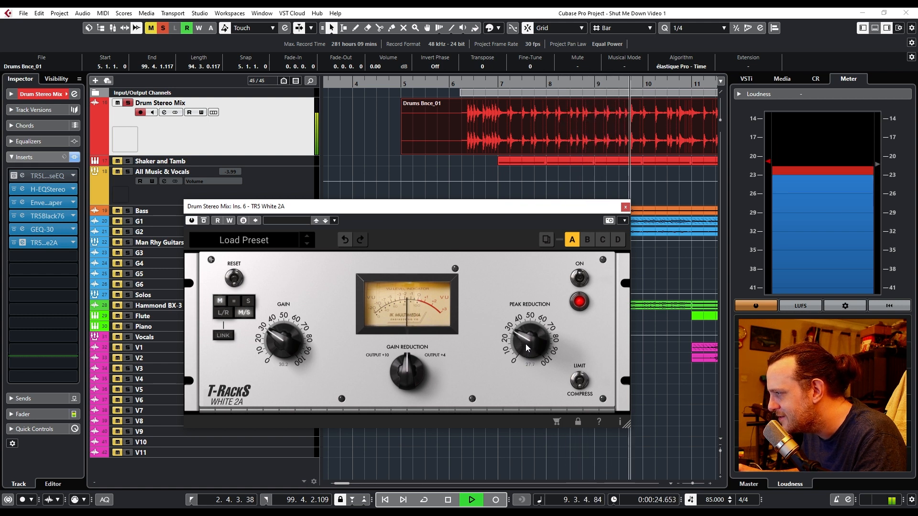
pyautogui.moveTo(526, 343); pyautogui.dragTo(523, 332)
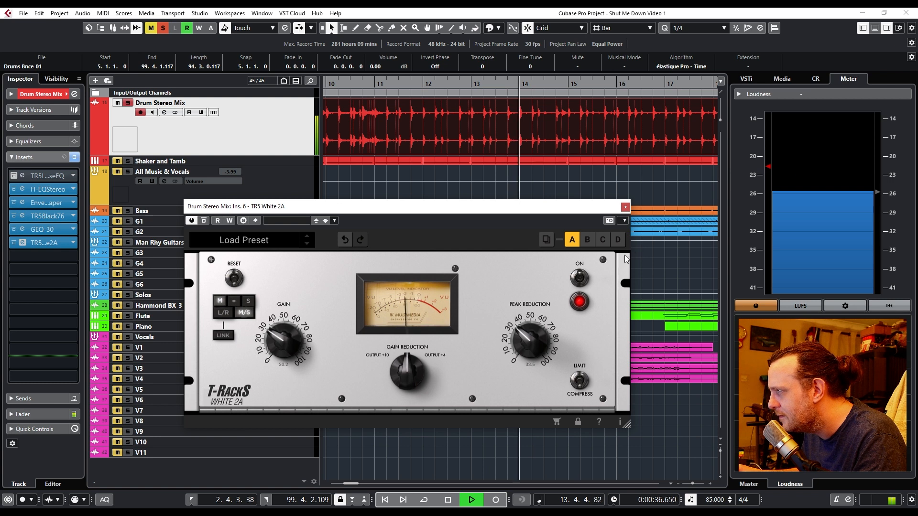
pyautogui.click(579, 277)
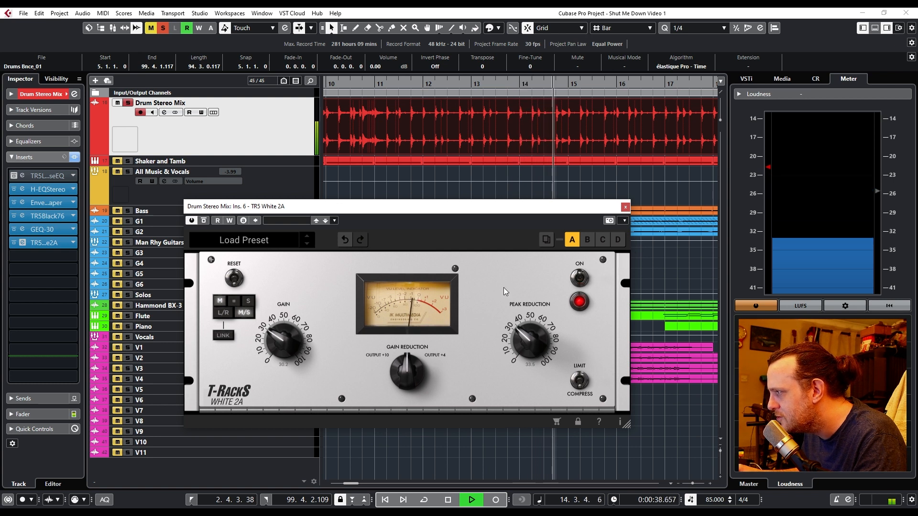
# Sweep the White 2A side channel's gain down and back up during playback, settling at about 32.
pyautogui.moveTo(278, 340); pyautogui.dragTo(274, 298)
pyautogui.click(248, 302)
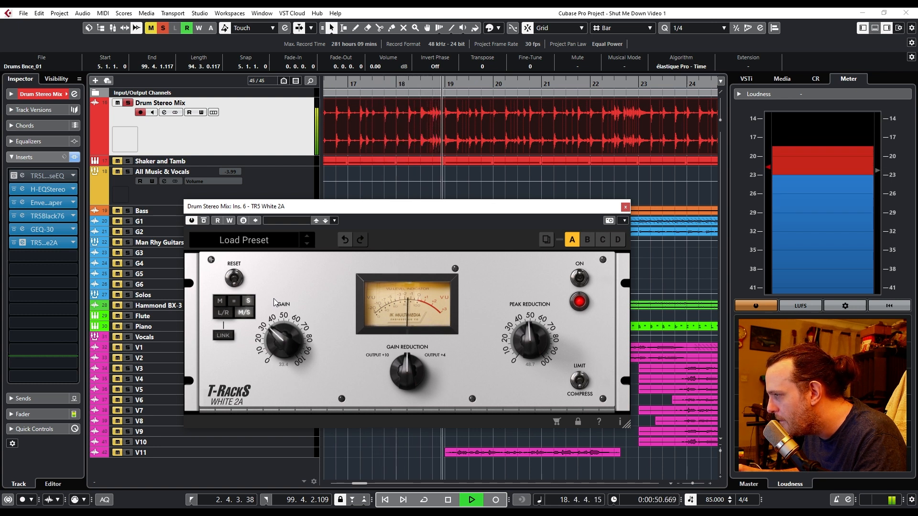
pyautogui.moveTo(274, 299); pyautogui.dragTo(274, 302)
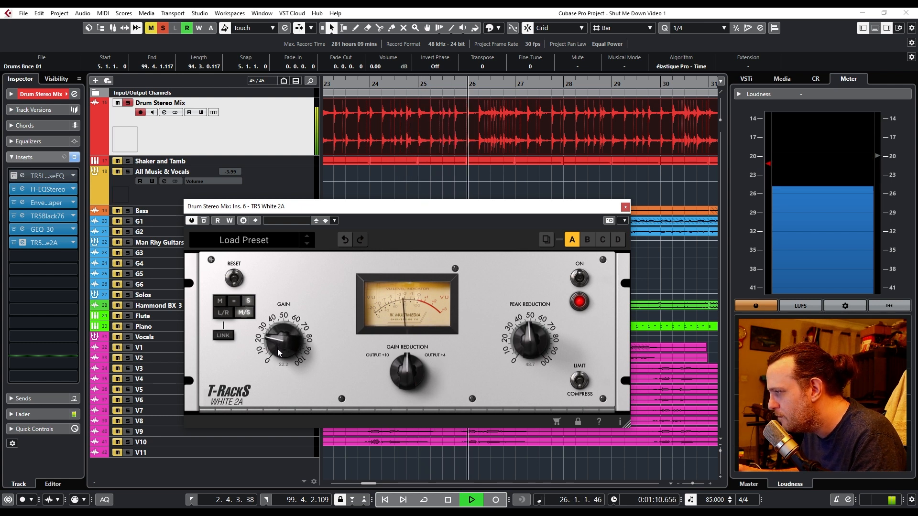
pyautogui.moveTo(278, 345); pyautogui.dragTo(278, 337)
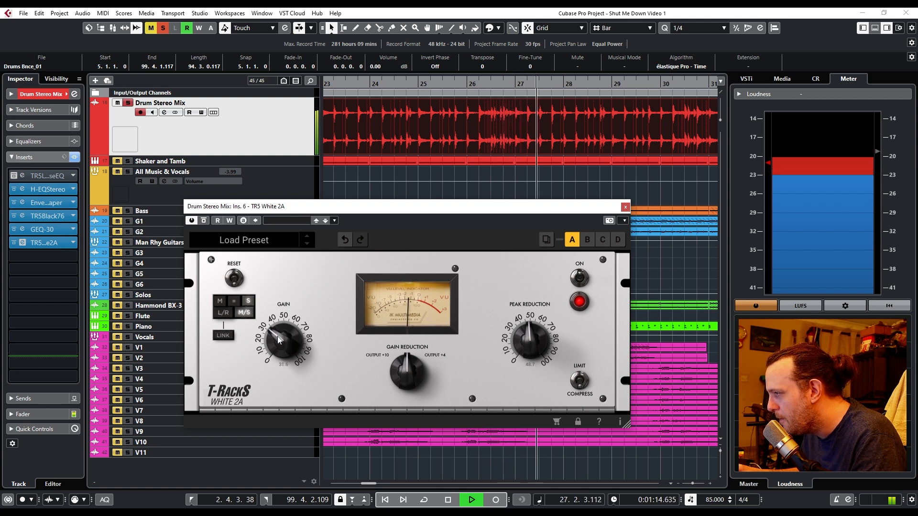
# In H-EQ, lower the mid channel's low-pass frequency to about 8.4 kHz and raise the side channel's high-frequency band.
pyautogui.click(51, 188)
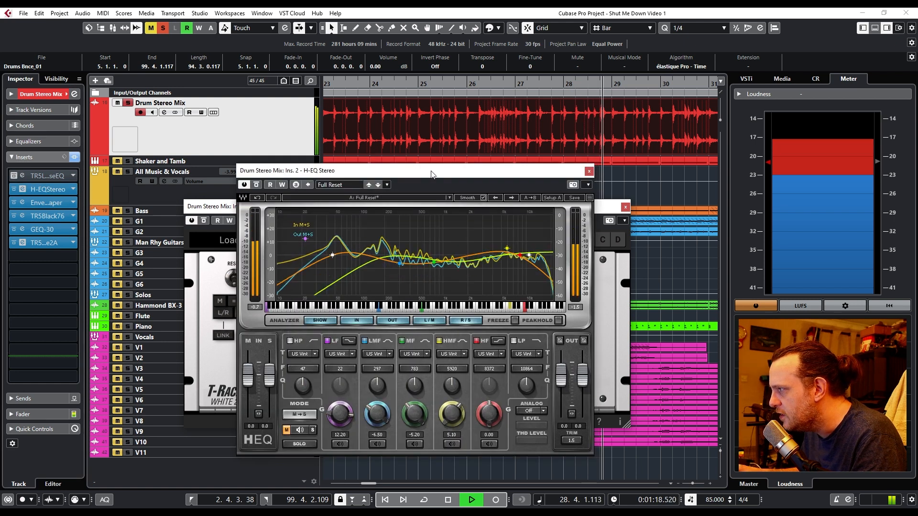
pyautogui.moveTo(409, 171); pyautogui.dragTo(419, 166)
pyautogui.click(296, 426)
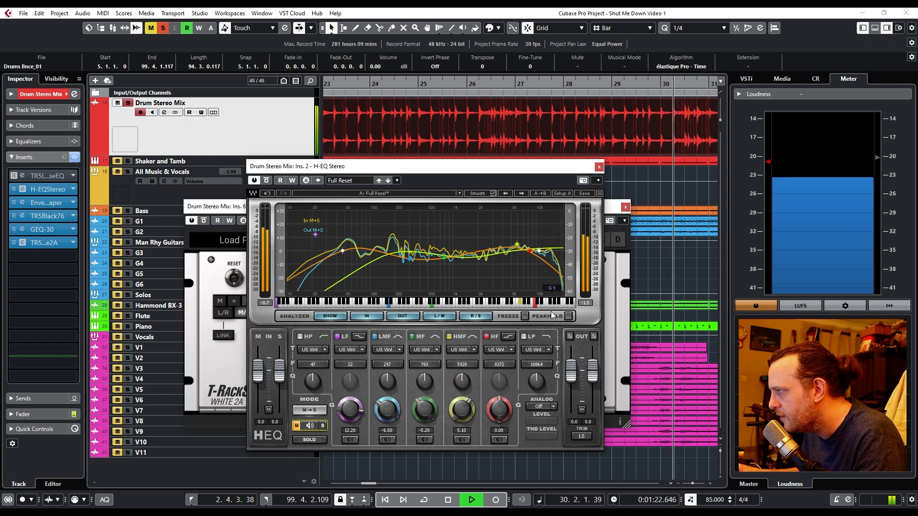
pyautogui.moveTo(541, 367)
pyautogui.mouseDown()
pyautogui.moveTo(521, 367)
pyautogui.moveTo(532, 367)
pyautogui.mouseUp()
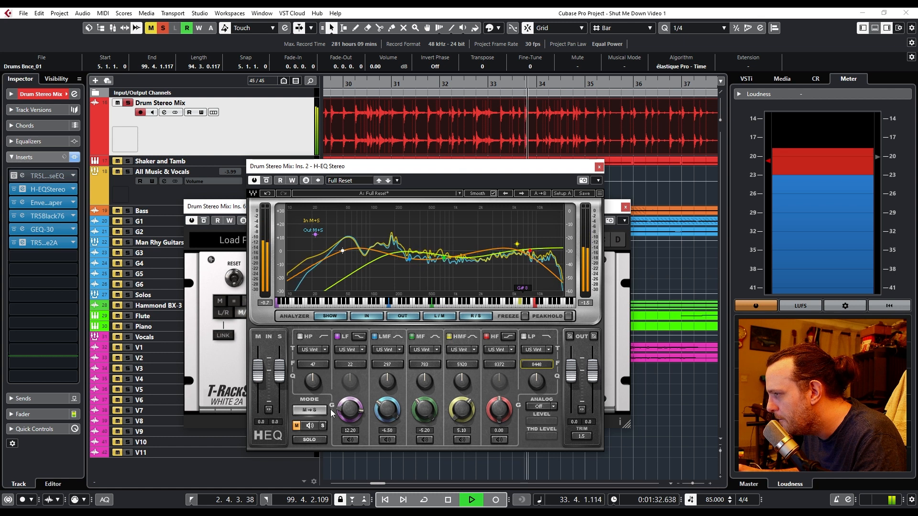
pyautogui.click(324, 426)
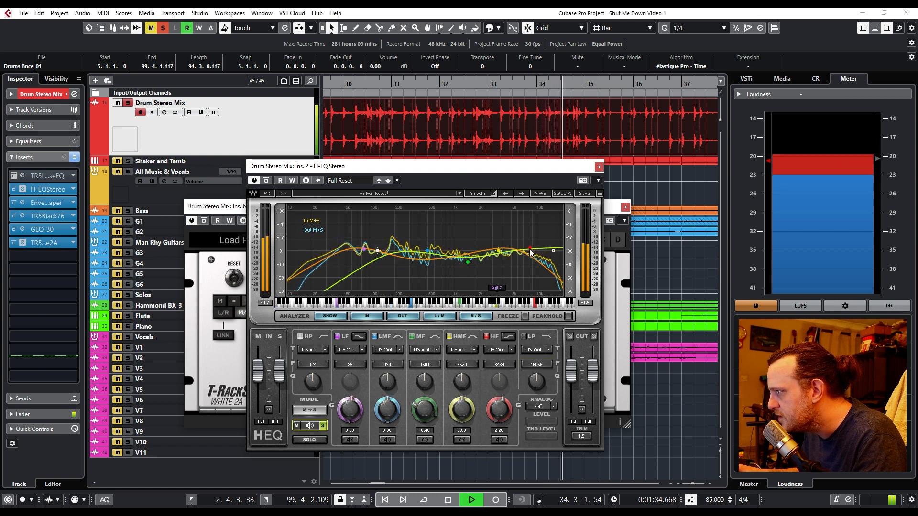
pyautogui.moveTo(530, 249); pyautogui.dragTo(530, 242)
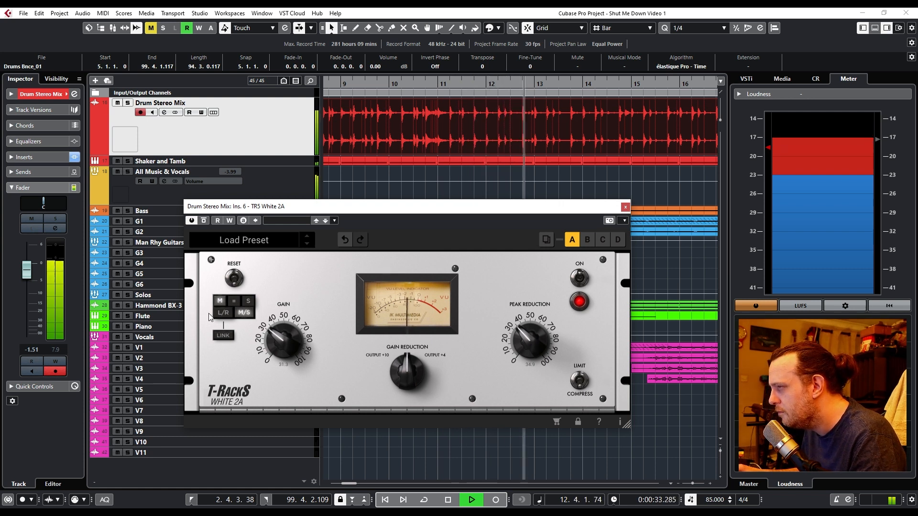
# With the full mix playing, fine-tune White 2A's side channel gain and set its peak reduction to about 30.5.
pyautogui.click(249, 301)
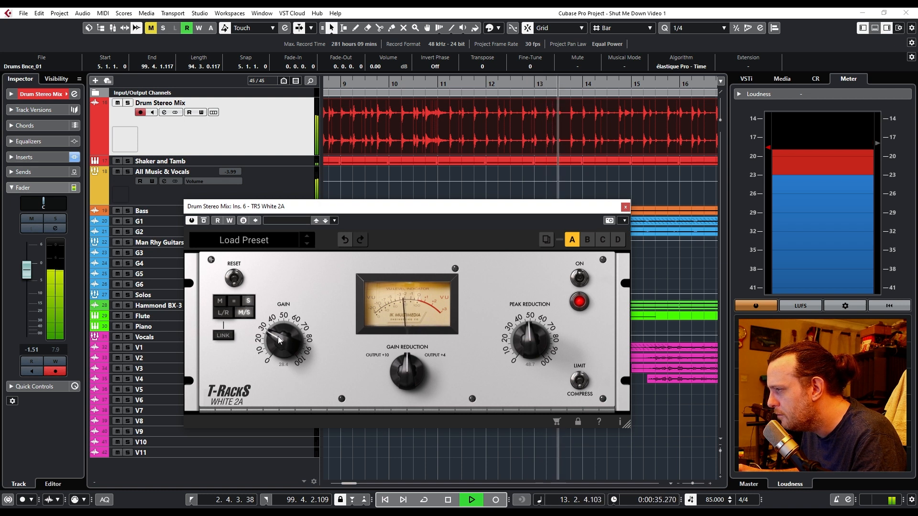
pyautogui.moveTo(278, 338); pyautogui.dragTo(278, 341)
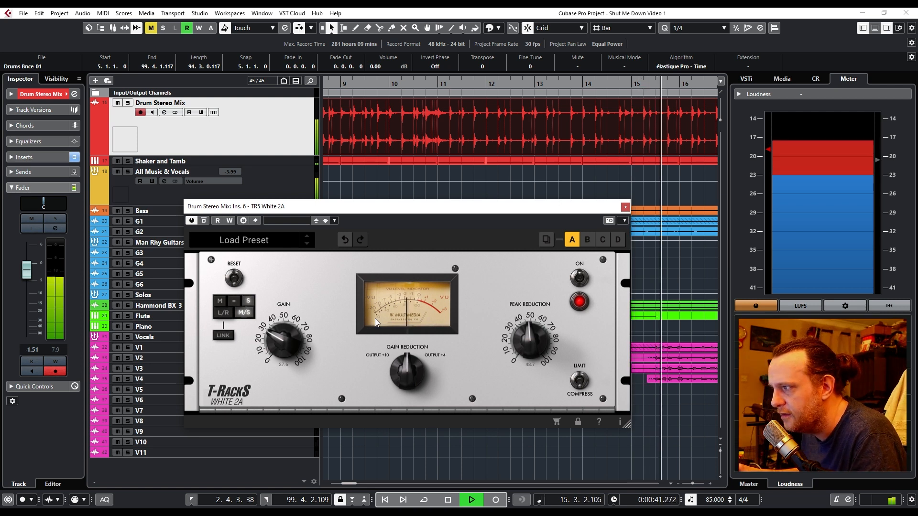
pyautogui.moveTo(529, 346)
pyautogui.mouseDown()
pyautogui.moveTo(529, 314)
pyautogui.moveTo(529, 345)
pyautogui.mouseUp()
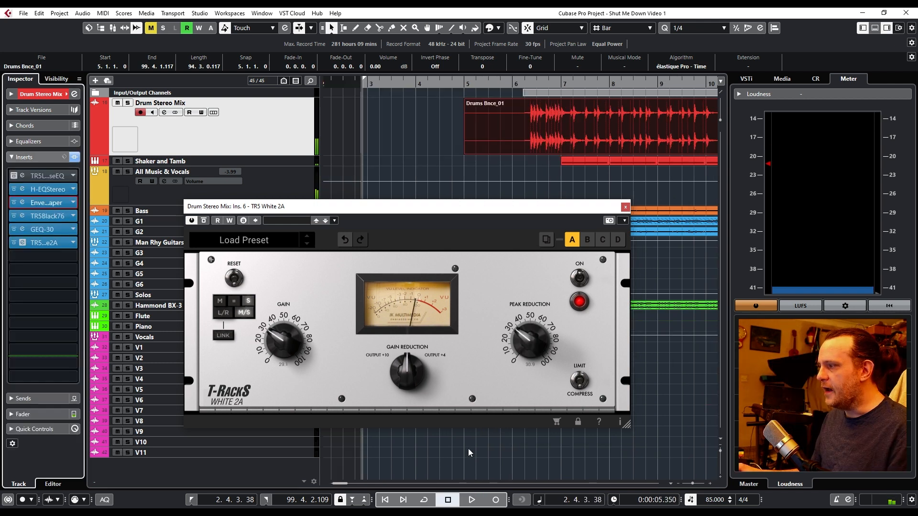
# Play the mix from bar 5 and try the Drum Stereo Mix fader at -2.00, returning it to -1.51.
pyautogui.moveTo(413, 211); pyautogui.dragTo(396, 227)
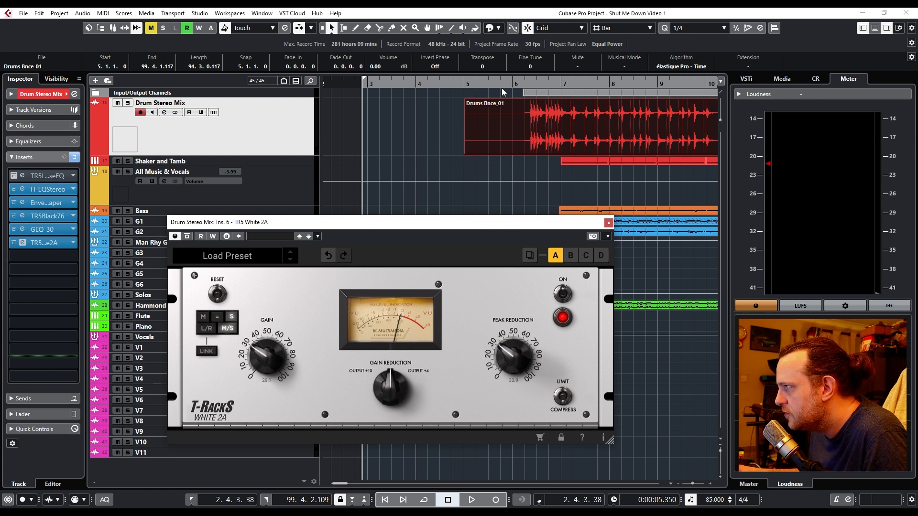
pyautogui.click(473, 85)
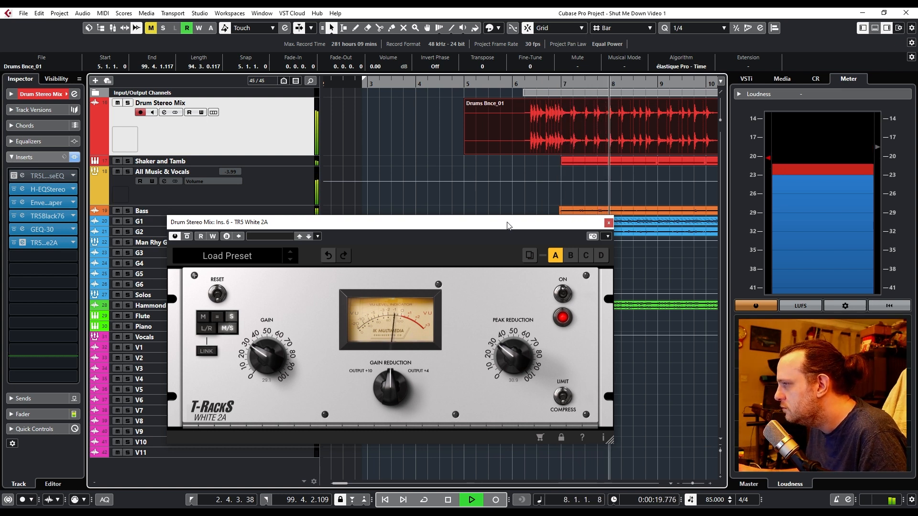
pyautogui.click(48, 414)
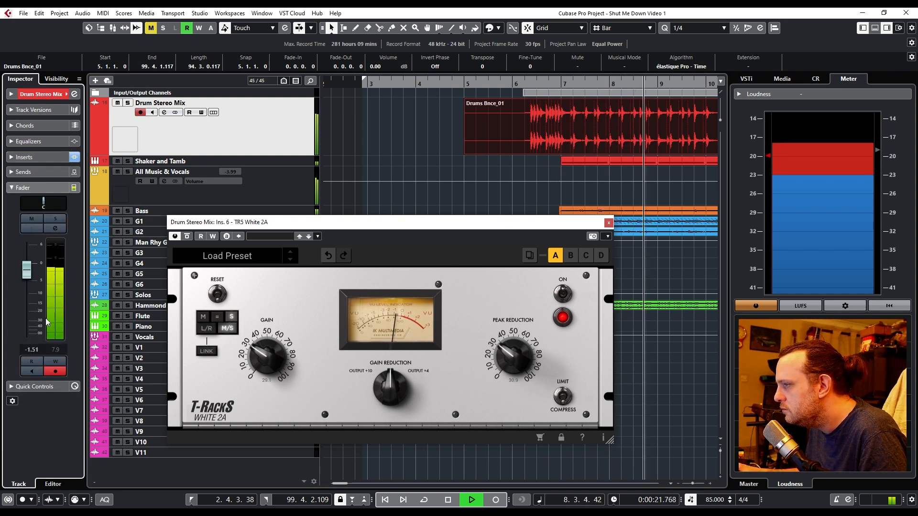
pyautogui.scroll(-1, 32, 299)
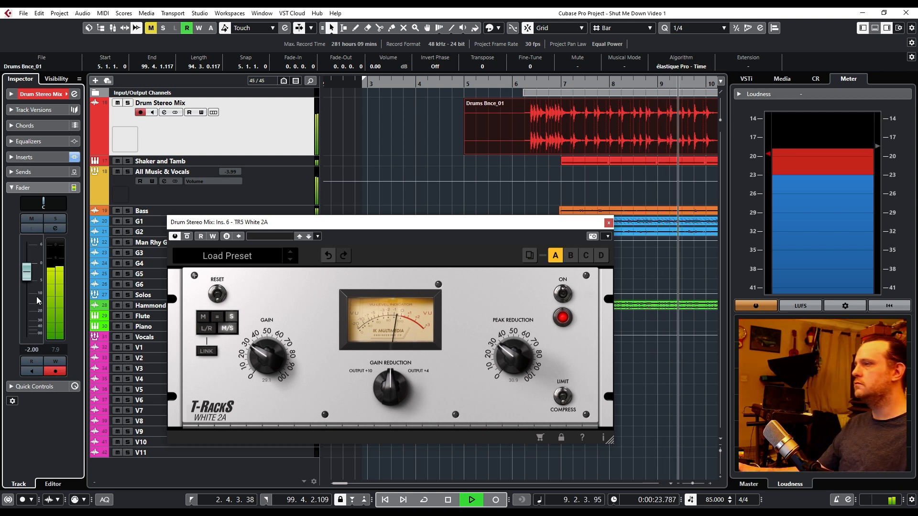
pyautogui.scroll(1, 37, 296)
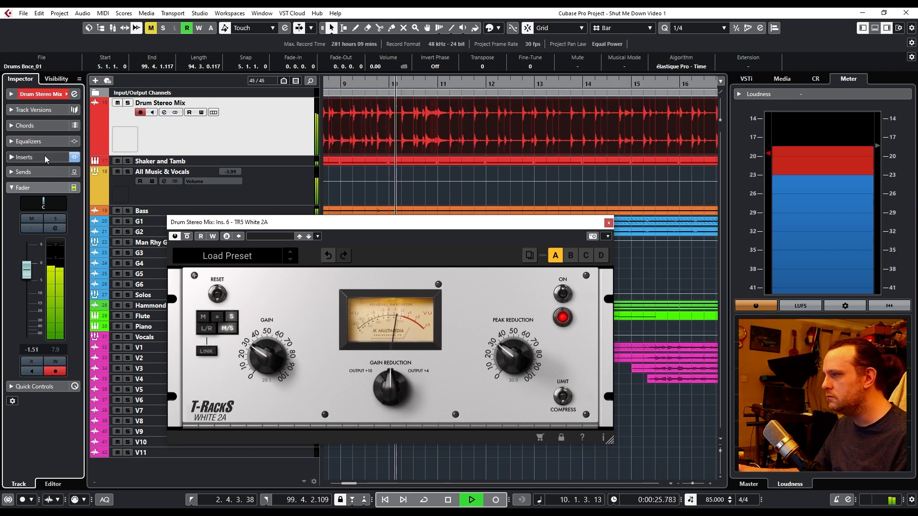
pyautogui.click(45, 157)
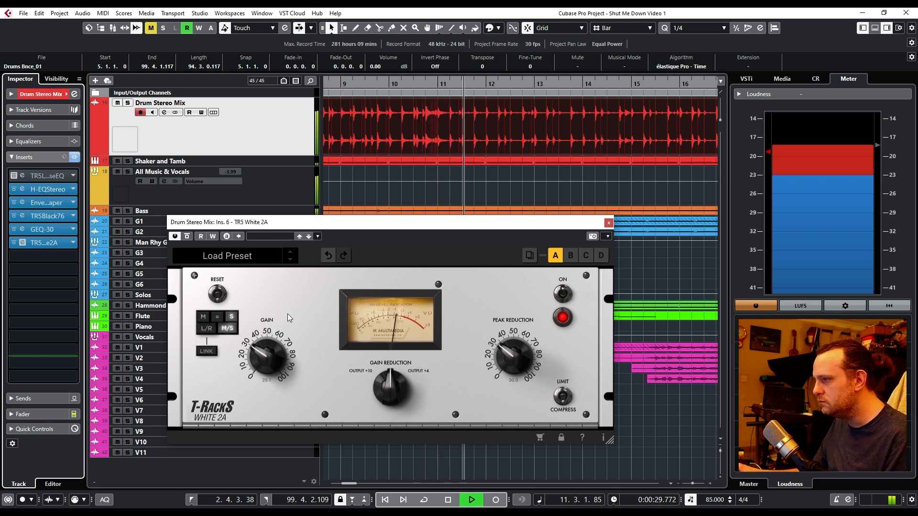
# In GEQ-30, raise the 1 kHz, 1.25 kHz and 1.6 kHz bands while listening to the full mix.
pyautogui.click(48, 230)
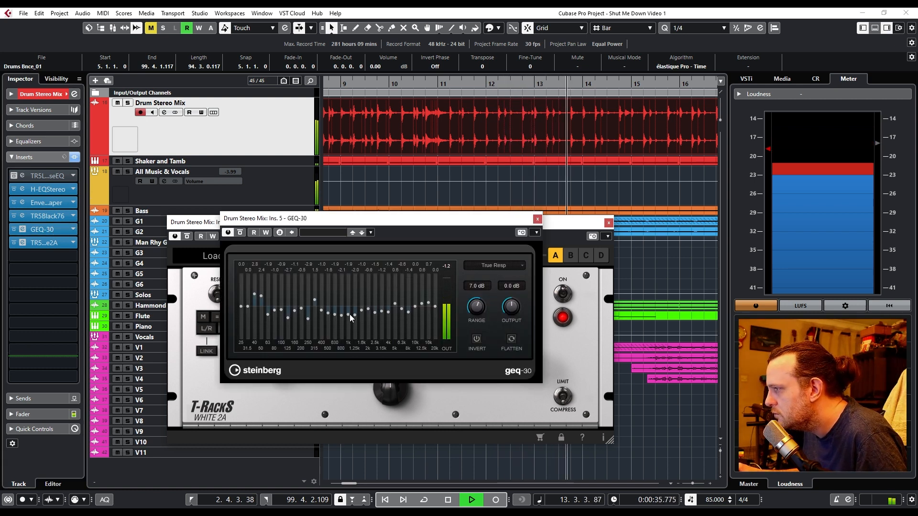
pyautogui.moveTo(354, 314)
pyautogui.mouseDown()
pyautogui.moveTo(355, 302)
pyautogui.moveTo(349, 312)
pyautogui.mouseUp()
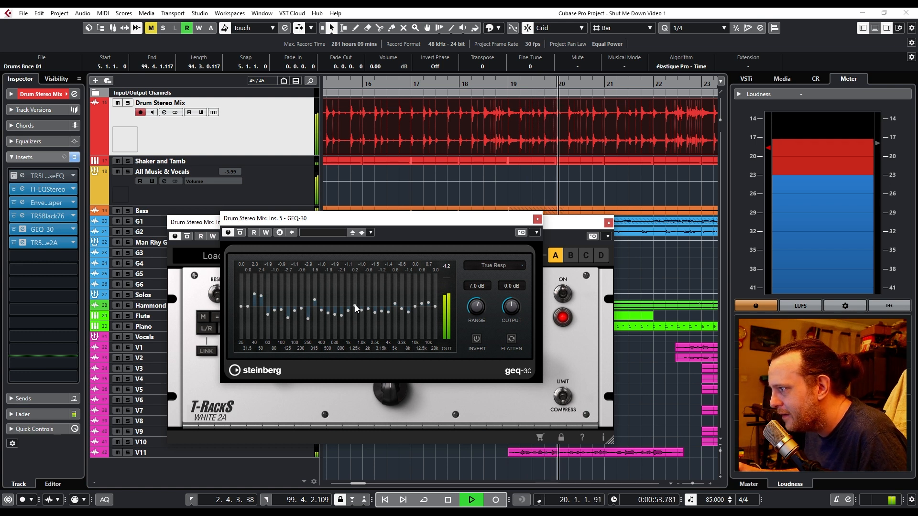
pyautogui.moveTo(355, 305); pyautogui.dragTo(348, 311)
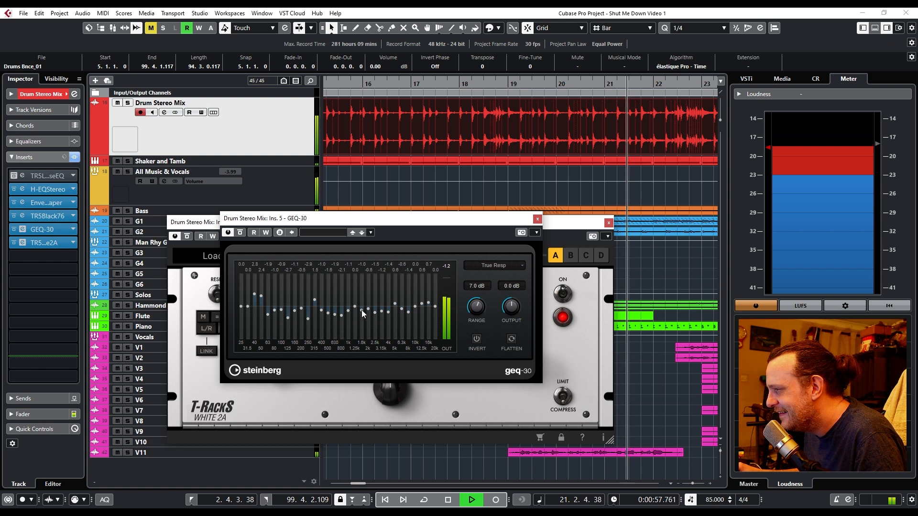
pyautogui.moveTo(361, 310)
pyautogui.mouseDown()
pyautogui.moveTo(363, 289)
pyautogui.moveTo(362, 311)
pyautogui.moveTo(363, 300)
pyautogui.mouseUp()
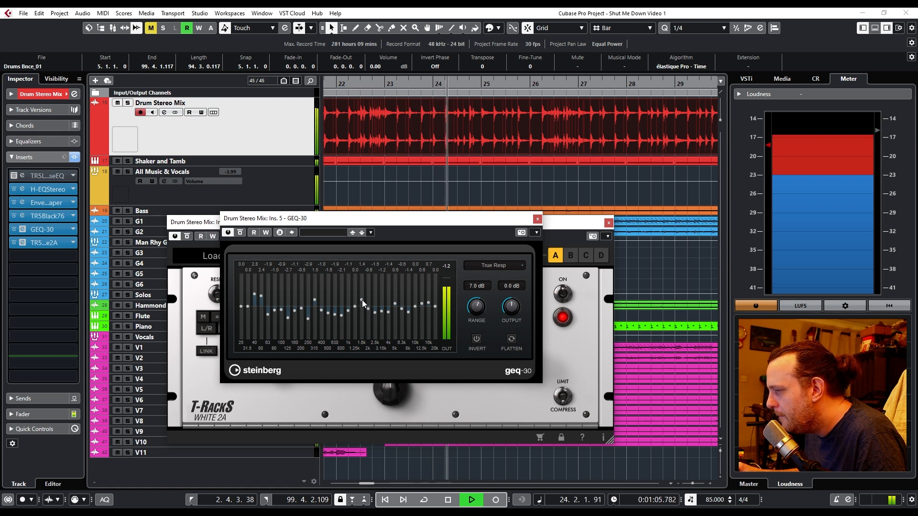
pyautogui.moveTo(363, 300); pyautogui.dragTo(363, 308)
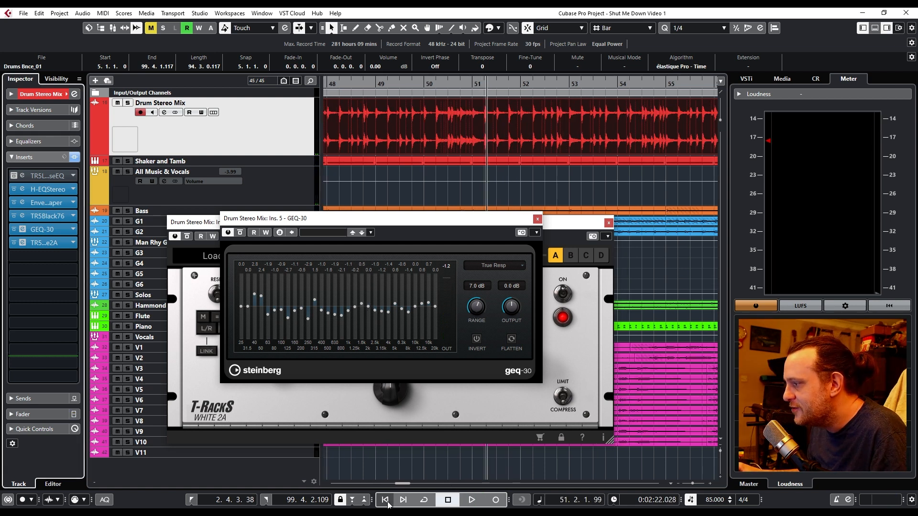
# Solo Drum Stereo Mix from bar 6 and compare its sound with all inserts bypassed and active, stopping playback at the end.
pyautogui.click(386, 500)
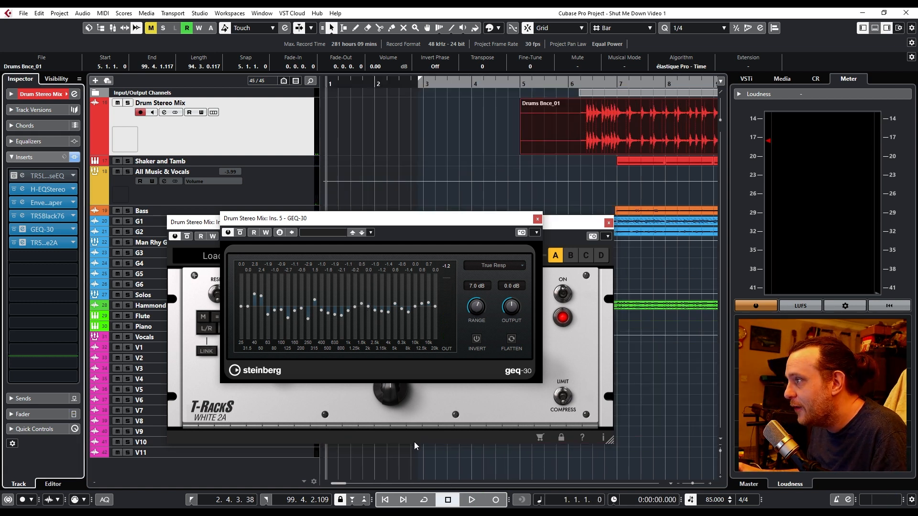
pyautogui.click(559, 84)
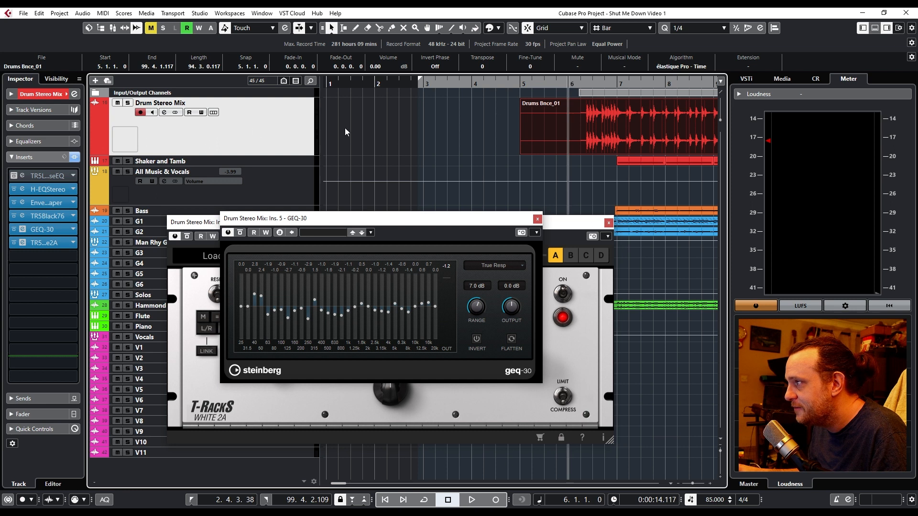
pyautogui.click(127, 103)
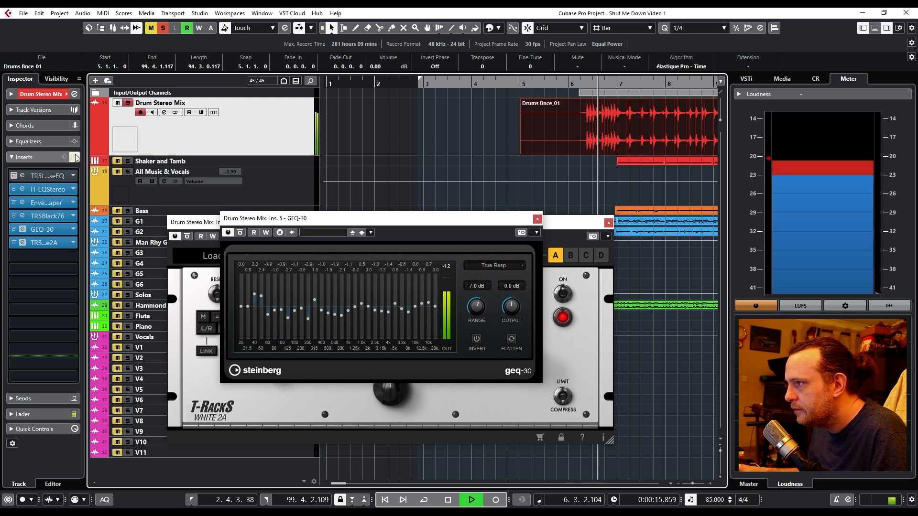
pyautogui.click(76, 157)
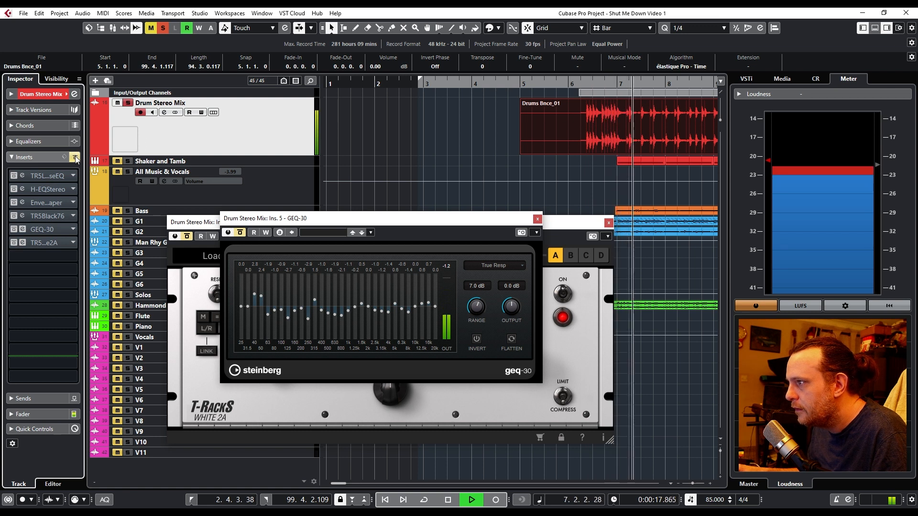
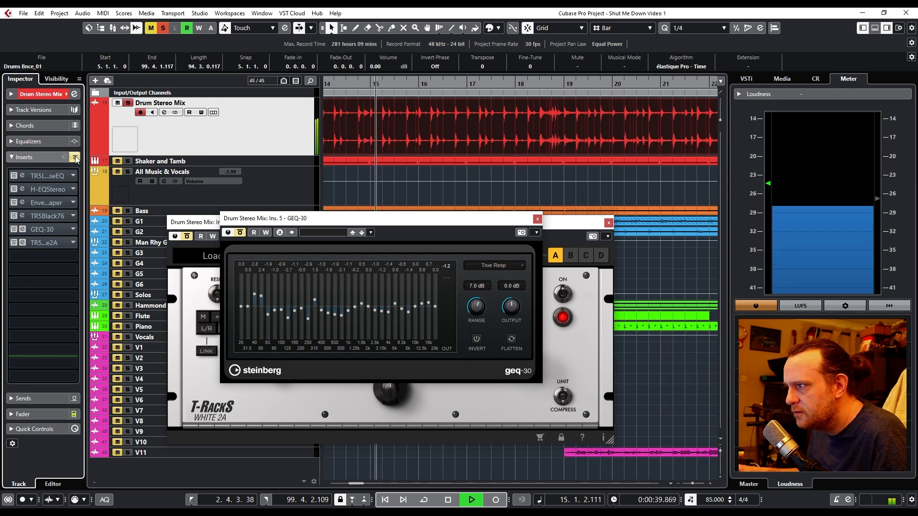
pyautogui.click(76, 158)
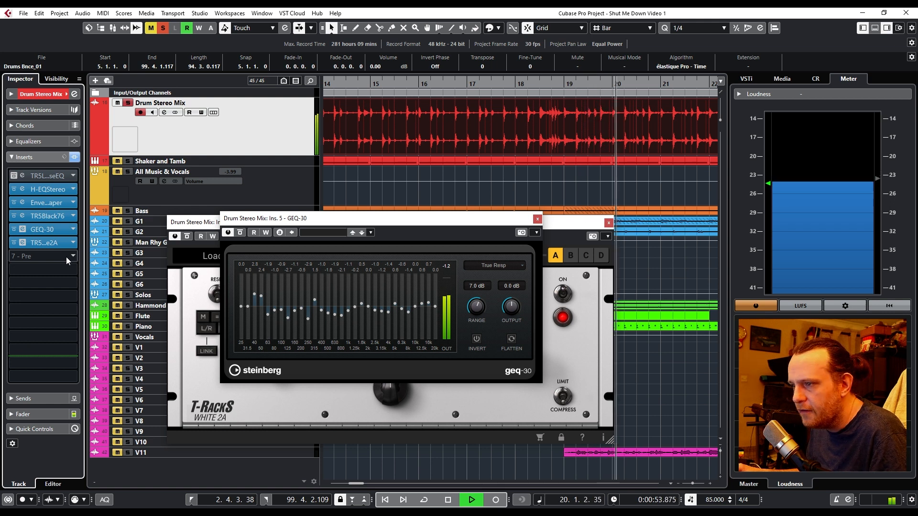
pyautogui.press('space')
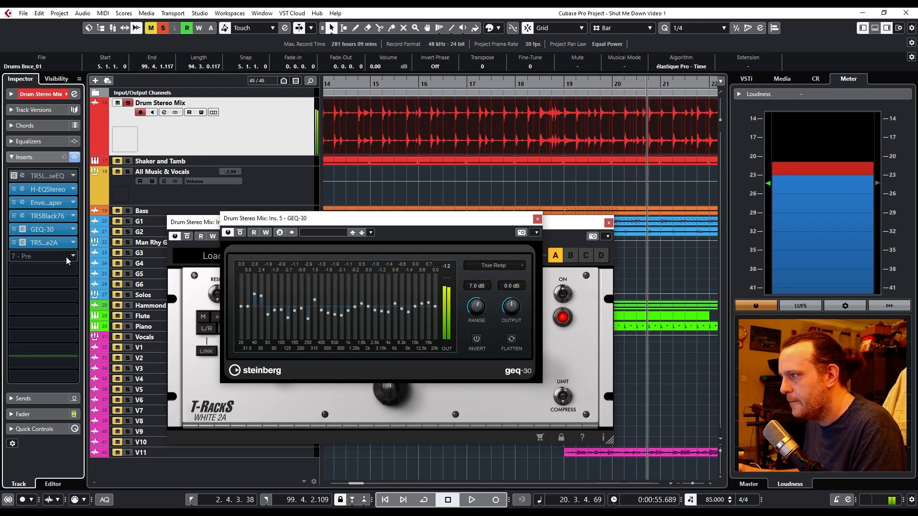
# Return the playhead to bar 6 and load TR5 Saturator X in insert slot 7 of Drum Stereo Mix.
pyautogui.click(385, 500)
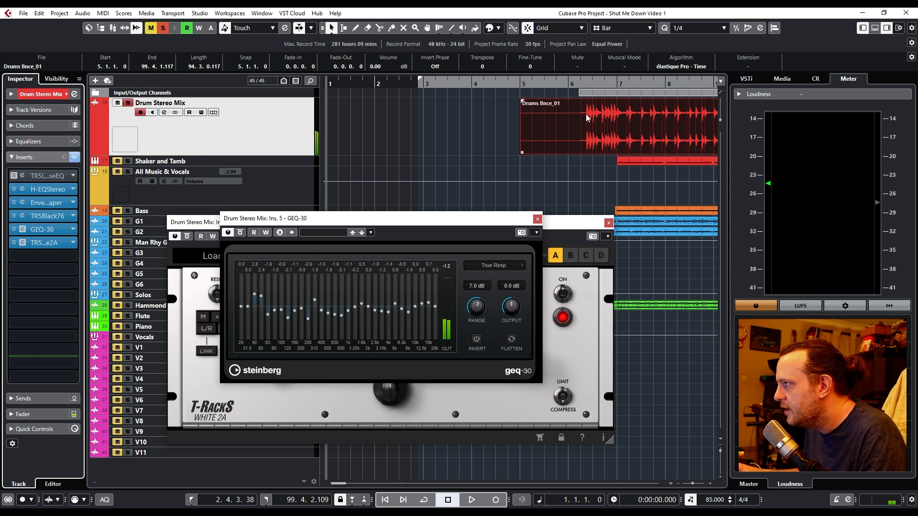
pyautogui.click(569, 84)
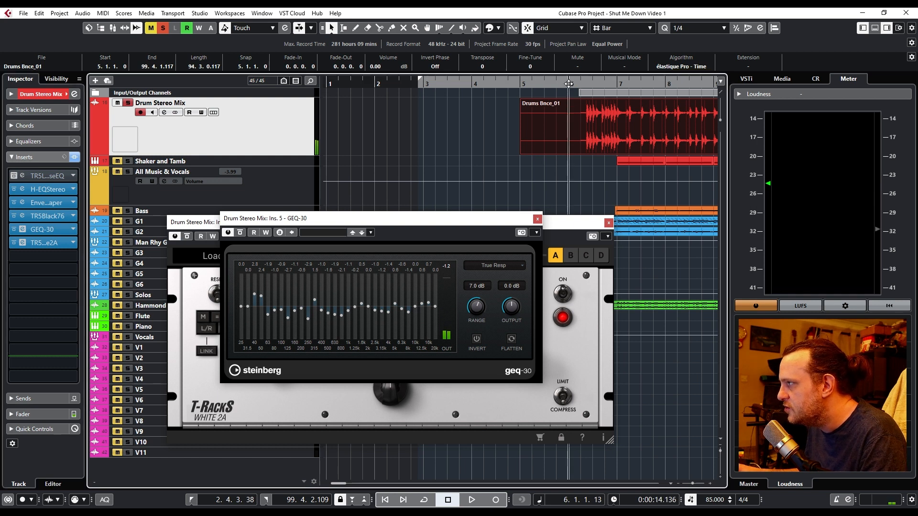
pyautogui.click(59, 258)
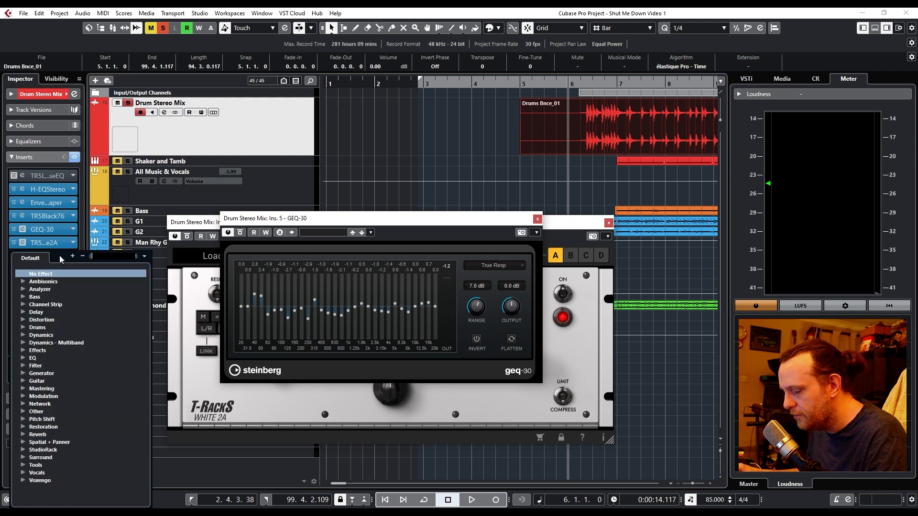
pyautogui.write('sat')
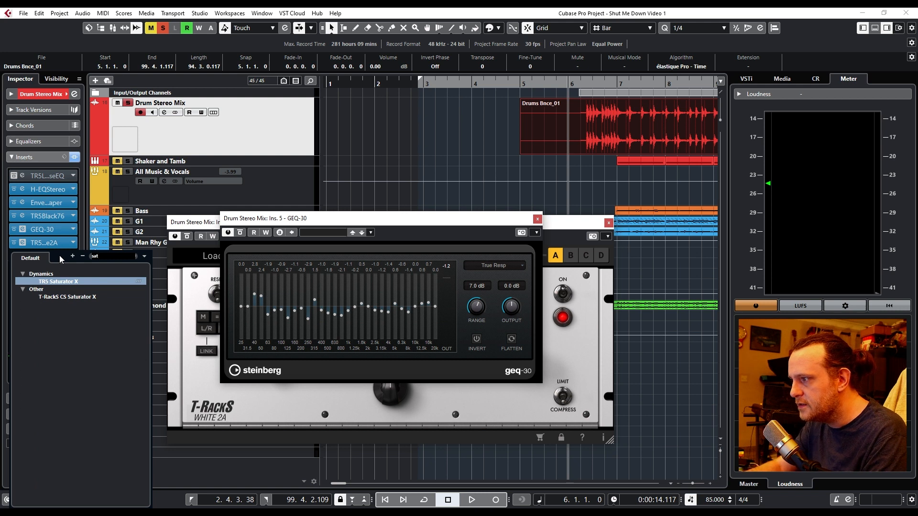
pyautogui.click(59, 281)
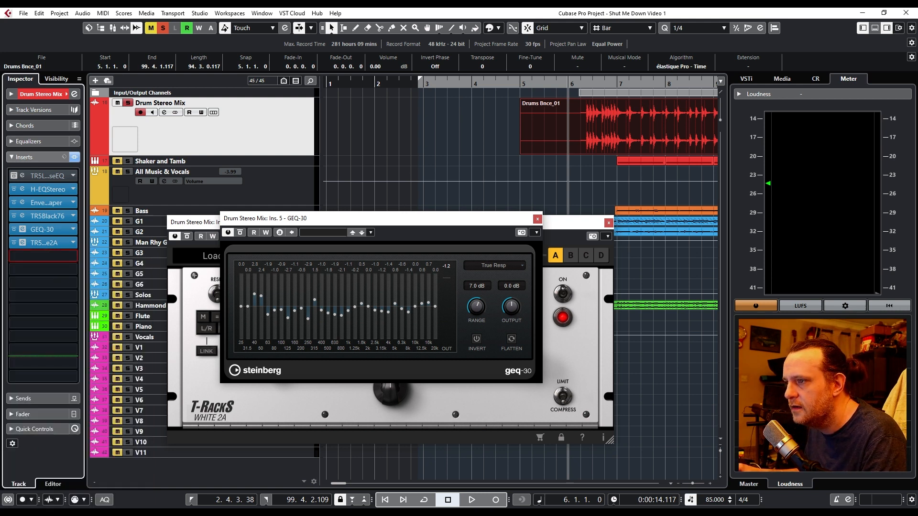
pyautogui.moveTo(497, 123); pyautogui.dragTo(439, 189)
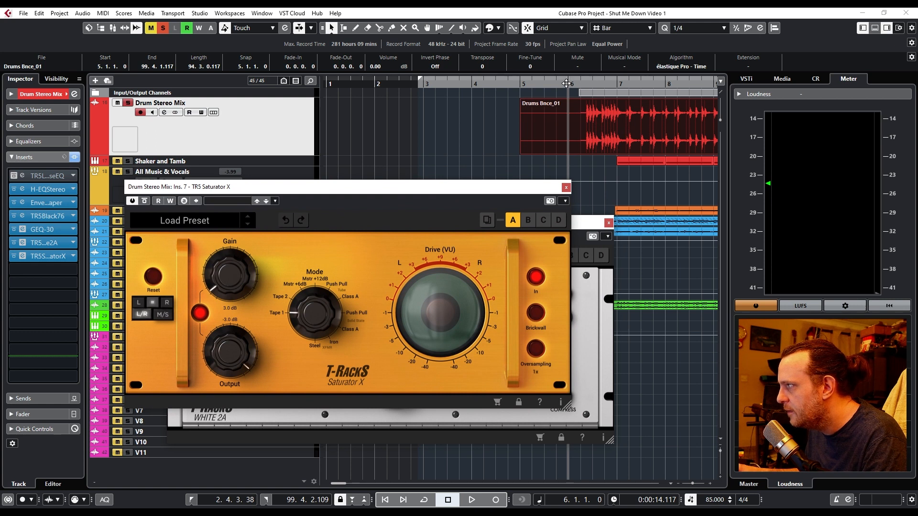
# While playing the drums, set Saturator X to Tape 2 with gain and output at 0.0 dB, and switch it to mid/side.
pyautogui.press('space')
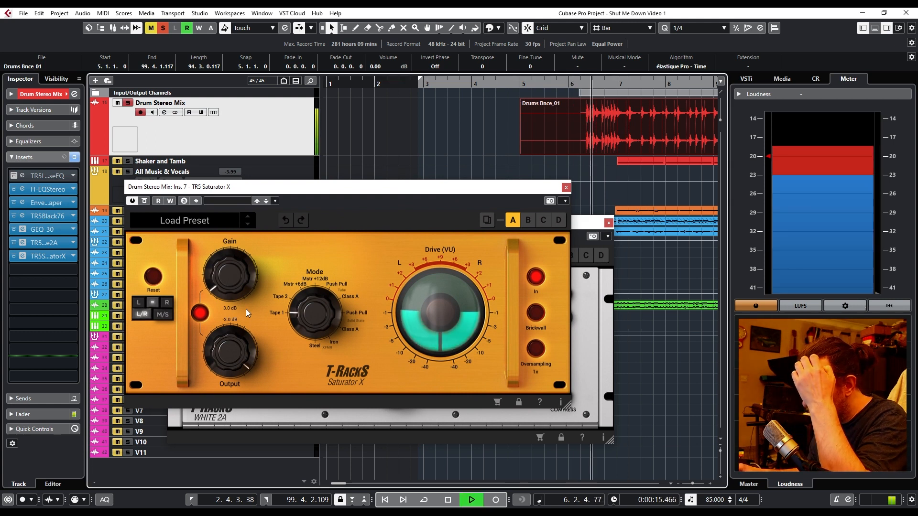
pyautogui.moveTo(309, 311); pyautogui.dragTo(310, 297)
pyautogui.moveTo(243, 282)
pyautogui.mouseDown()
pyautogui.moveTo(232, 257)
pyautogui.moveTo(234, 194)
pyautogui.moveTo(233, 291)
pyautogui.mouseUp()
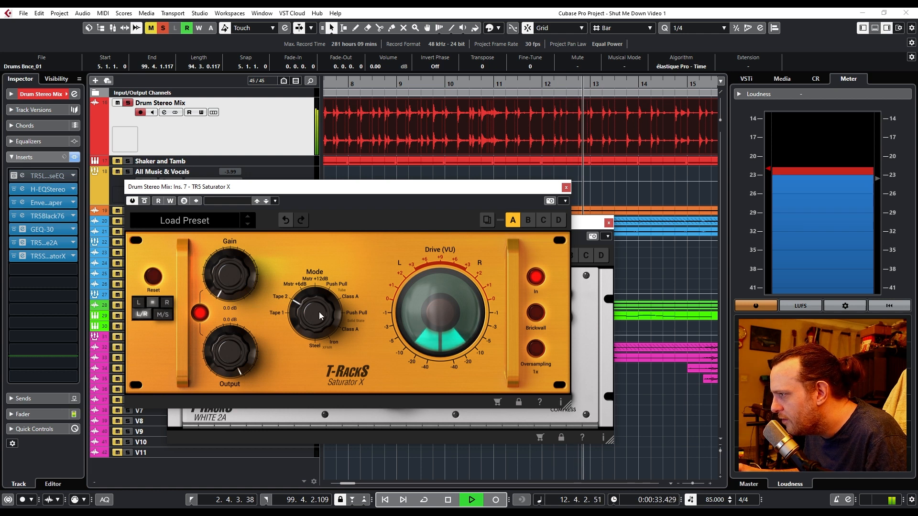
pyautogui.click(165, 316)
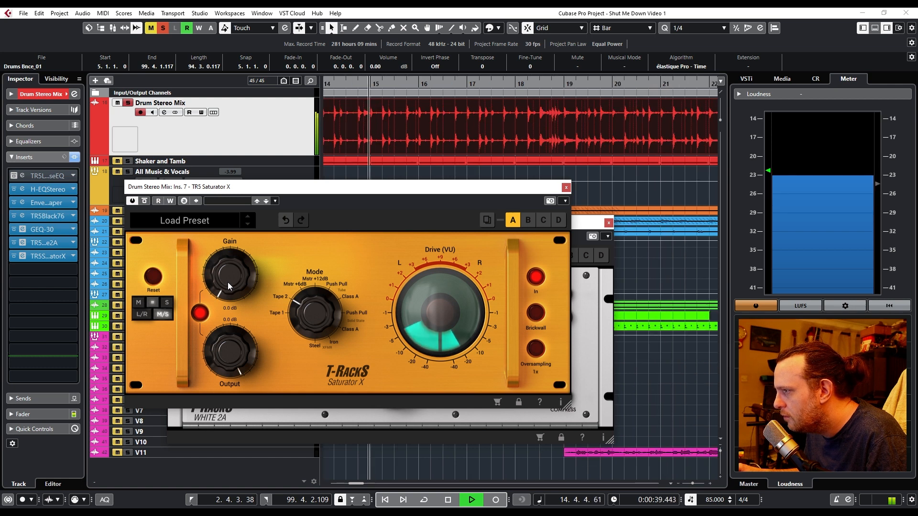
# Fine-tune Saturator X's gain, set its oversampling to 4x with playback stopped, and return the playhead to bar 6.
pyautogui.moveTo(228, 282); pyautogui.dragTo(229, 290)
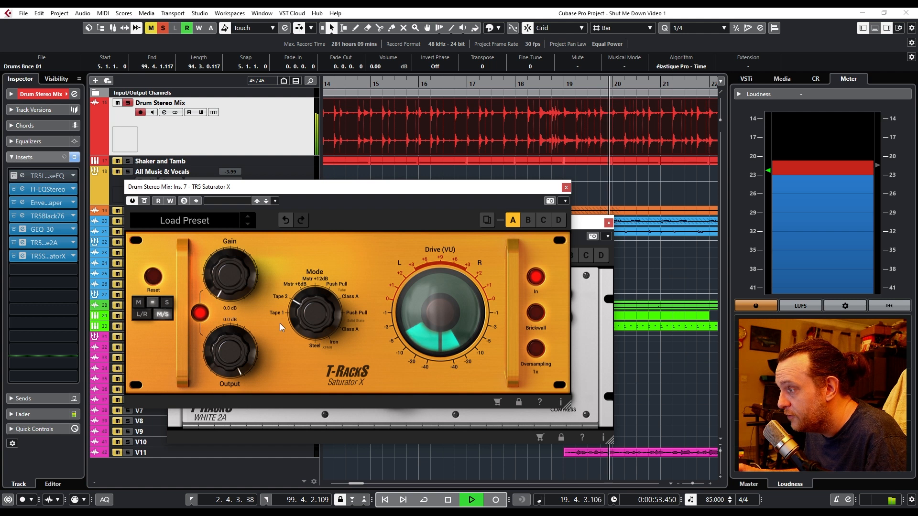
pyautogui.press('space')
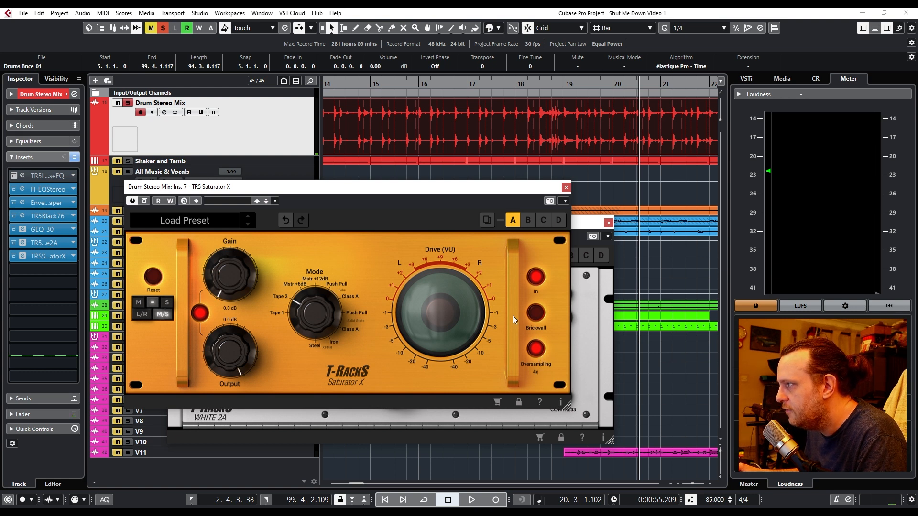
pyautogui.moveTo(390, 82); pyautogui.dragTo(553, 84)
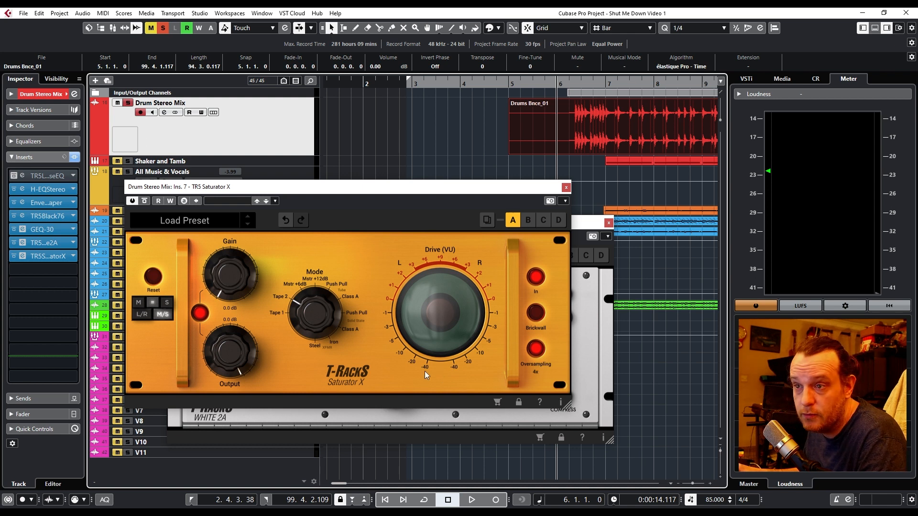
# Play the drums from bar 6, check Saturator X's side and linked channel views, and compare its processing off and on.
pyautogui.press('space')
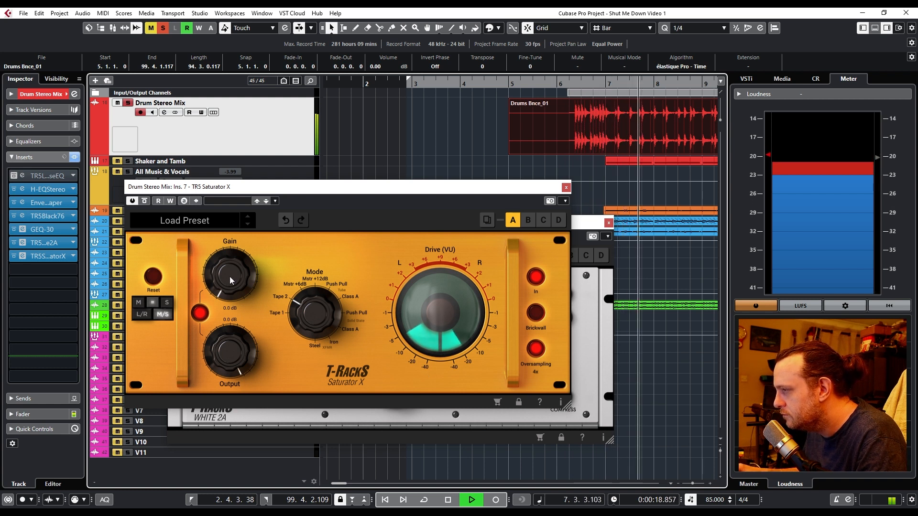
pyautogui.click(167, 302)
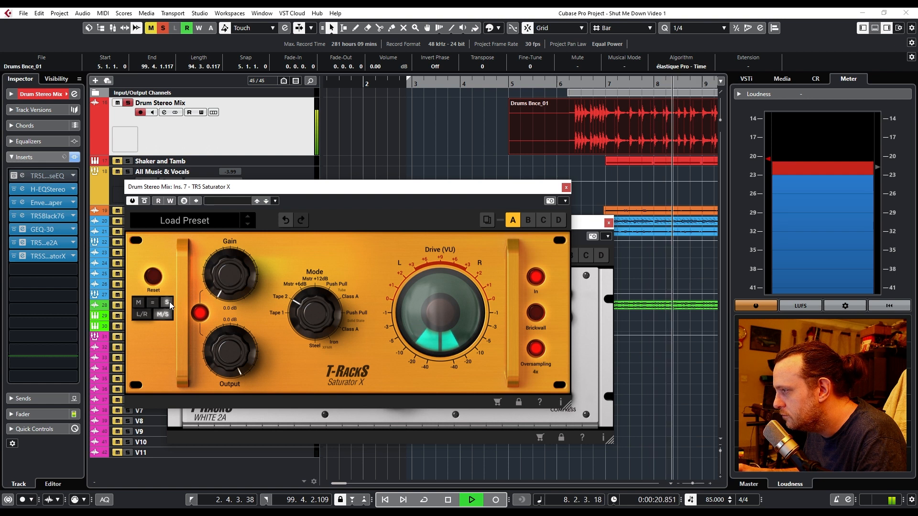
pyautogui.click(154, 302)
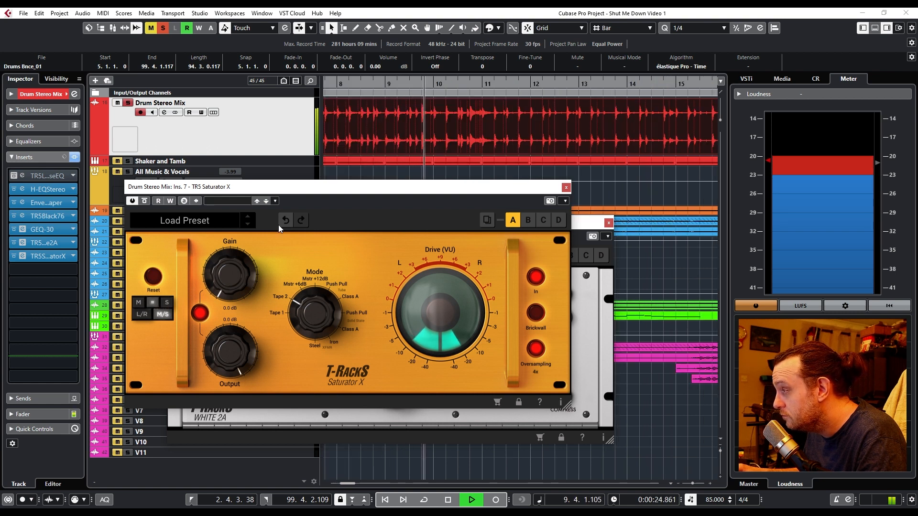
pyautogui.click(536, 280)
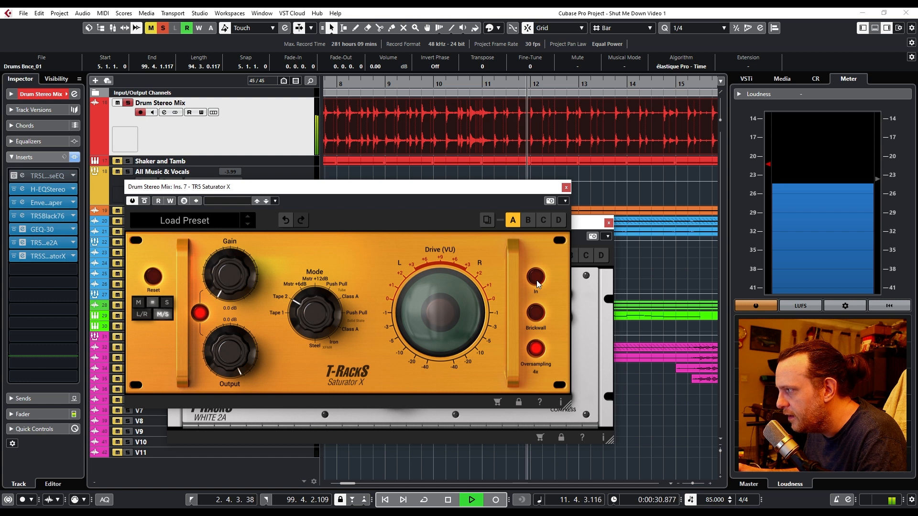
pyautogui.click(536, 277)
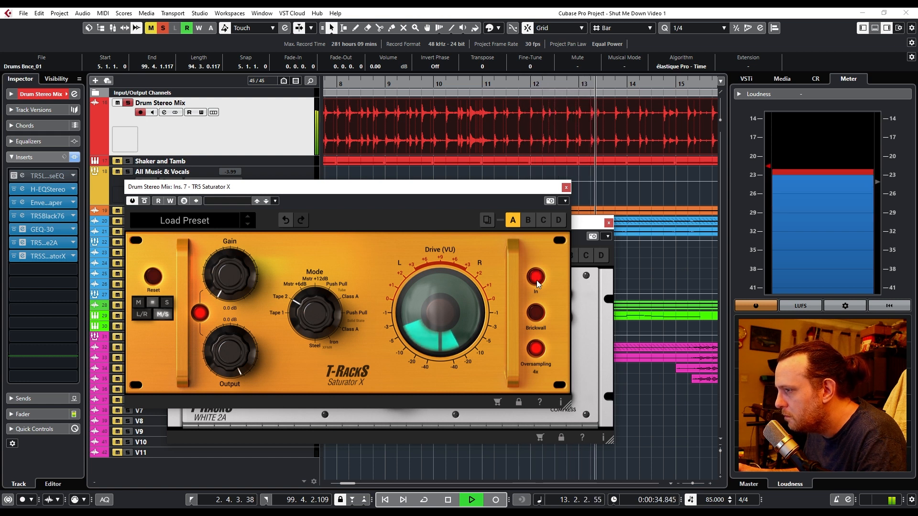
pyautogui.press('space')
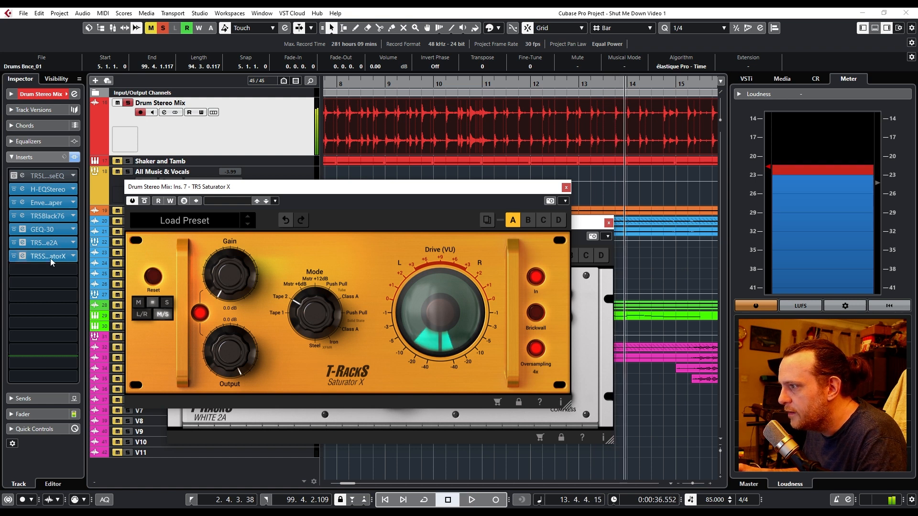
# Deactivate Saturator X in slot 7 and load Kramer Tape Stereo in insert slot 8 of Drum Stereo Mix.
pyautogui.click(184, 201)
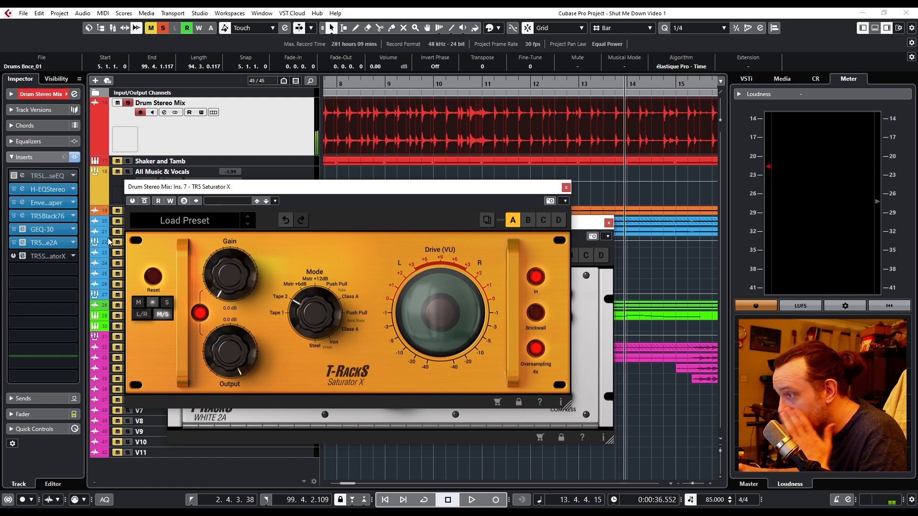
pyautogui.click(71, 271)
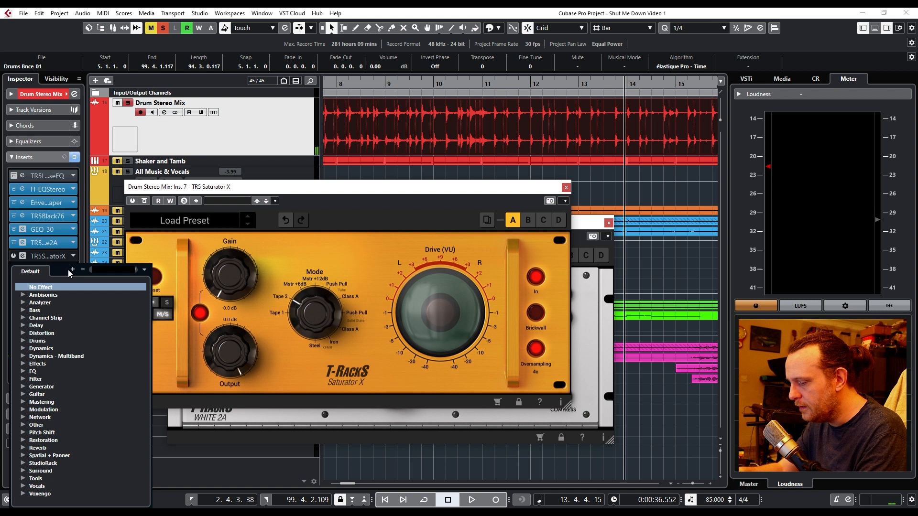
pyautogui.write('kramer')
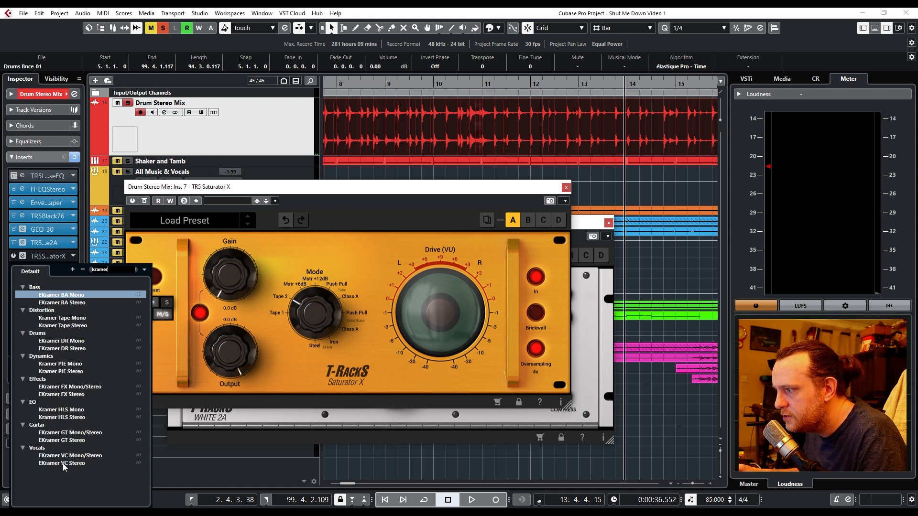
pyautogui.click(74, 326)
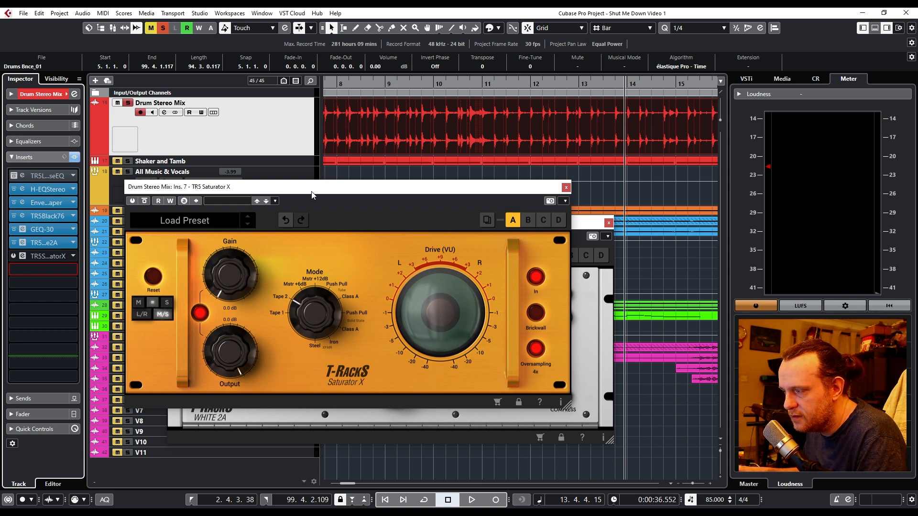
# Close the Saturator X, GEQ-30 and White 2A windows and reposition the Kramer Tape window.
pyautogui.moveTo(289, 149); pyautogui.dragTo(577, 178)
pyautogui.moveTo(274, 189); pyautogui.dragTo(172, 251)
pyautogui.moveTo(510, 181); pyautogui.dragTo(473, 187)
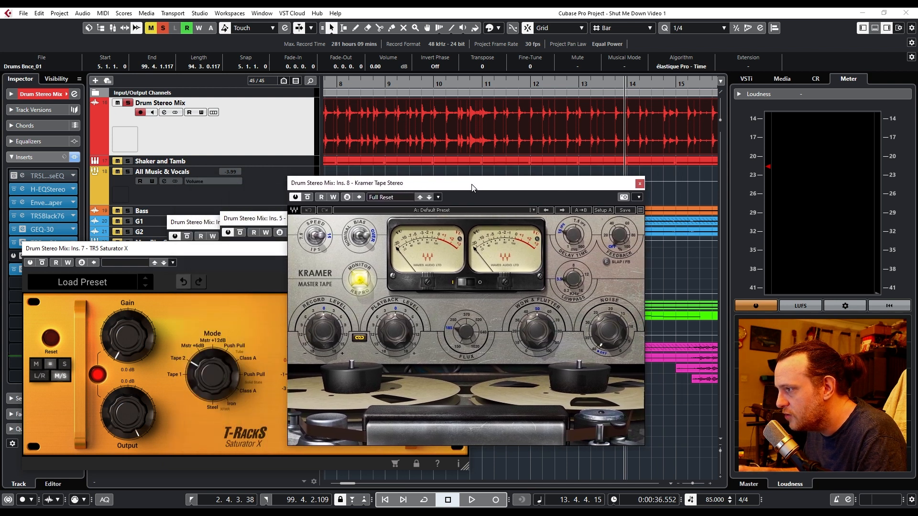
pyautogui.click(198, 254)
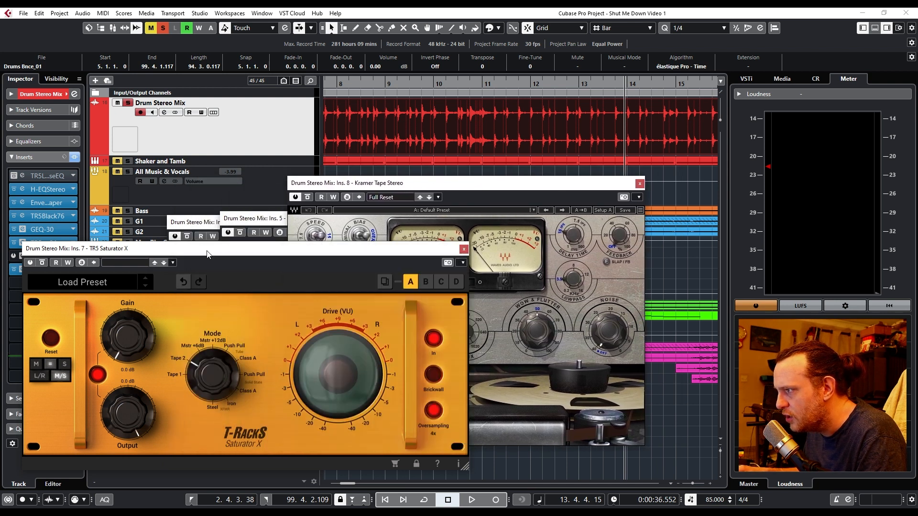
pyautogui.click(464, 250)
pyautogui.click(269, 217)
pyautogui.click(538, 219)
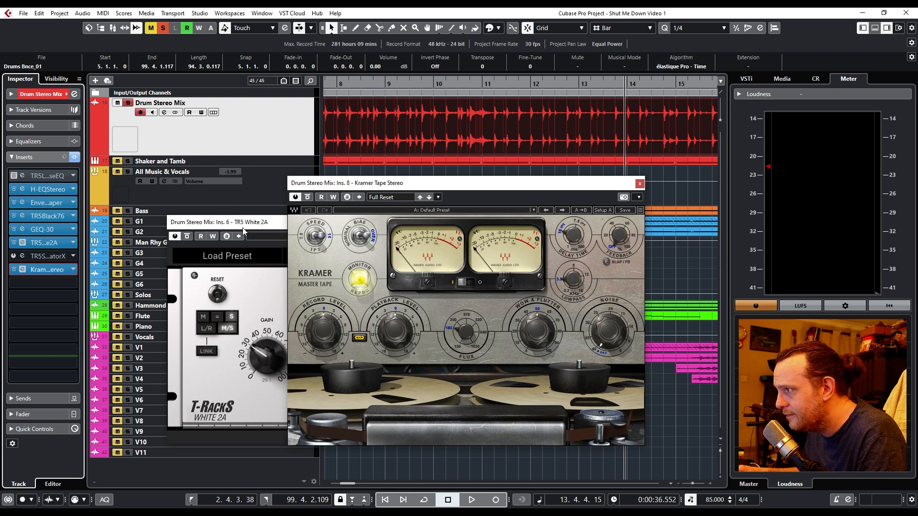
pyautogui.click(279, 228)
pyautogui.click(609, 223)
pyautogui.moveTo(589, 185); pyautogui.dragTo(528, 177)
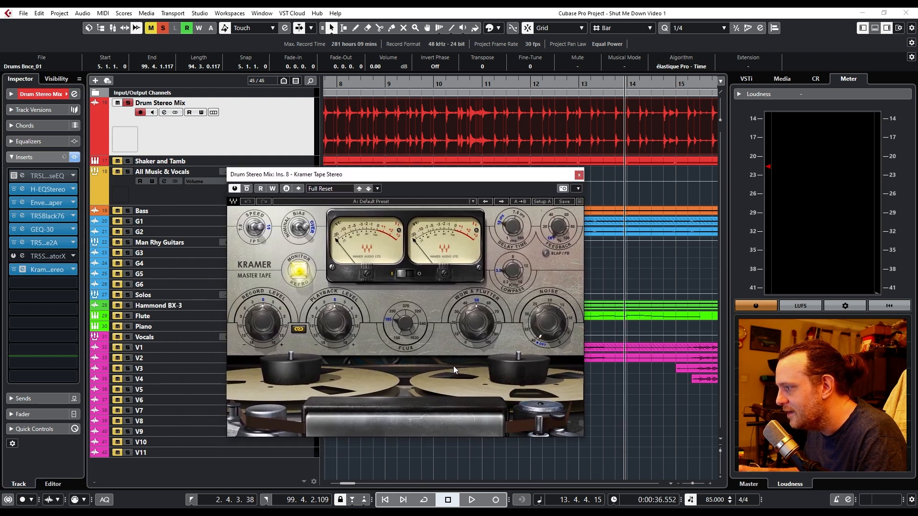
# Play the drums from bar 6 while setting Kramer Tape's wow and flutter to 0.0 and adjusting its tape speed and record level.
pyautogui.click(385, 501)
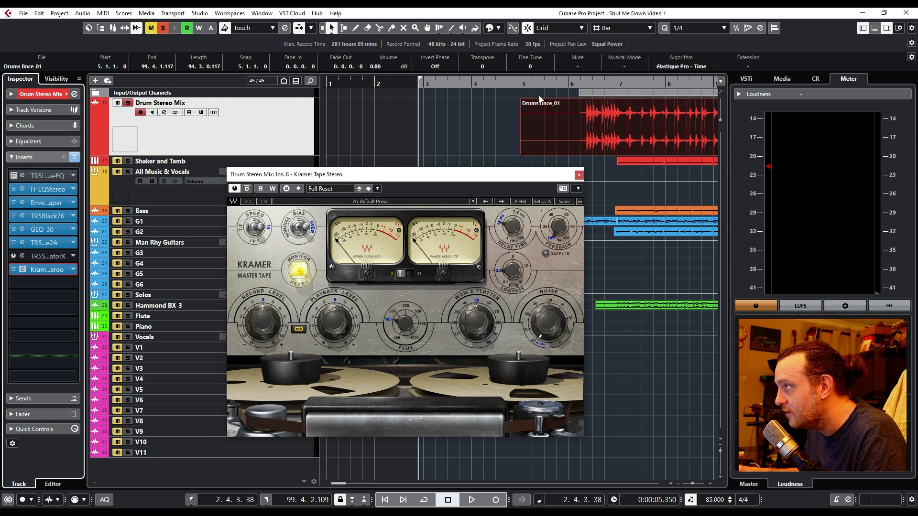
pyautogui.click(568, 83)
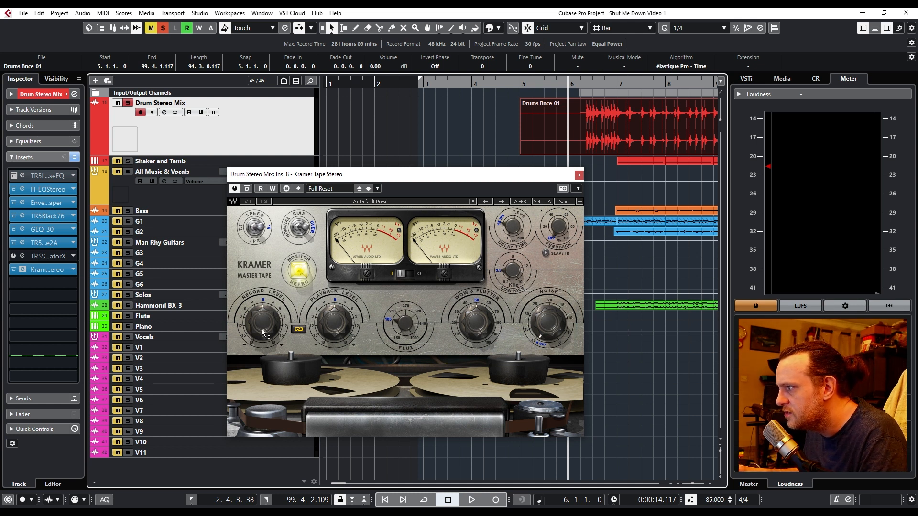
pyautogui.moveTo(301, 177); pyautogui.dragTo(305, 166)
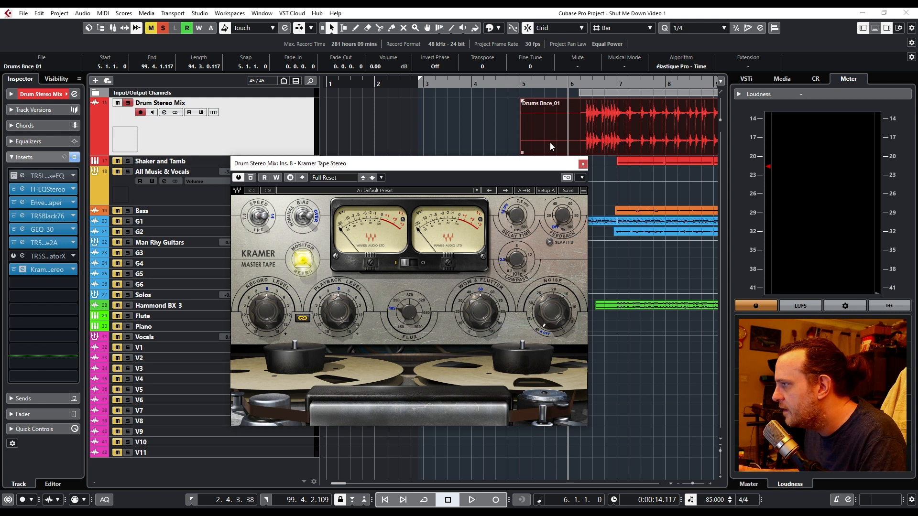
pyautogui.press('space')
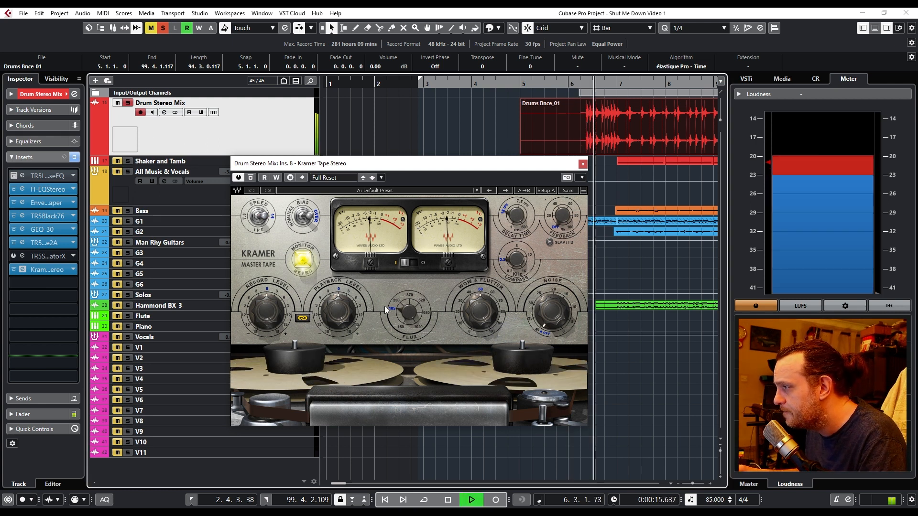
pyautogui.moveTo(478, 311); pyautogui.dragTo(478, 340)
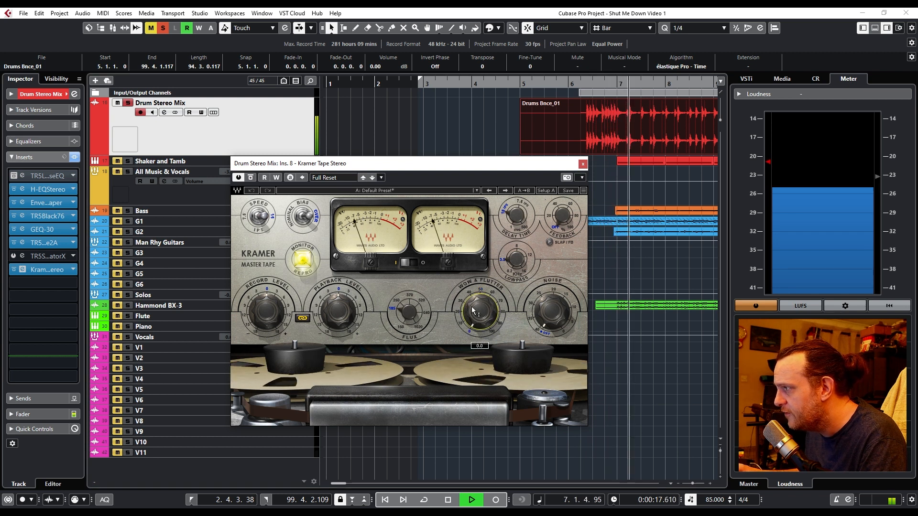
pyautogui.click(259, 218)
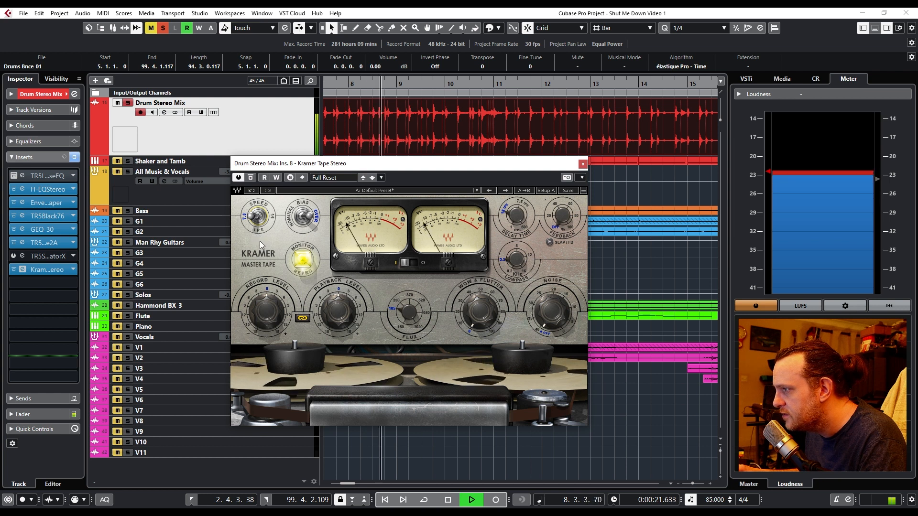
pyautogui.moveTo(266, 312); pyautogui.dragTo(266, 335)
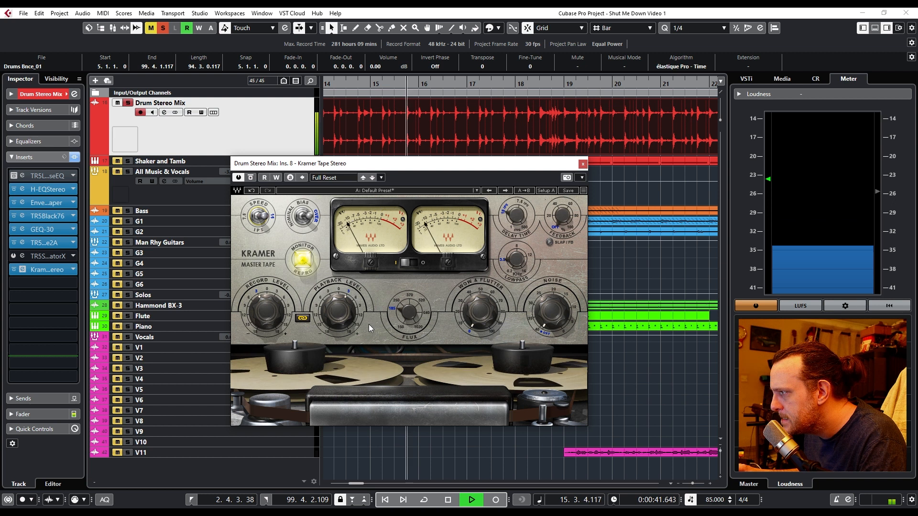
pyautogui.moveTo(409, 313)
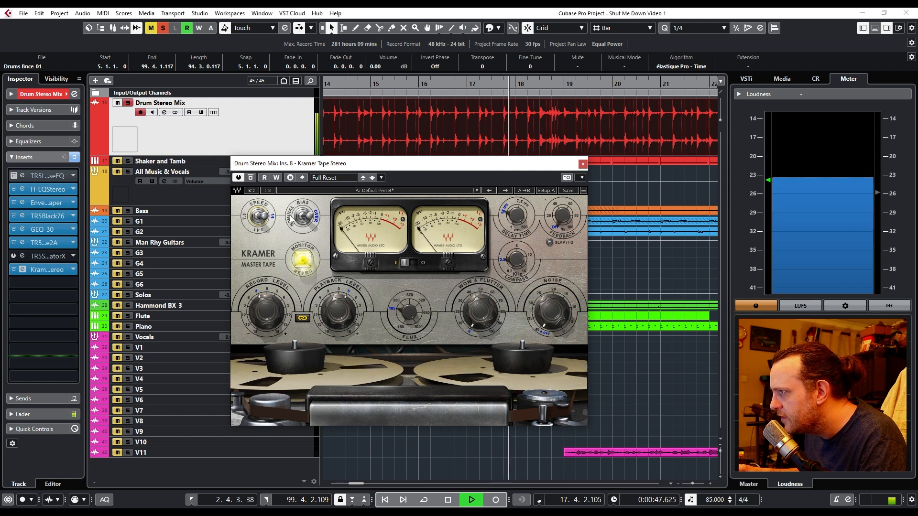
# Deactivate Kramer Tape after comparing it bypassed and active, and load TR5 Tape Machine 440 in insert slot 9.
pyautogui.click(251, 178)
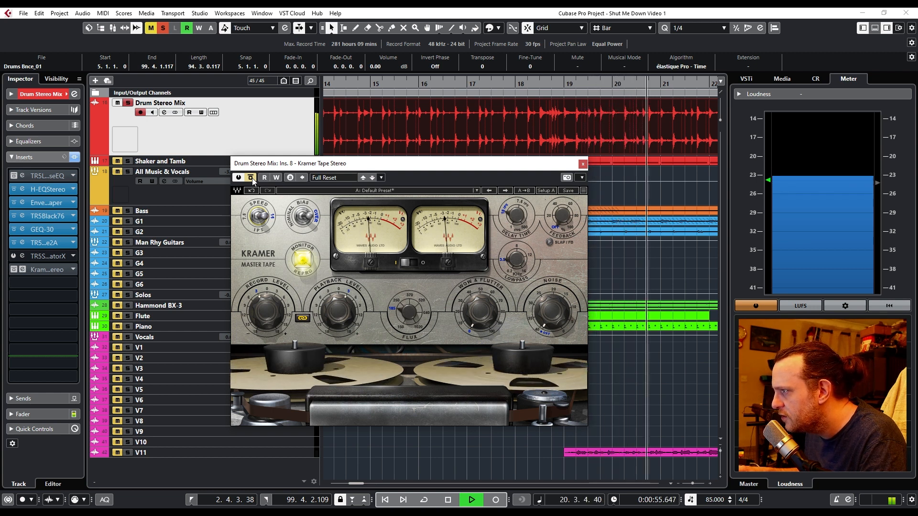
pyautogui.click(251, 179)
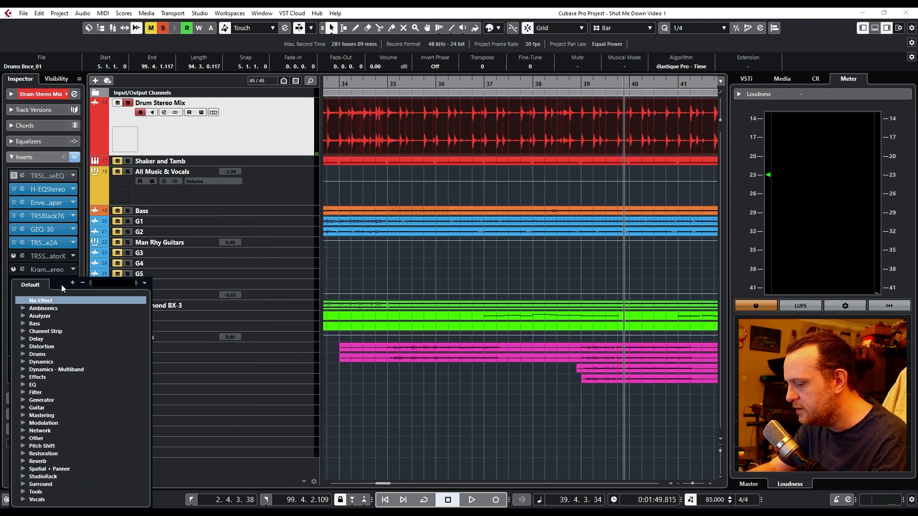
pyautogui.write('440')
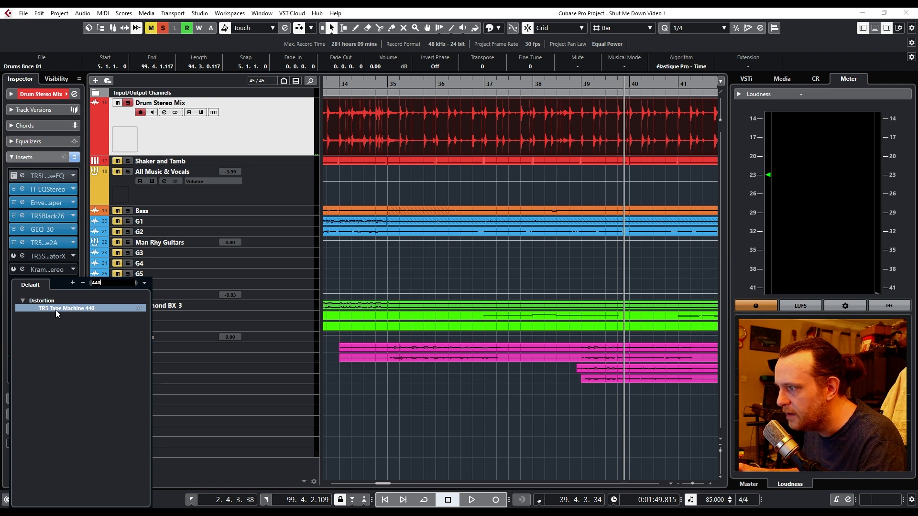
pyautogui.click(56, 308)
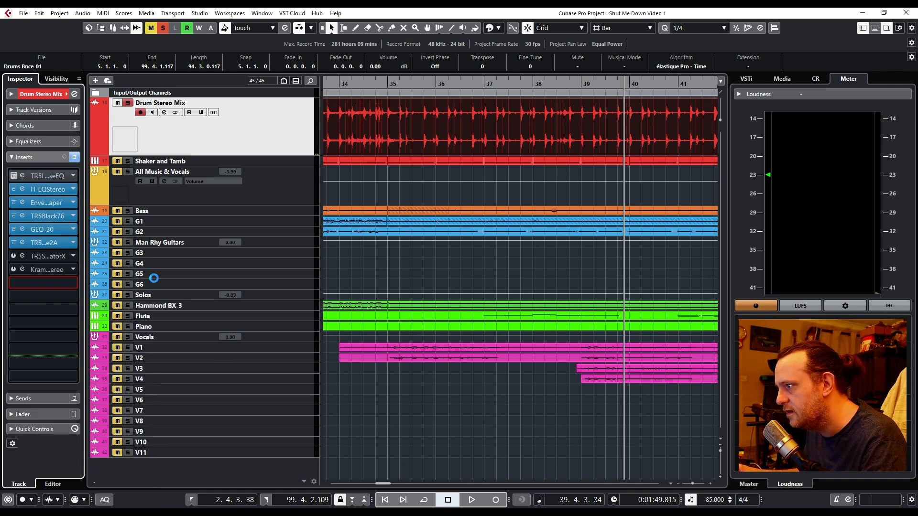
pyautogui.moveTo(468, 211); pyautogui.dragTo(469, 188)
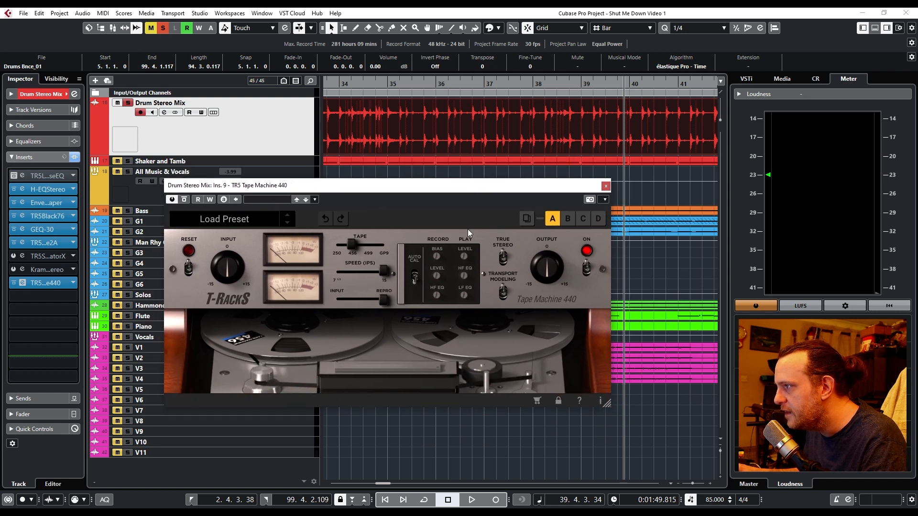
# Play the drums from bar 6, raise Tape Machine 440's input to about 2.2 dB, and adjust its output and playback HF EQ.
pyautogui.click(386, 500)
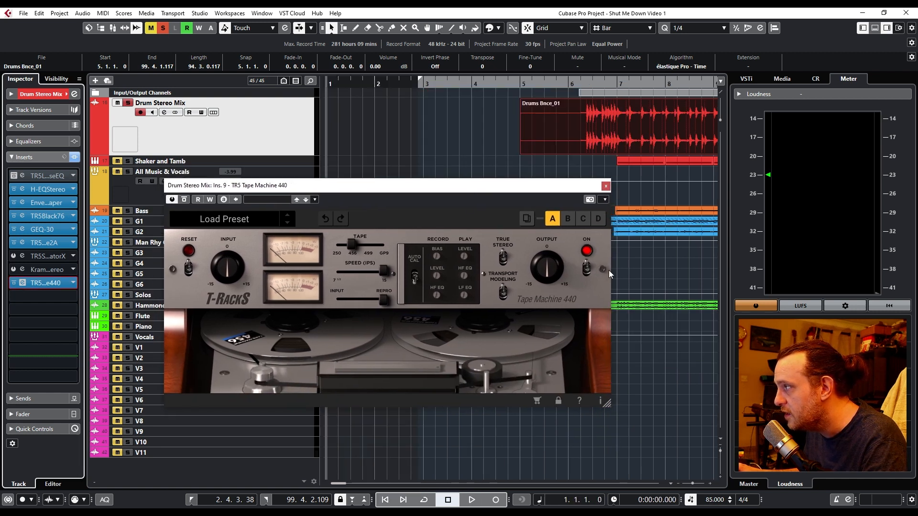
pyautogui.click(574, 84)
pyautogui.press('space')
pyautogui.moveTo(227, 267); pyautogui.dragTo(225, 265)
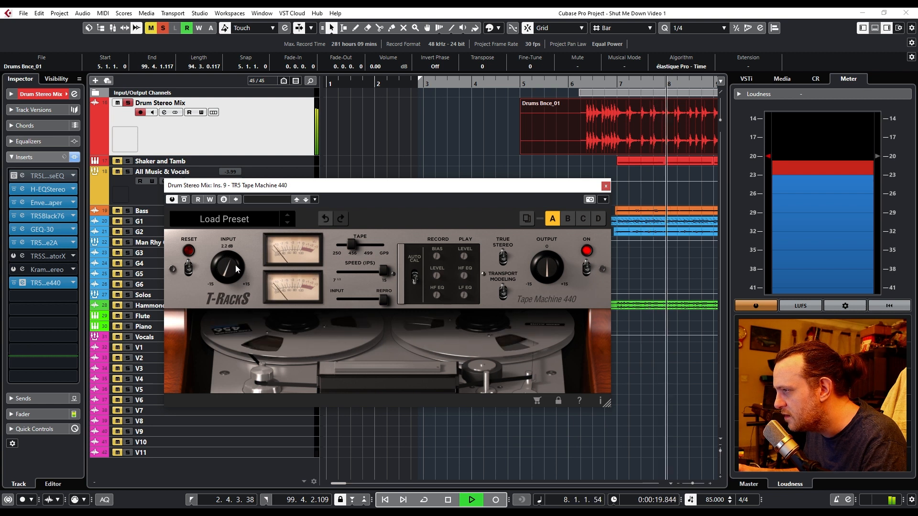
pyautogui.moveTo(552, 264); pyautogui.dragTo(553, 273)
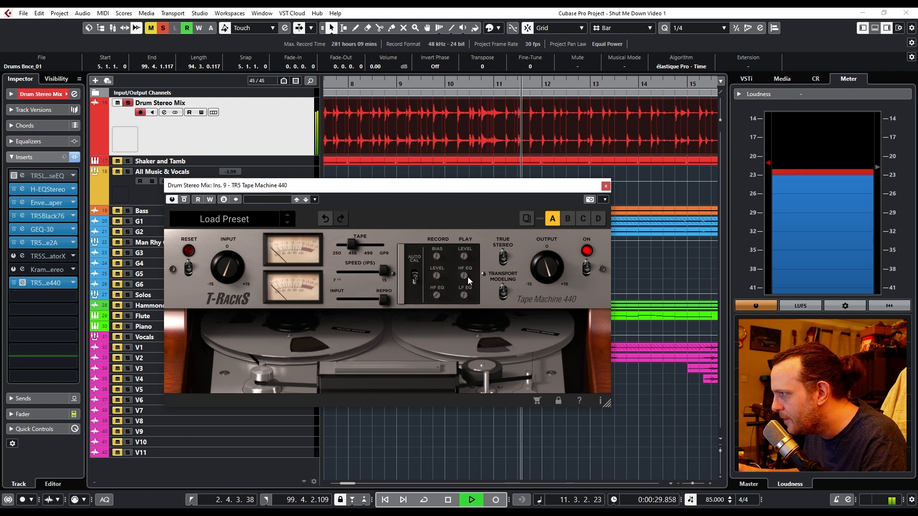
pyautogui.moveTo(463, 277); pyautogui.dragTo(474, 283)
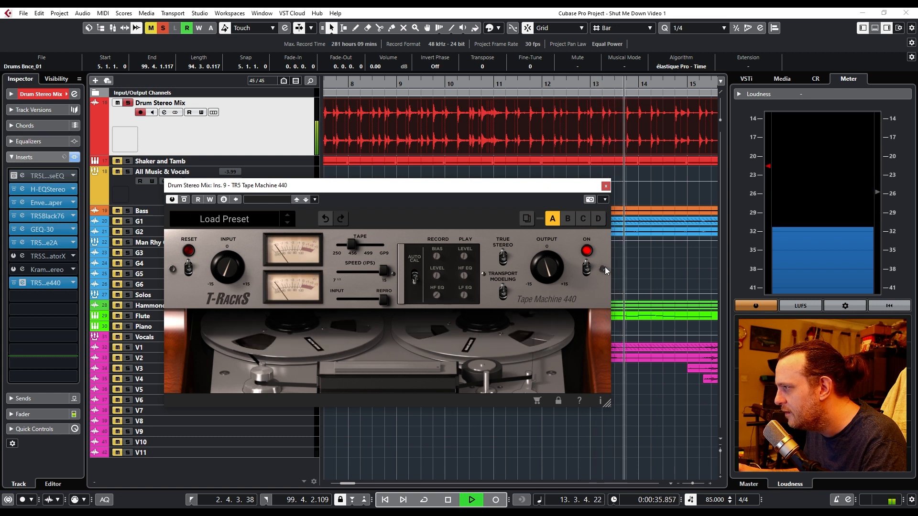
# Compare the drums with Tape Machine 440 switched off and on during playback, and check its input level.
pyautogui.click(587, 273)
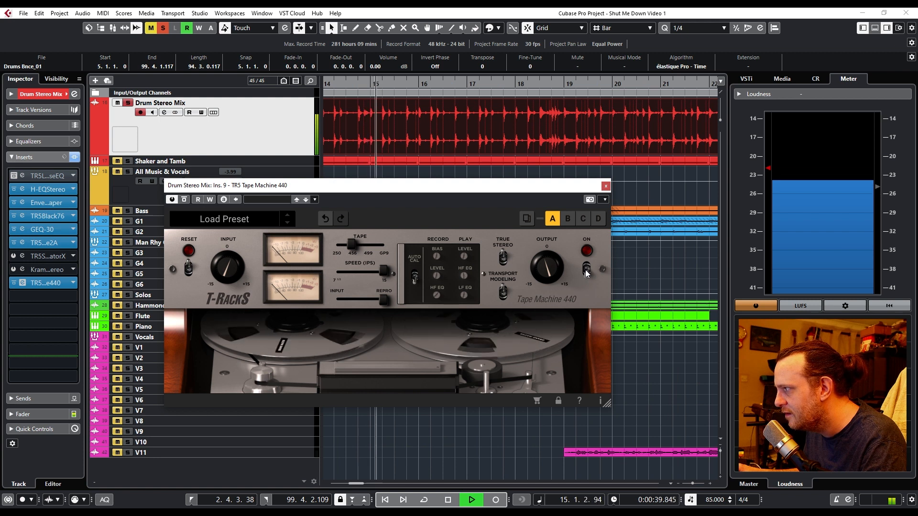
pyautogui.click(585, 269)
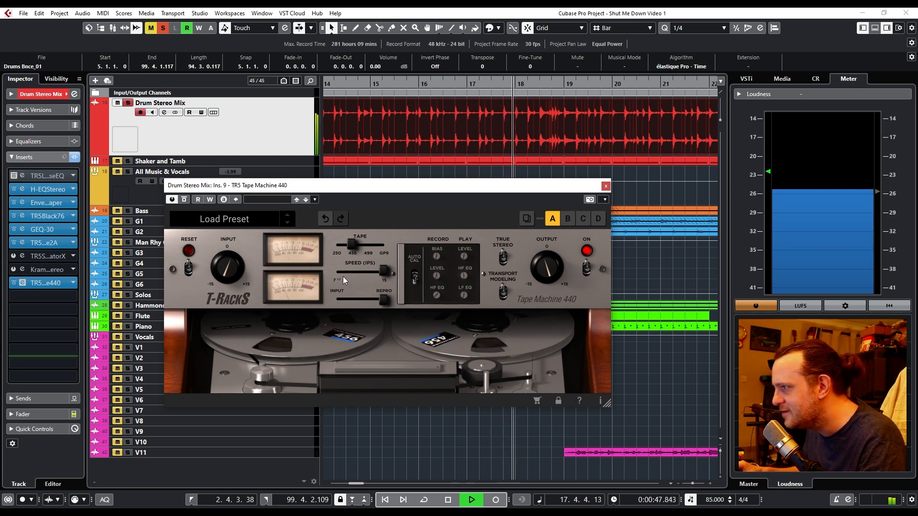
pyautogui.moveTo(231, 278)
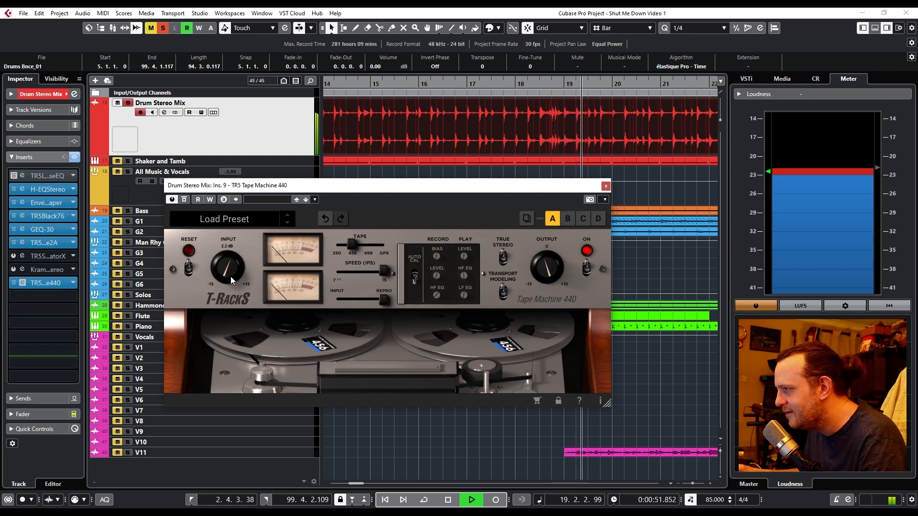
# Compare the drums with all inserts bypassed and active, check Tape Machine 440's output level, and stop playback.
pyautogui.click(74, 157)
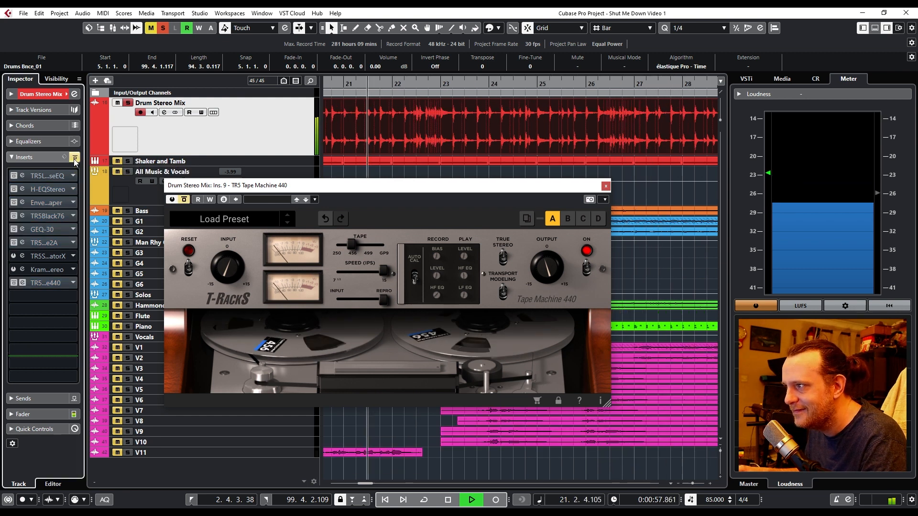
pyautogui.click(74, 159)
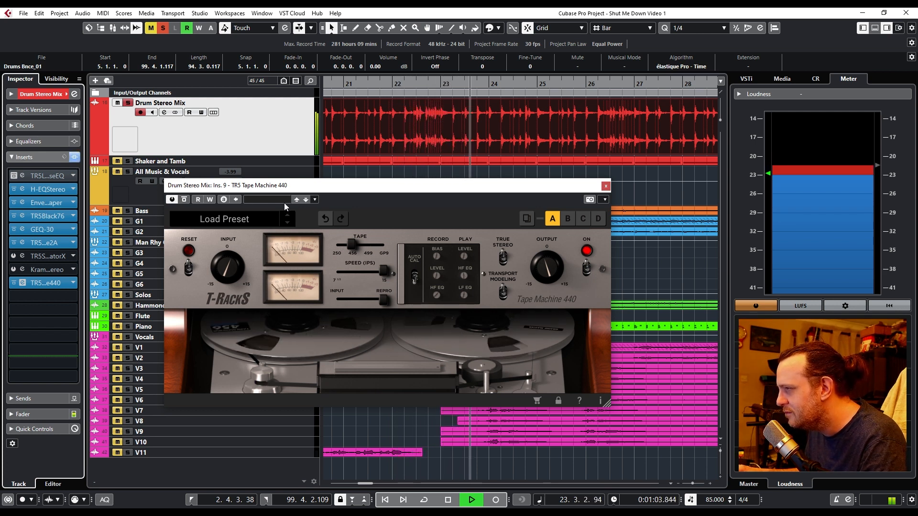
pyautogui.moveTo(553, 271)
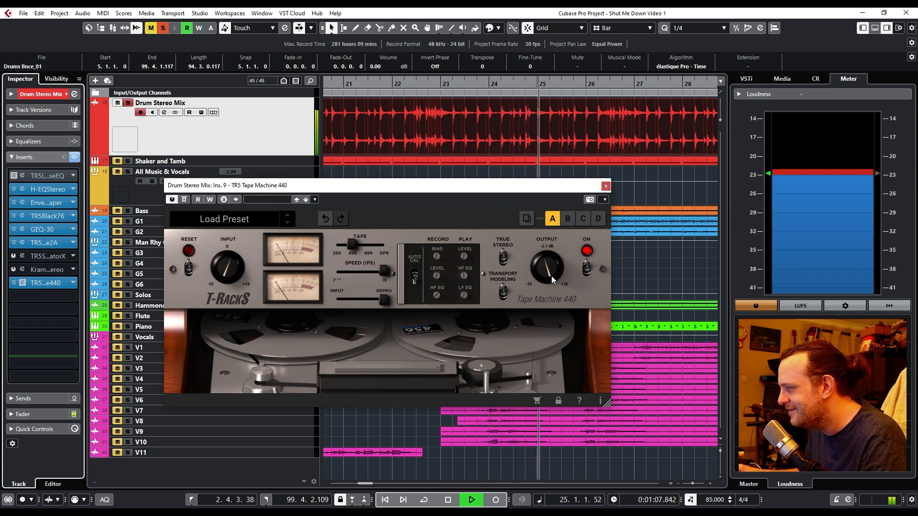
pyautogui.press('space')
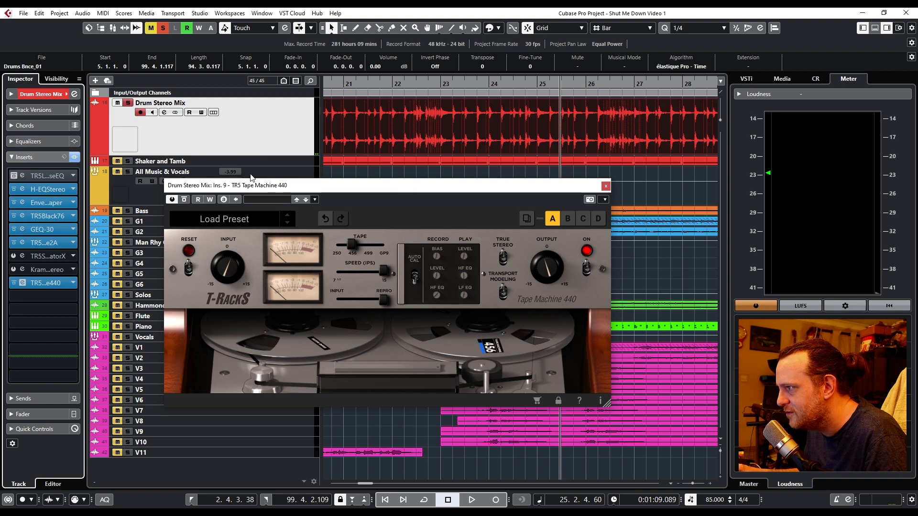
# Deactivate Tape Machine 440 on the Drum Stereo Mix track and close its window.
pyautogui.moveTo(262, 186); pyautogui.dragTo(302, 176)
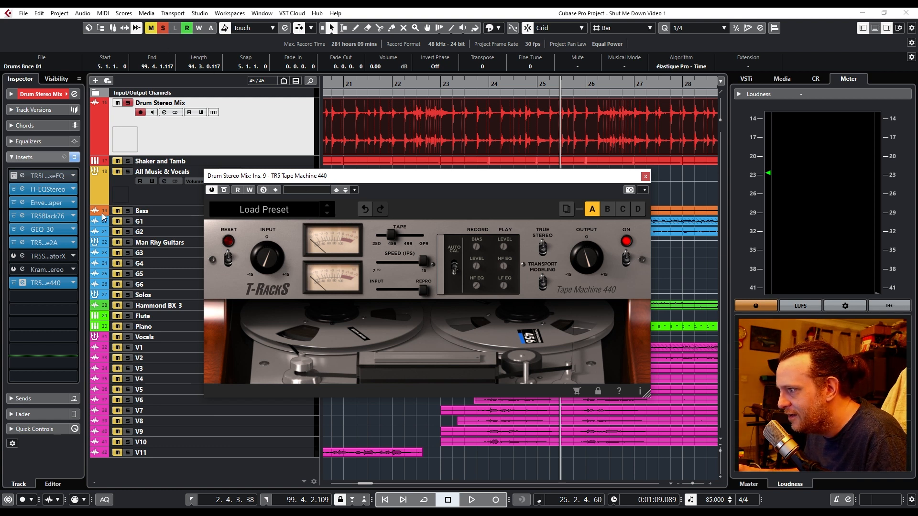
pyautogui.click(212, 189)
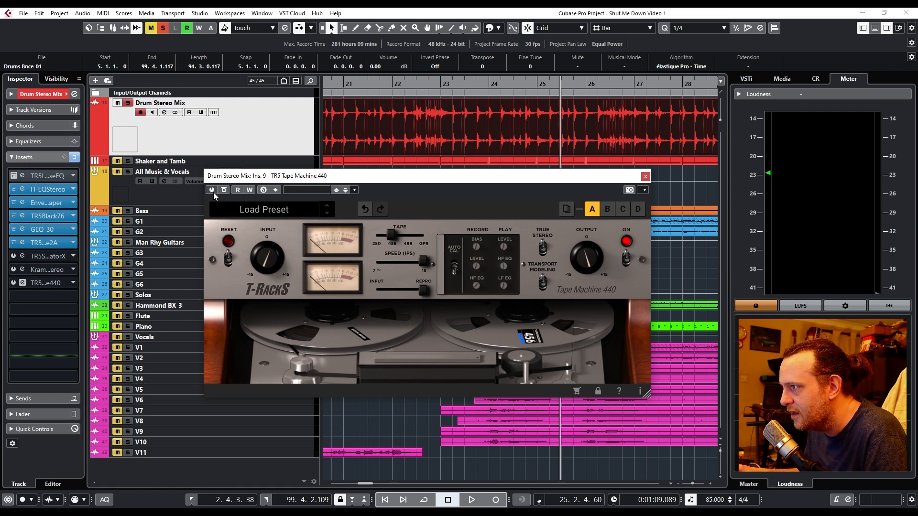
pyautogui.click(645, 176)
# Load Magneto II in insert slot 10 of the Drum Stereo Mix track.
pyautogui.click(59, 297)
pyautogui.write('magn')
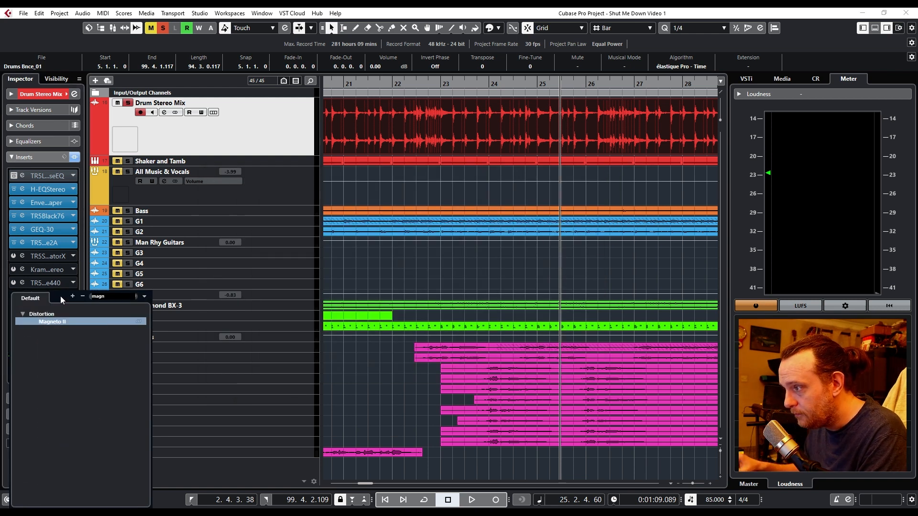
pyautogui.doubleClick(55, 321)
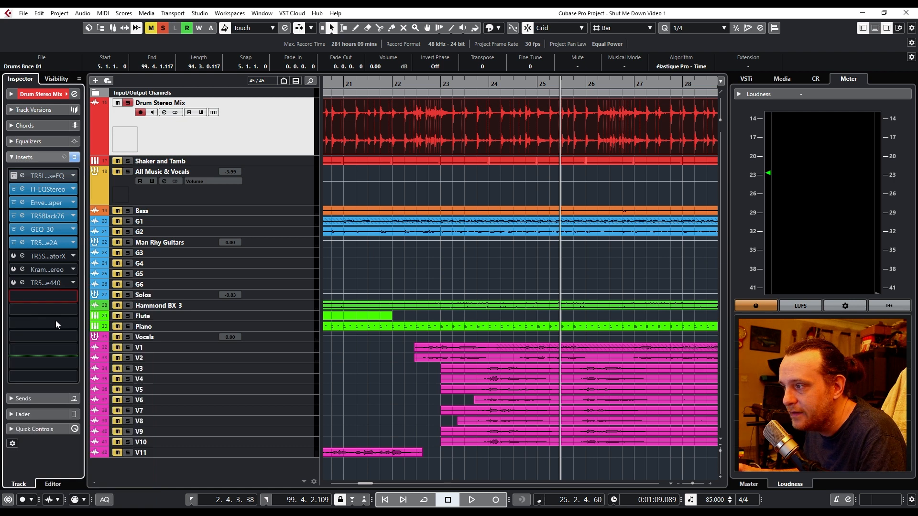
pyautogui.moveTo(419, 228)
pyautogui.mouseDown()
pyautogui.moveTo(444, 202)
pyautogui.moveTo(430, 228)
pyautogui.mouseUp()
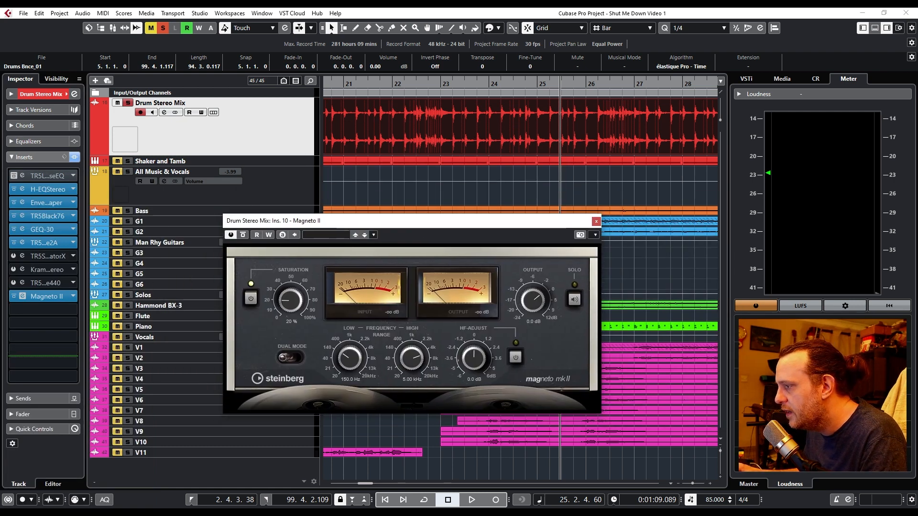
# Play the drums from bar 6 and raise Magneto II's saturation to 30 %.
pyautogui.click(386, 500)
pyautogui.click(519, 82)
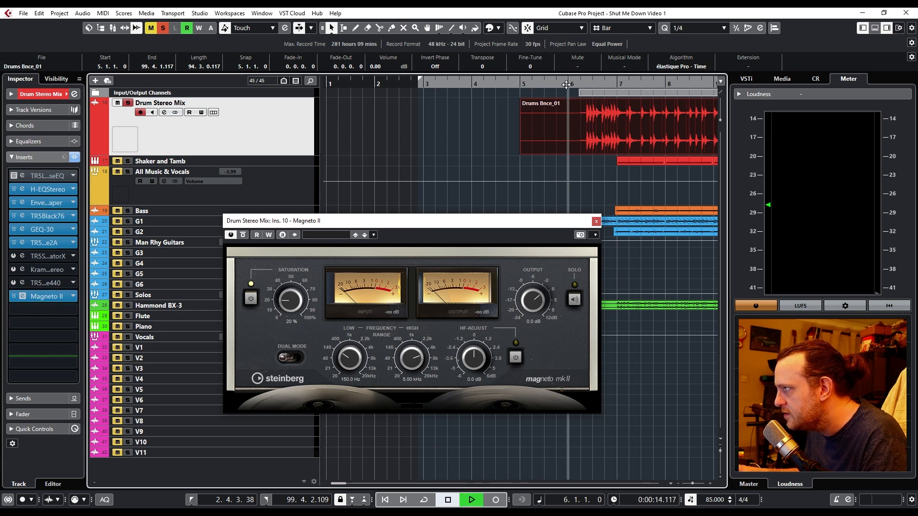
pyautogui.moveTo(297, 310)
pyautogui.mouseDown()
pyautogui.moveTo(296, 249)
pyautogui.moveTo(293, 295)
pyautogui.mouseUp()
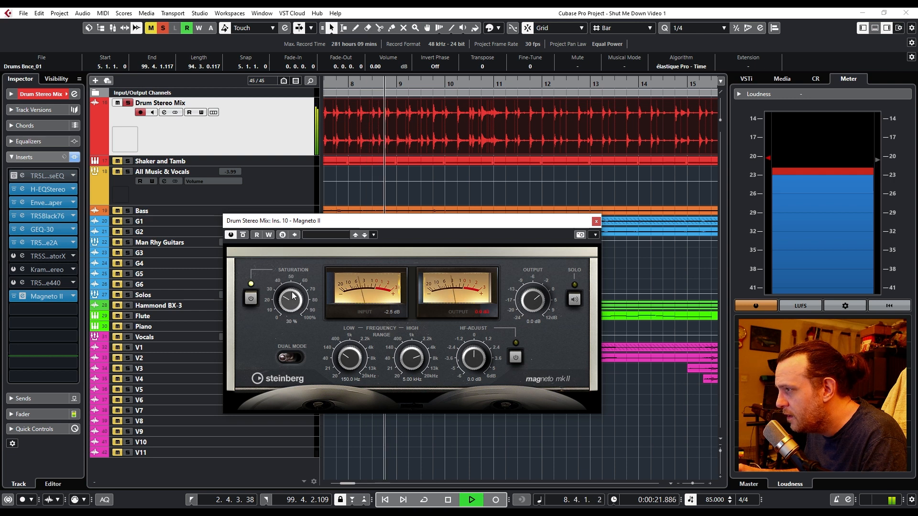
# Load Magneto II's Drum Group 1 preset and set its HF-Adjust to 1.3 dB.
pyautogui.click(340, 234)
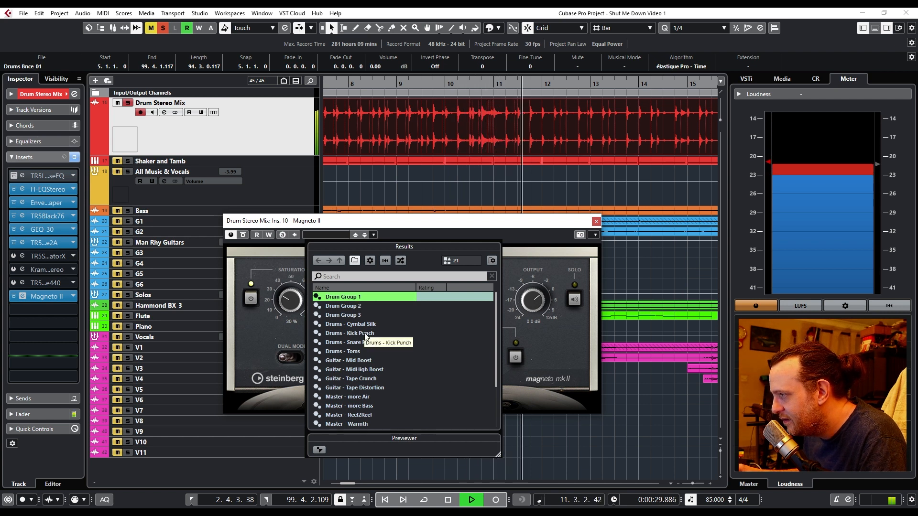
pyautogui.doubleClick(360, 297)
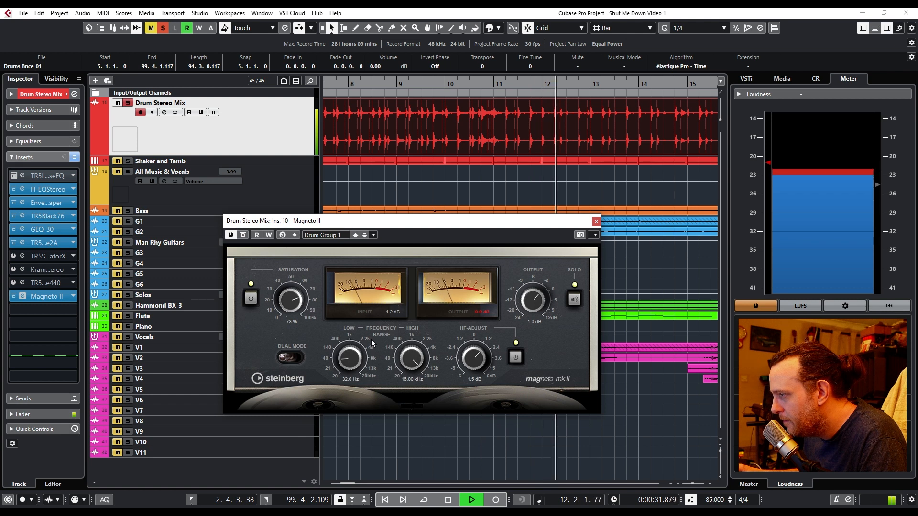
pyautogui.scroll(-3, 475, 367)
pyautogui.scroll(2, 475, 364)
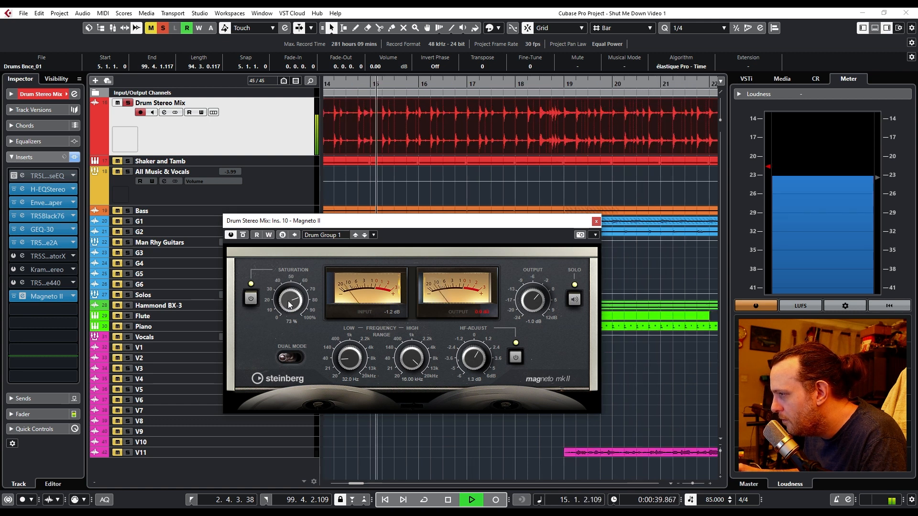
# Compare the drums with Magneto II bypassed and active, lowering its output to about -1.8 dB to match the levels.
pyautogui.click(244, 235)
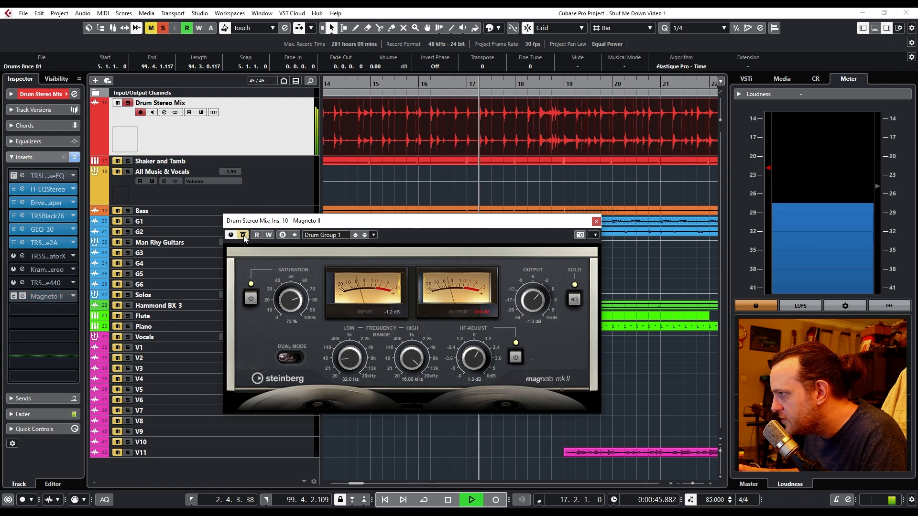
pyautogui.click(242, 235)
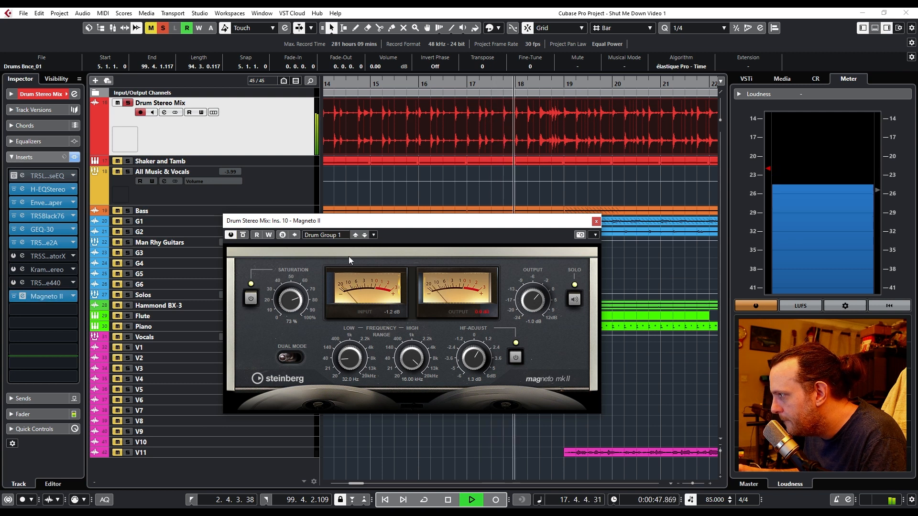
pyautogui.click(483, 312)
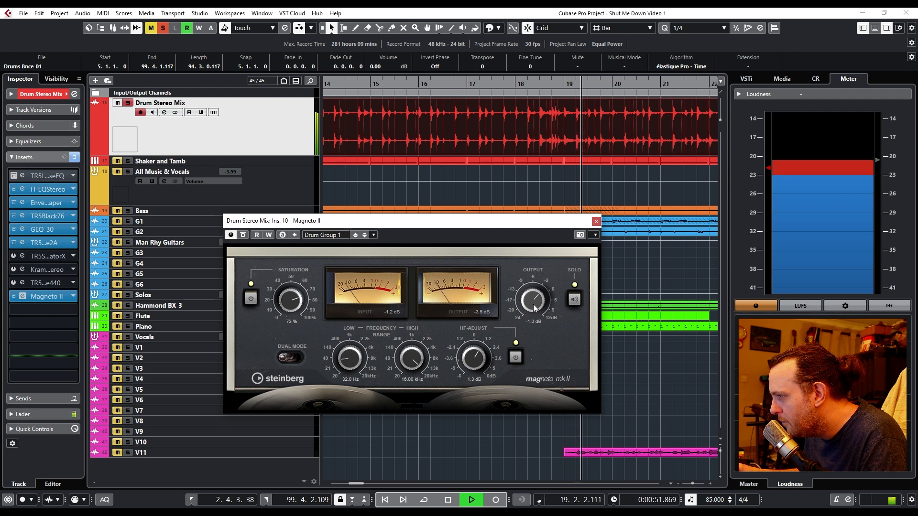
pyautogui.click(243, 235)
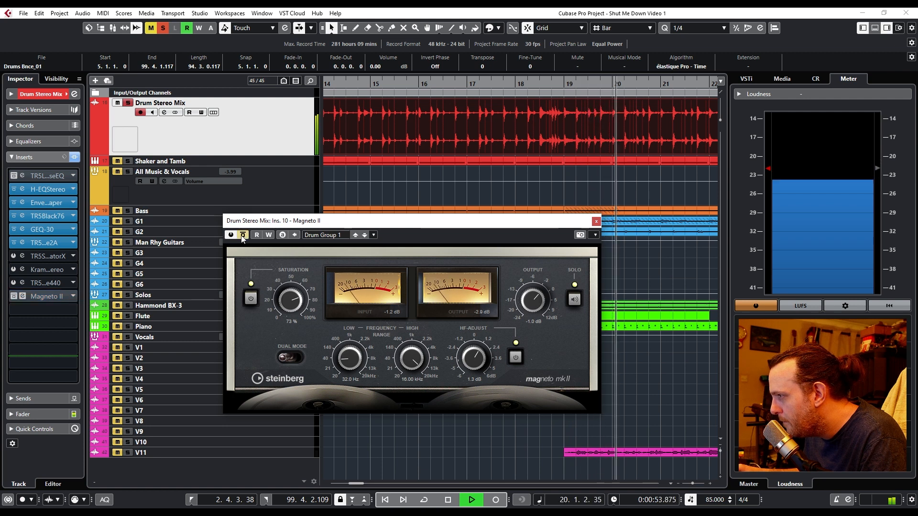
pyautogui.click(243, 234)
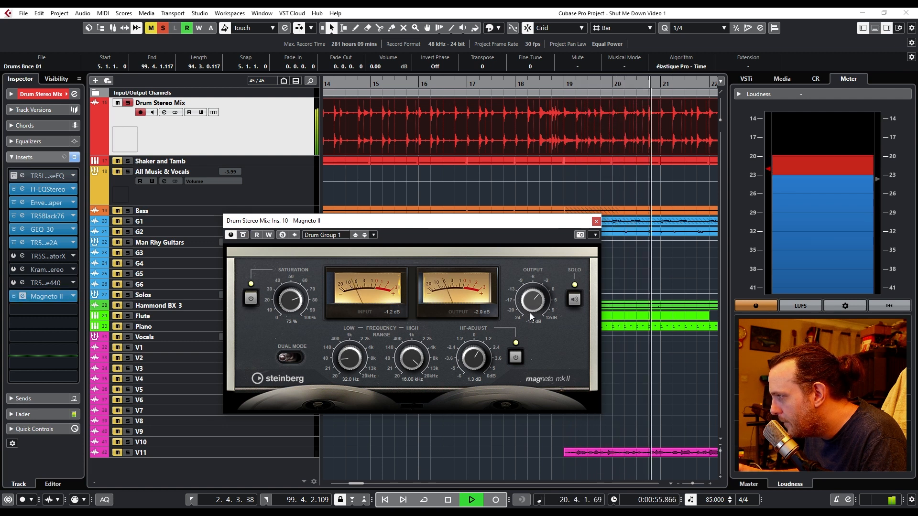
pyautogui.moveTo(533, 308); pyautogui.dragTo(532, 310)
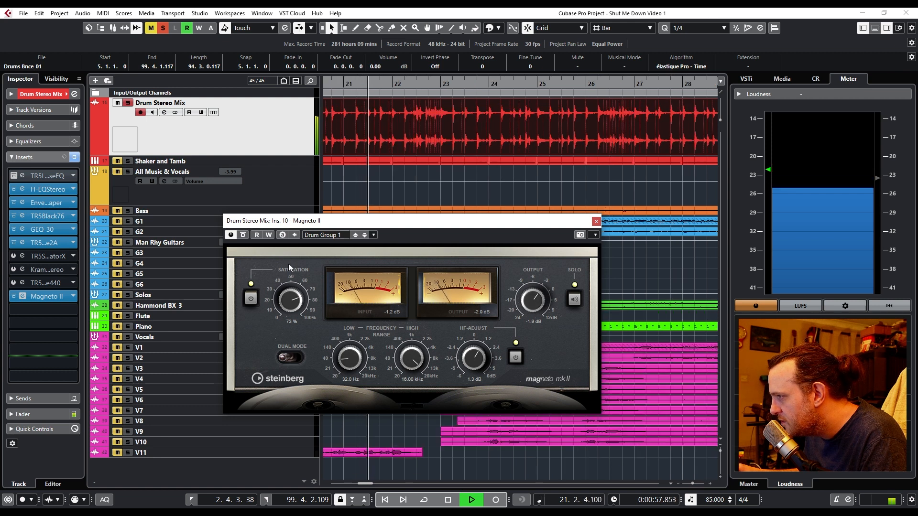
pyautogui.click(243, 235)
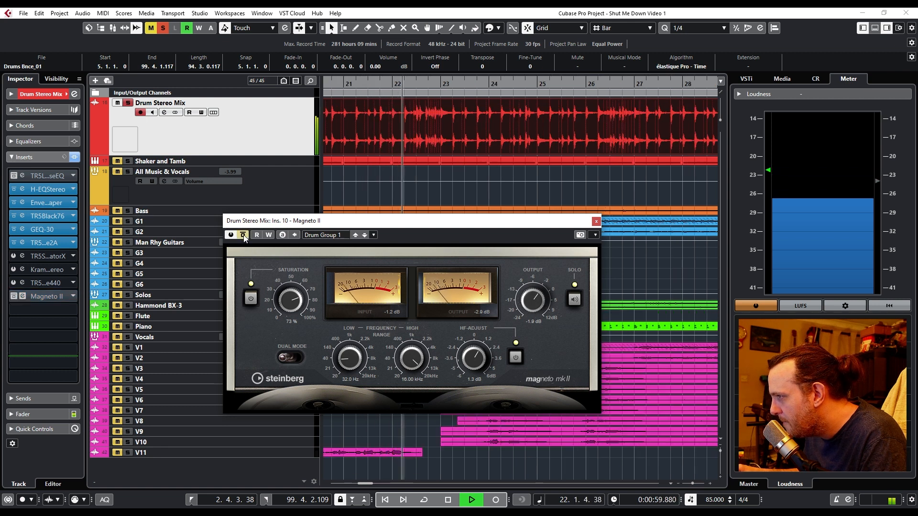
pyautogui.click(243, 234)
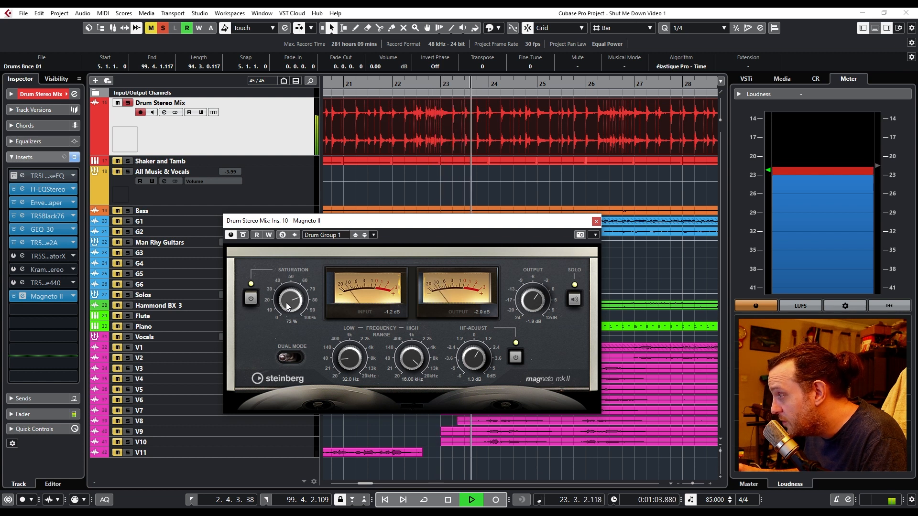
# Try Magneto II's dual mode on and off, and sweep the low frequency range up to 164 Hz and down to about 27 Hz.
pyautogui.click(291, 358)
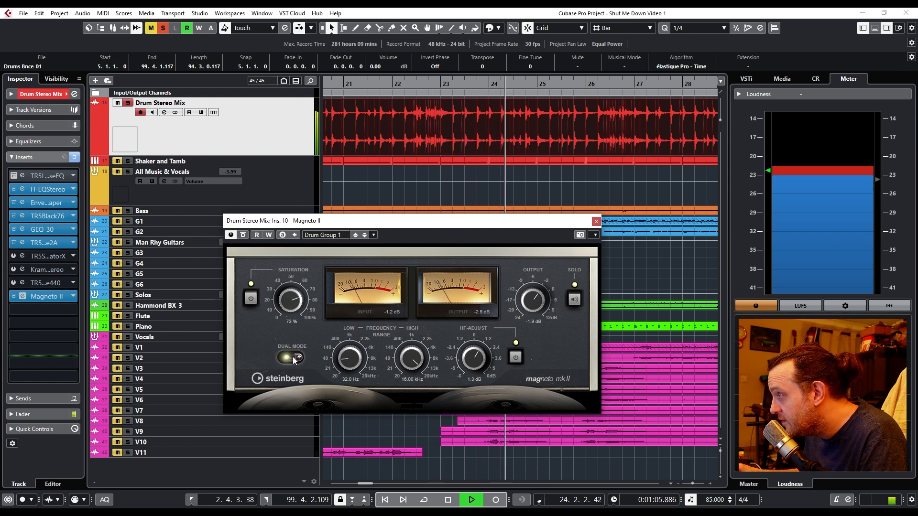
pyautogui.click(293, 358)
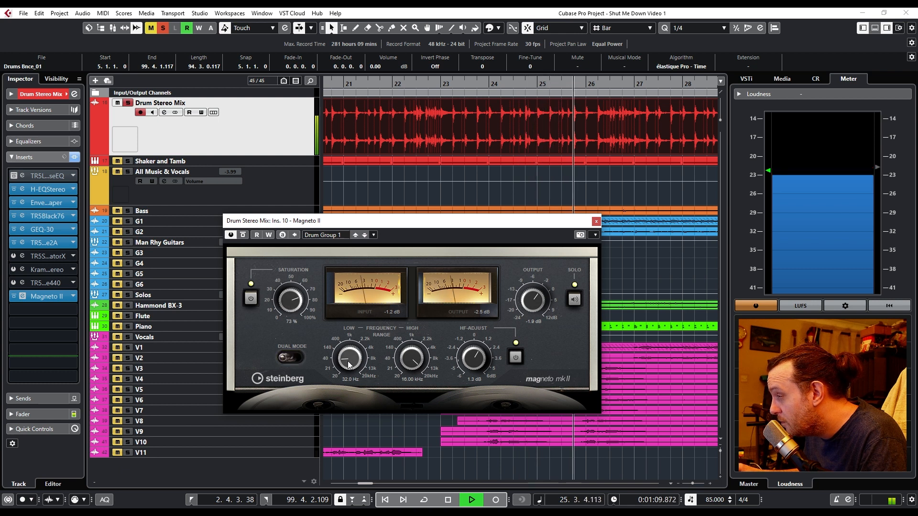
pyautogui.moveTo(349, 365); pyautogui.dragTo(349, 352)
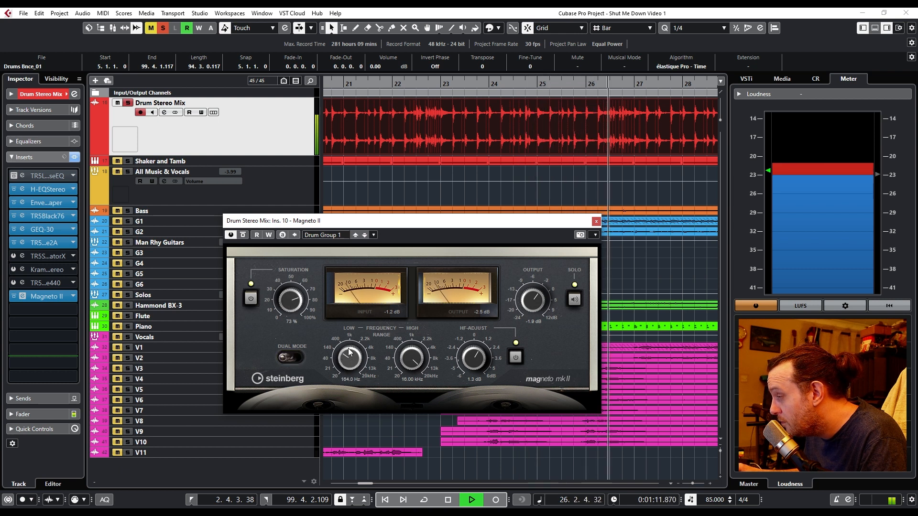
pyautogui.moveTo(350, 352); pyautogui.dragTo(348, 364)
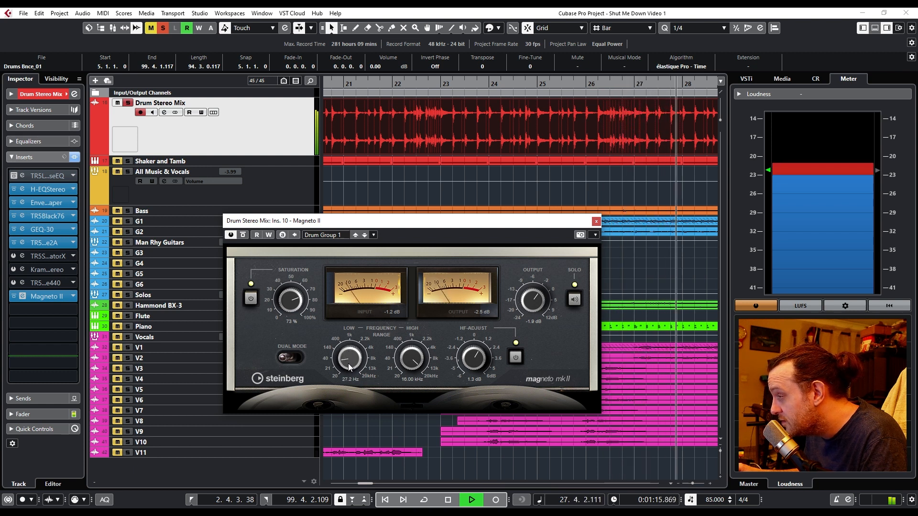
# Audition Magneto II's Drum Group 2, Drum Group 3, cymbal, kick and snare presets, and return to Drum Group 1.
pyautogui.click(365, 235)
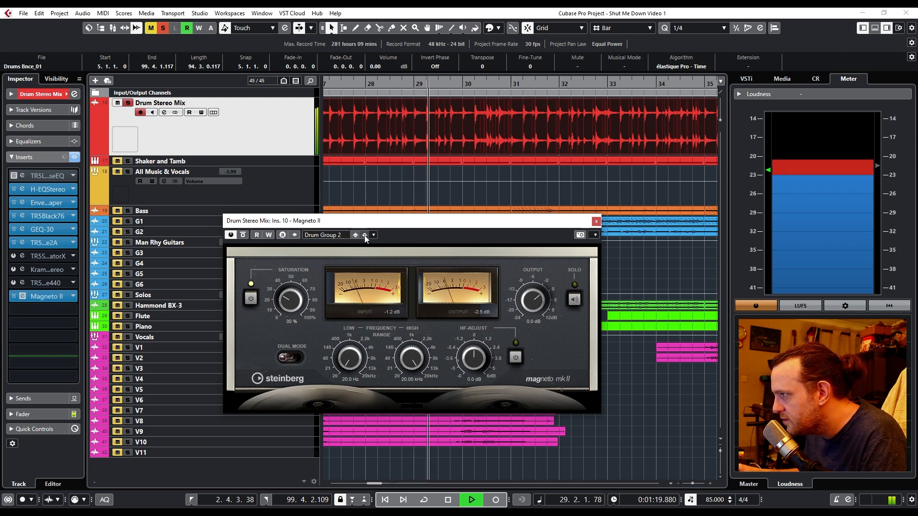
pyautogui.click(364, 235)
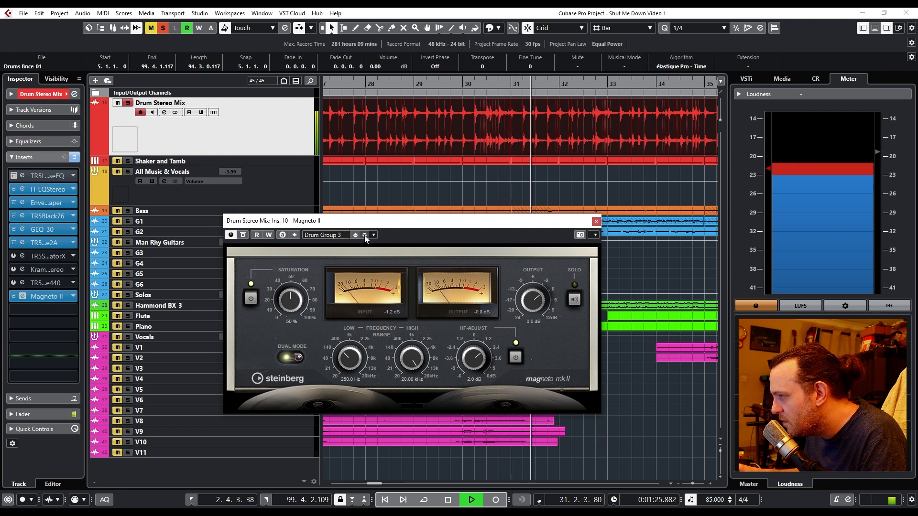
pyautogui.click(365, 235)
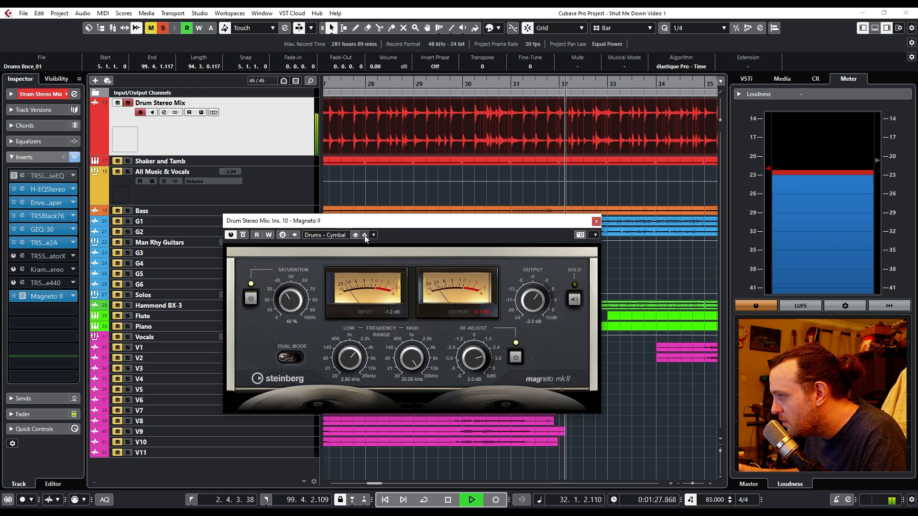
pyautogui.click(364, 235)
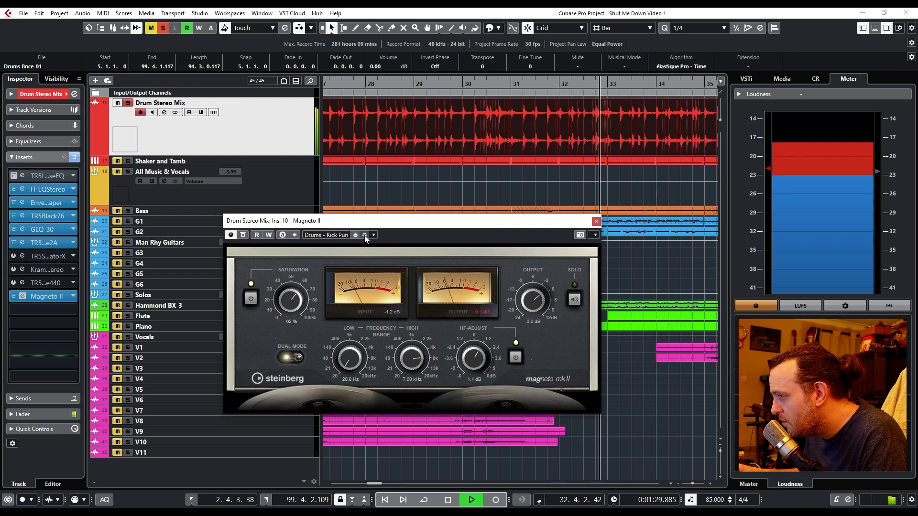
pyautogui.click(364, 236)
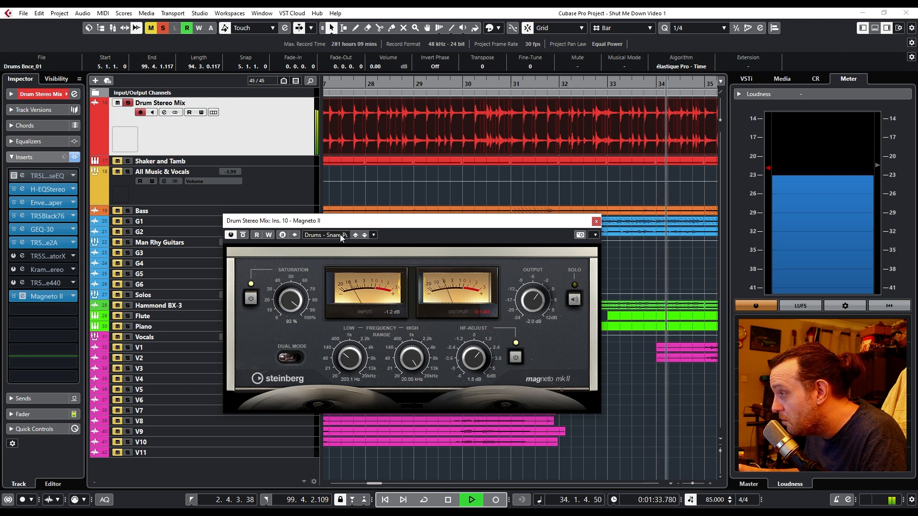
pyautogui.click(340, 234)
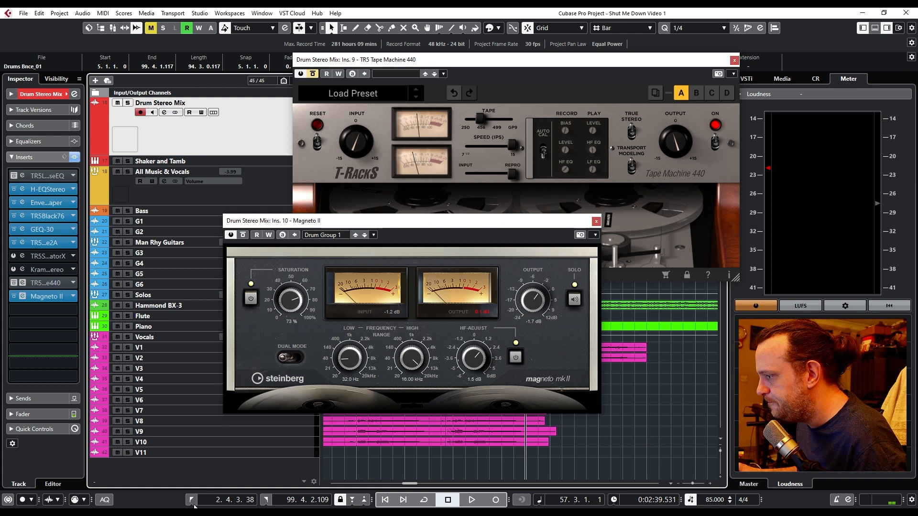
# Play the full mix from the left locator, keeping only Magneto II open below the drum waveform.
pyautogui.click(192, 501)
pyautogui.click(472, 499)
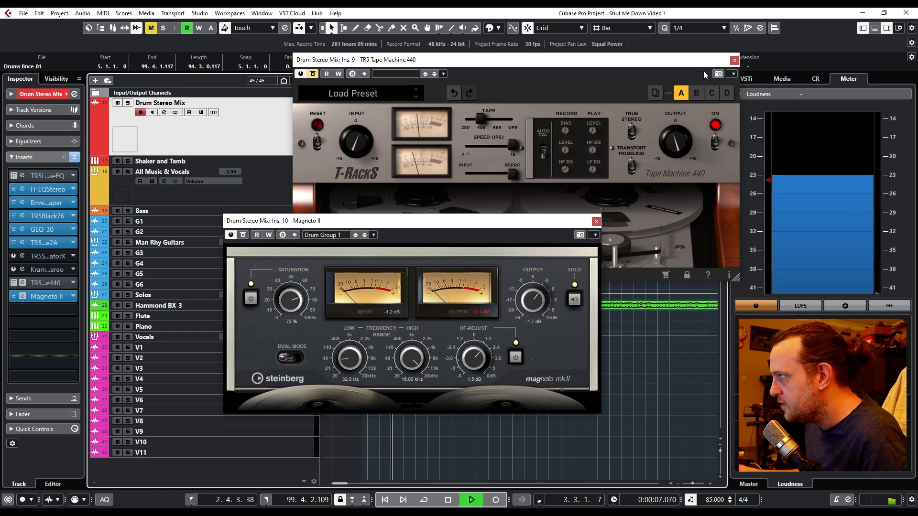
pyautogui.click(734, 61)
pyautogui.moveTo(476, 225); pyautogui.dragTo(457, 266)
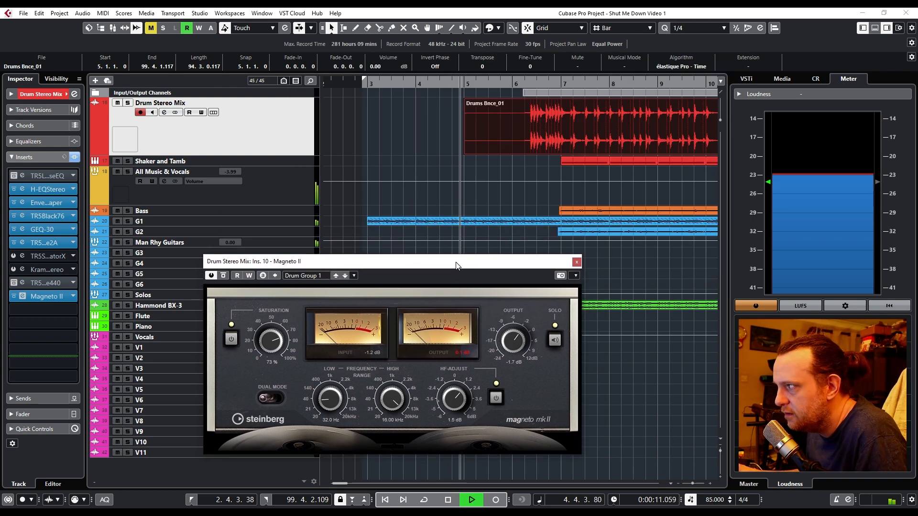
pyautogui.click(435, 145)
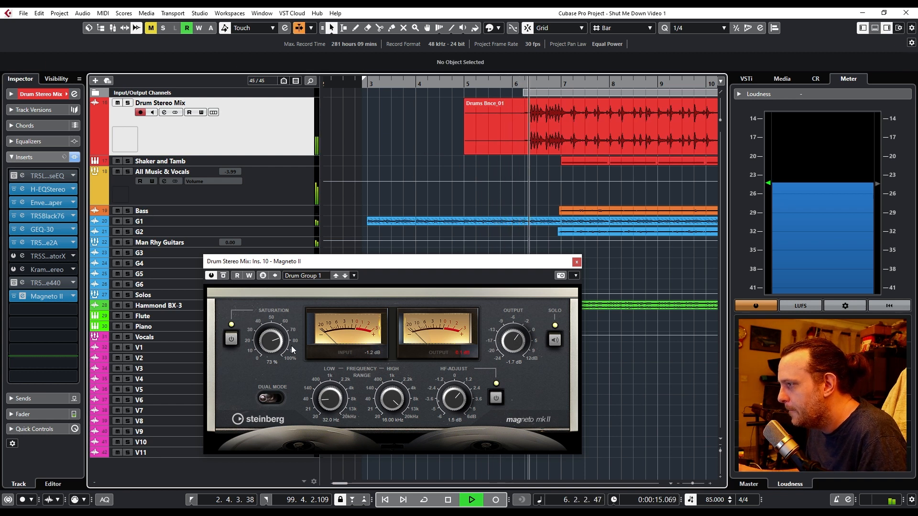
# Set Magneto II's saturation to 79%, its low frequency range to 22.1 Hz and its output to -2.1 dB.
pyautogui.moveTo(269, 339); pyautogui.dragTo(270, 348)
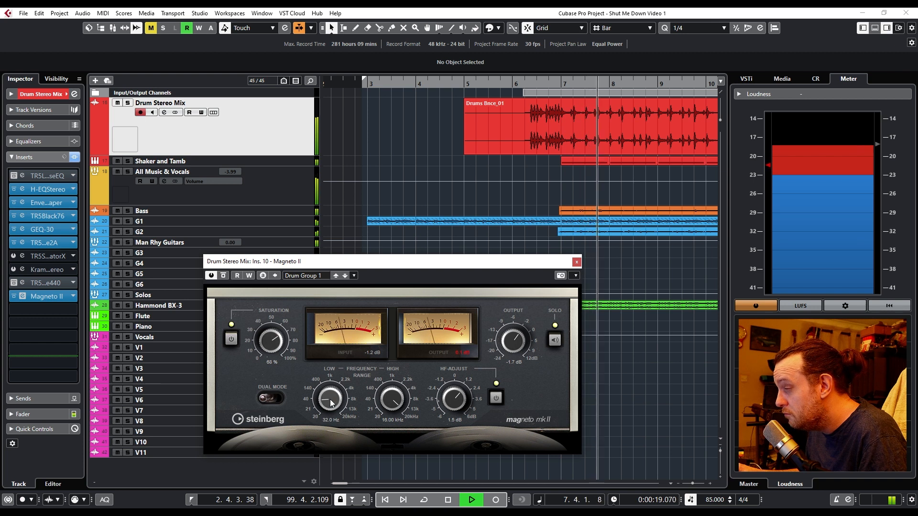
pyautogui.moveTo(330, 400); pyautogui.dragTo(331, 407)
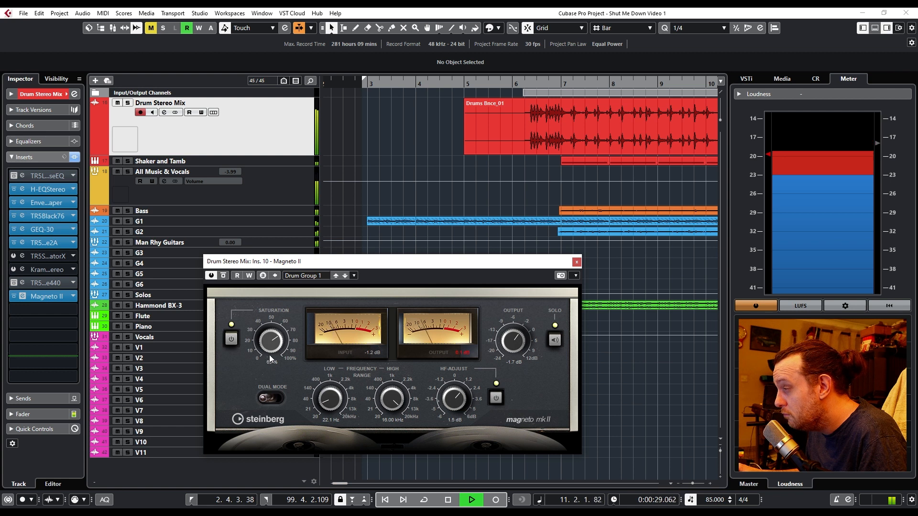
pyautogui.moveTo(268, 348); pyautogui.dragTo(269, 336)
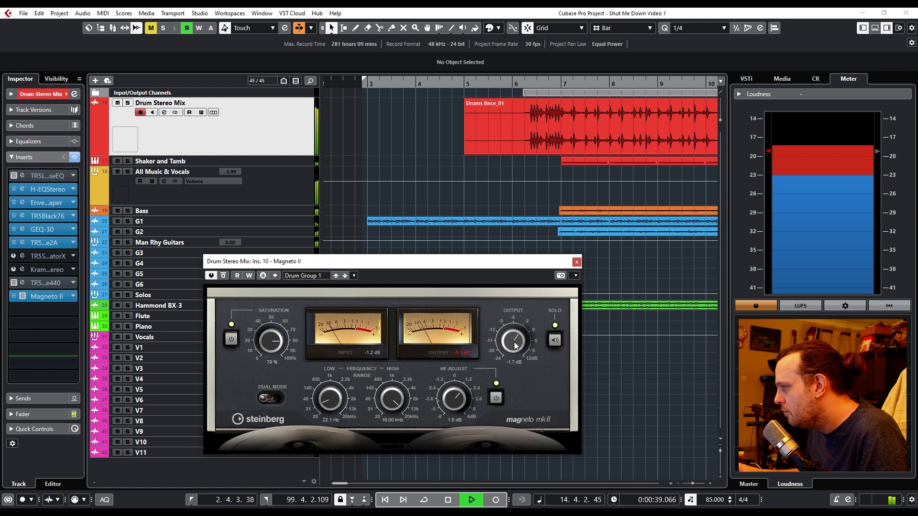
pyautogui.moveTo(515, 348); pyautogui.dragTo(514, 342)
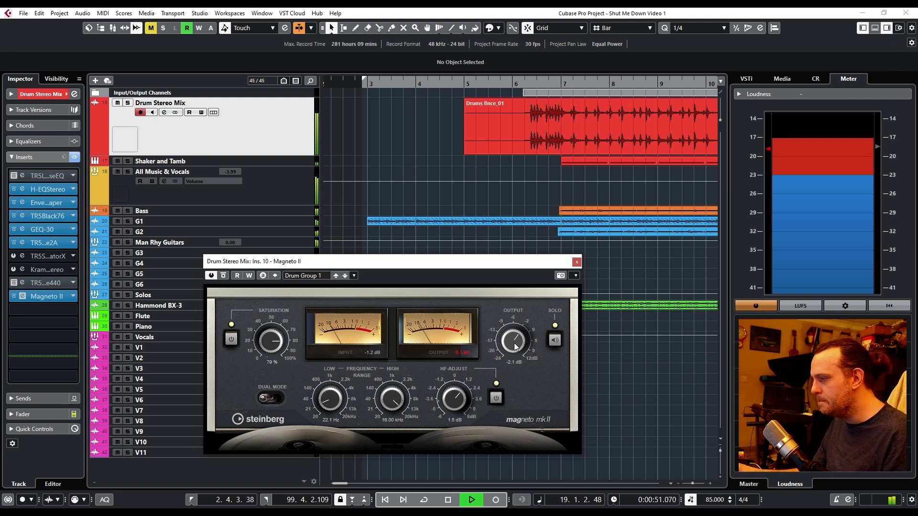
# Fine-tune Magneto II to about 78% saturation, with a frequency range from 21.0 Hz to 17.52 kHz.
pyautogui.scroll(-2, 271, 341)
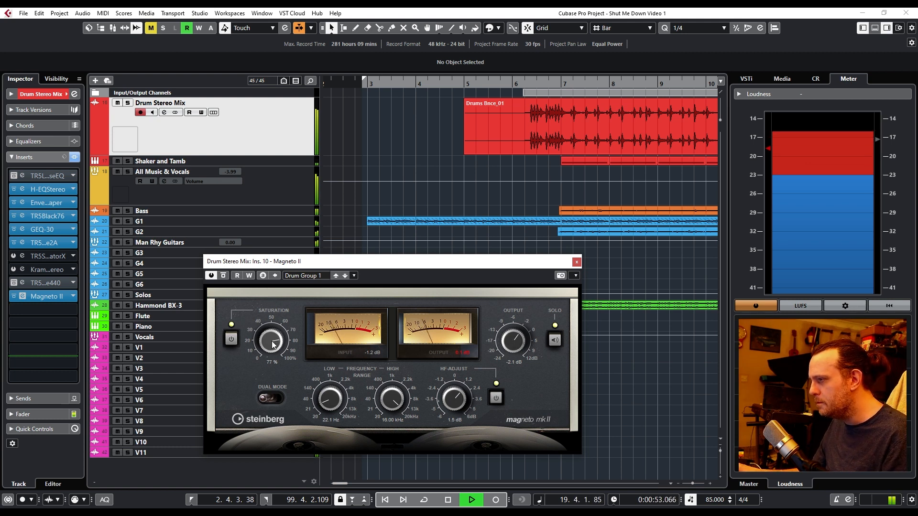
pyautogui.scroll(1, 272, 341)
pyautogui.scroll(-1, 330, 405)
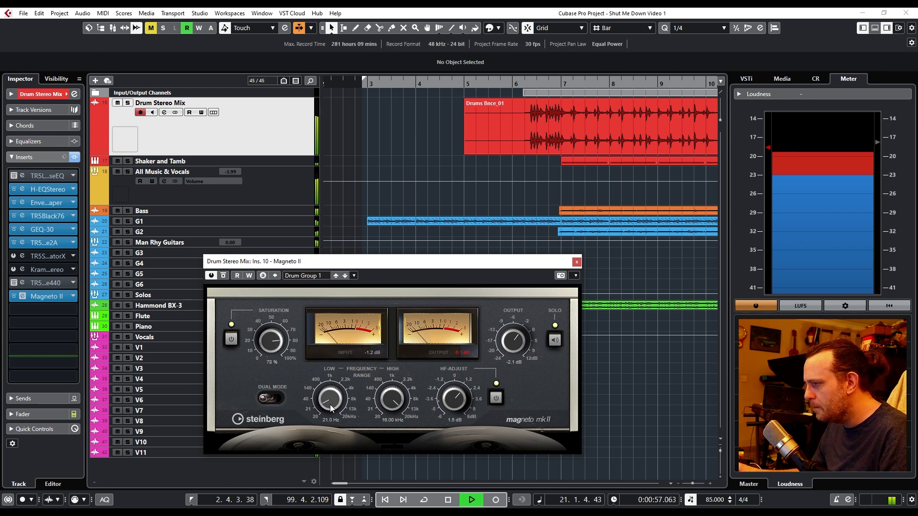
pyautogui.scroll(-1, 399, 401)
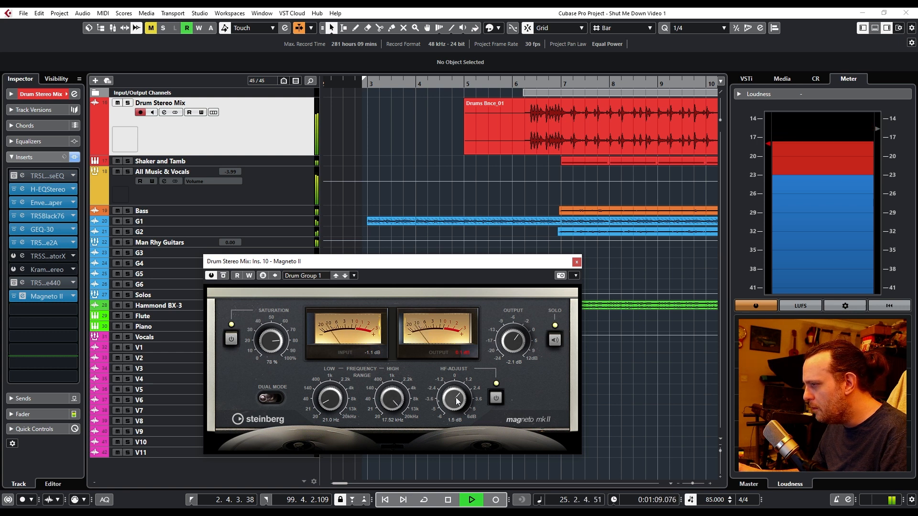
# Compare Tape Machine 440 against Magneto II in the playing mix by swapping their bypass states, returning to Magneto II.
pyautogui.click(14, 296)
pyautogui.click(14, 283)
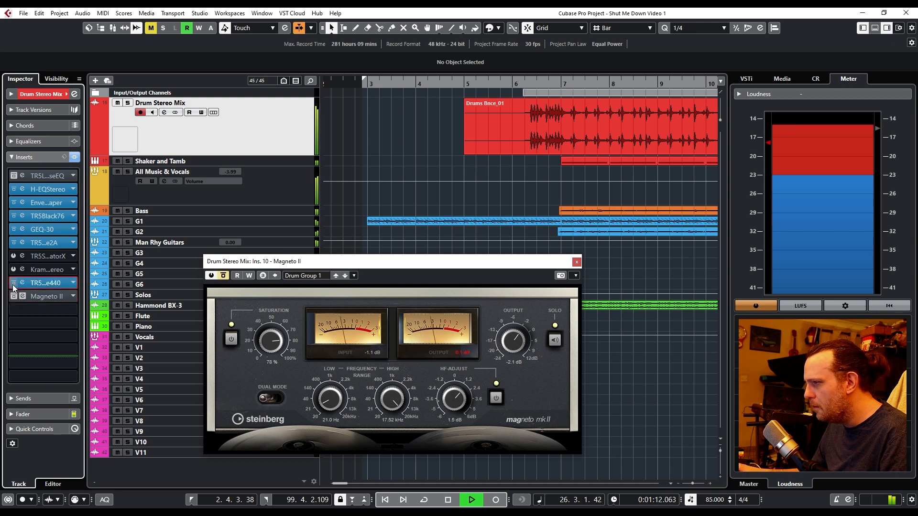
pyautogui.click(44, 285)
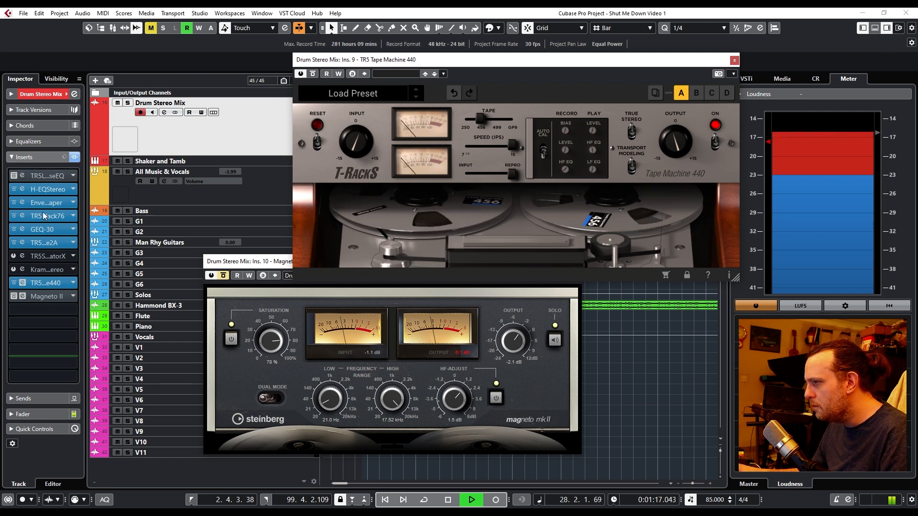
pyautogui.click(14, 284)
pyautogui.click(14, 296)
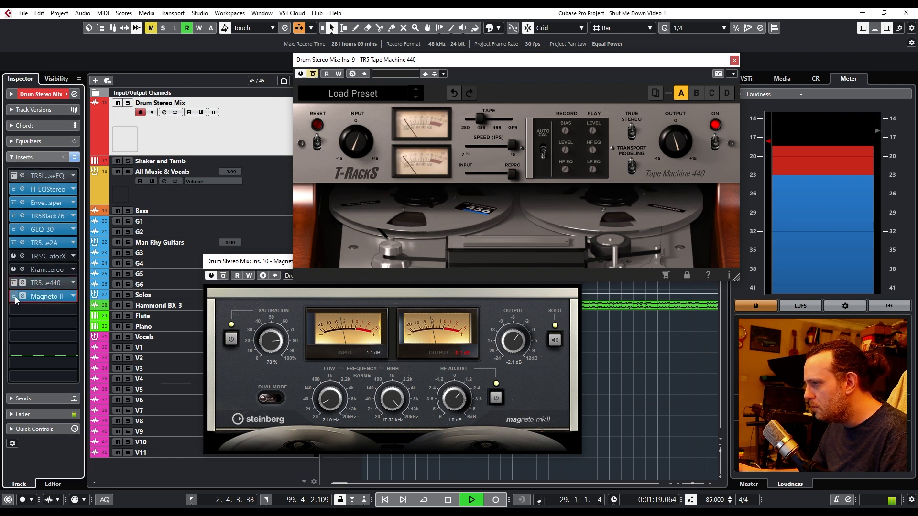
# Open Tape Machine 440, close the Kramer Tape window and move Tape Machine 440 below the drum waveform.
pyautogui.click(44, 282)
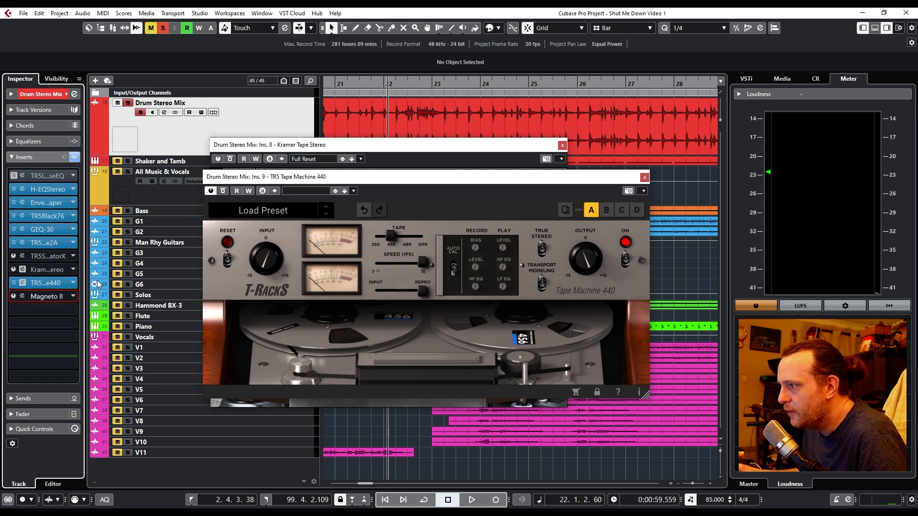
pyautogui.moveTo(349, 184); pyautogui.dragTo(368, 233)
pyautogui.click(563, 146)
pyautogui.moveTo(471, 234); pyautogui.dragTo(417, 182)
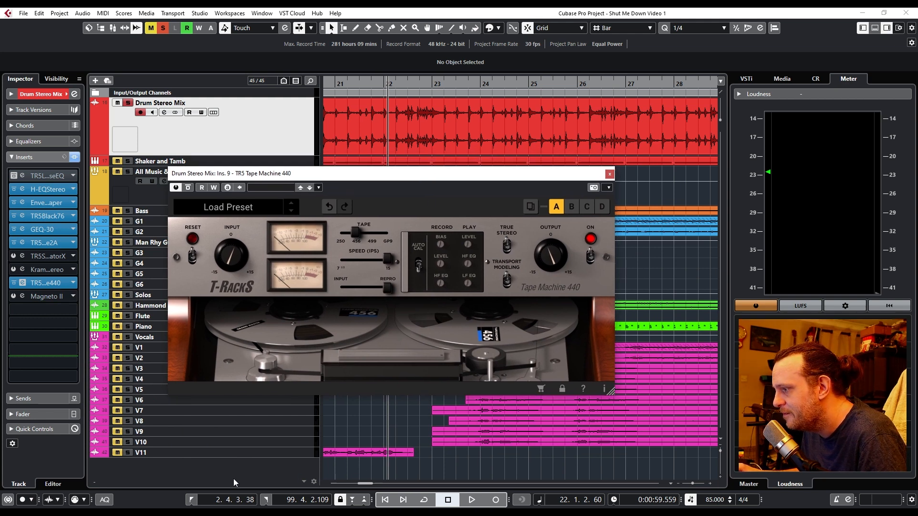
# Play the soloed drums from bar 6 and compare them with Tape Machine 440 switched on and off.
pyautogui.click(191, 500)
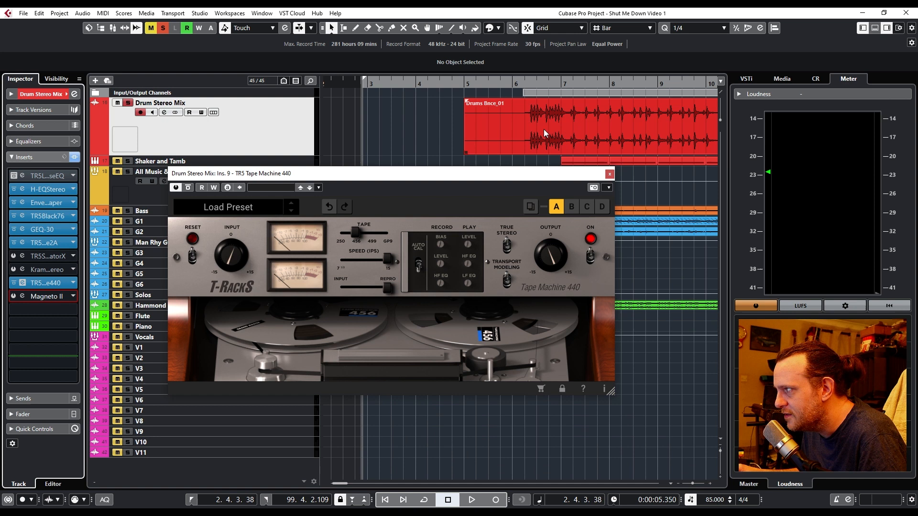
pyautogui.click(513, 84)
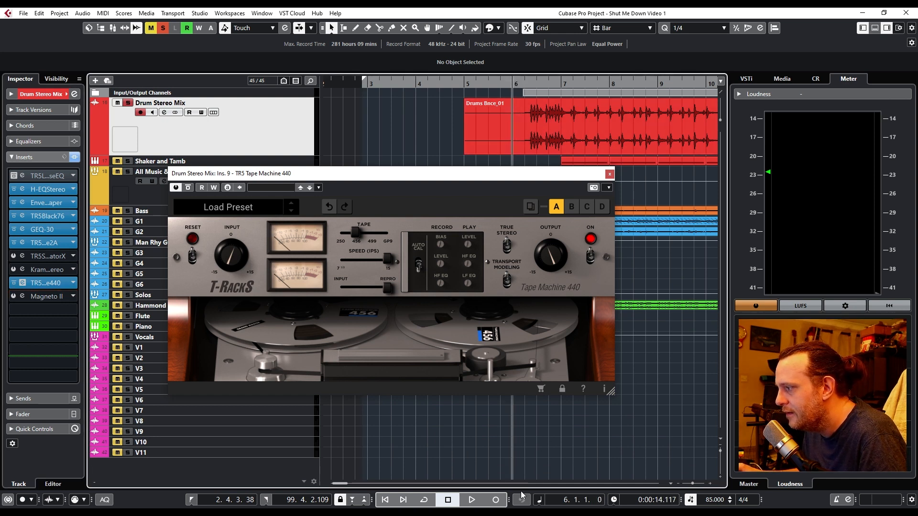
pyautogui.click(471, 500)
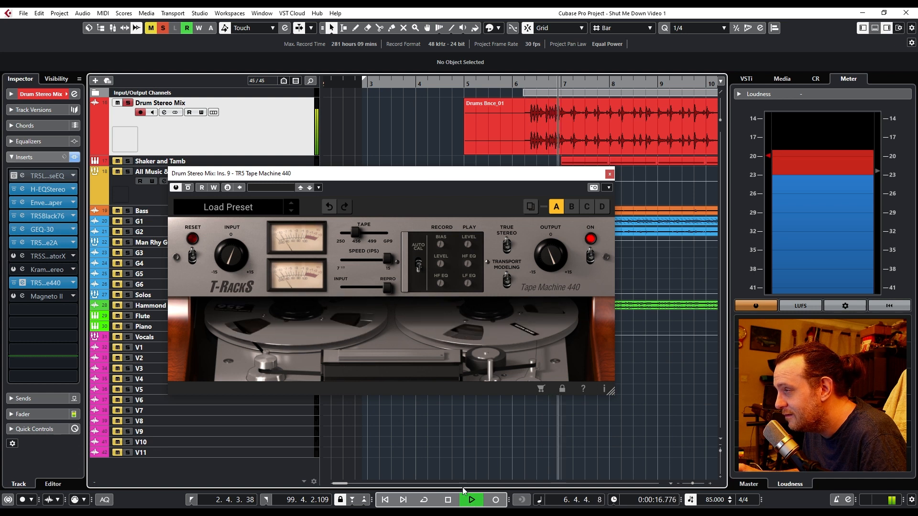
pyautogui.click(591, 256)
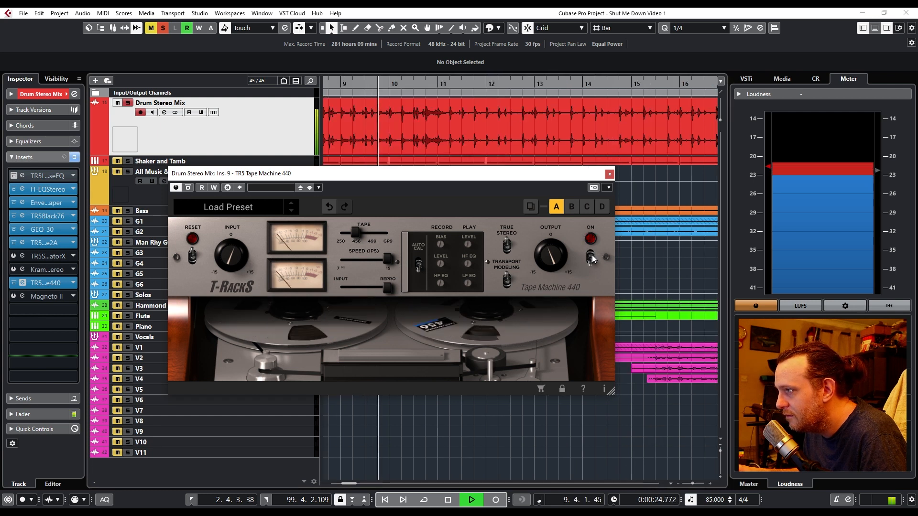
pyautogui.click(592, 254)
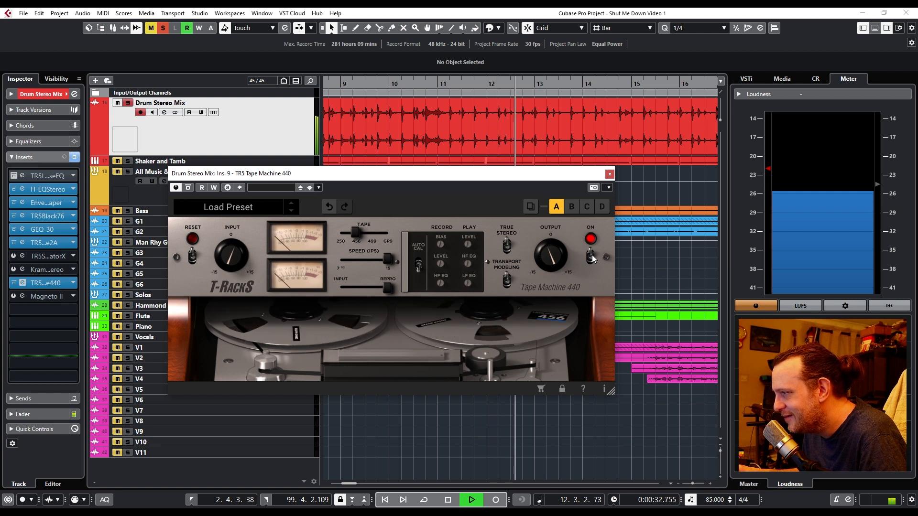
pyautogui.click(592, 255)
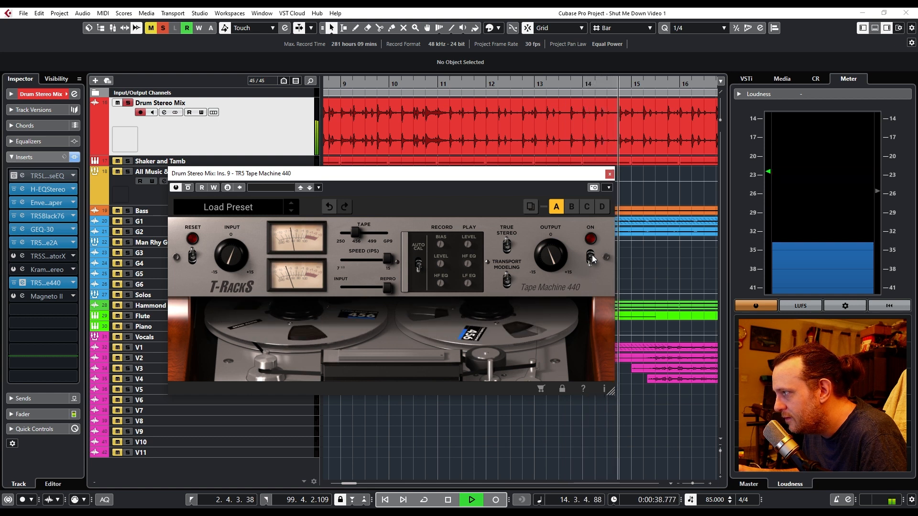
pyautogui.click(592, 254)
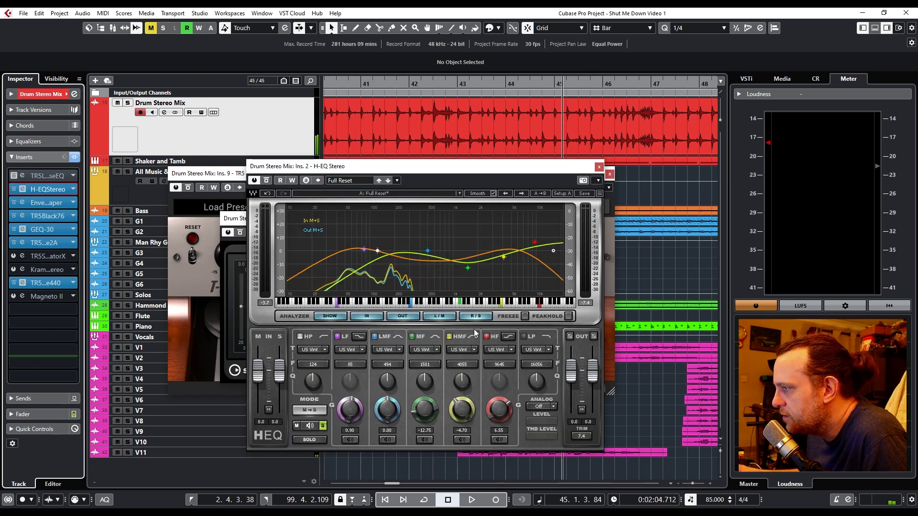
# Review the mid and side EQ bands in H-EQ, and play the full mix from bar 6 with the mid bands shown.
pyautogui.click(297, 426)
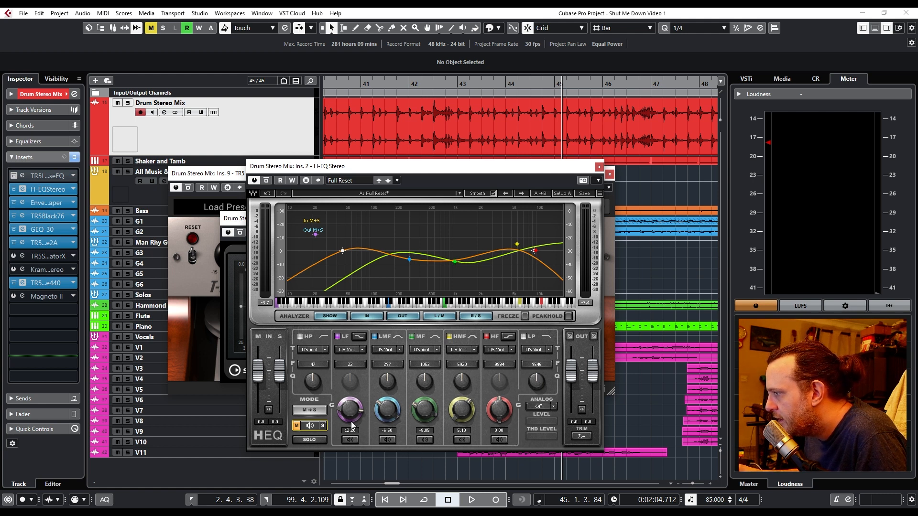
pyautogui.click(324, 426)
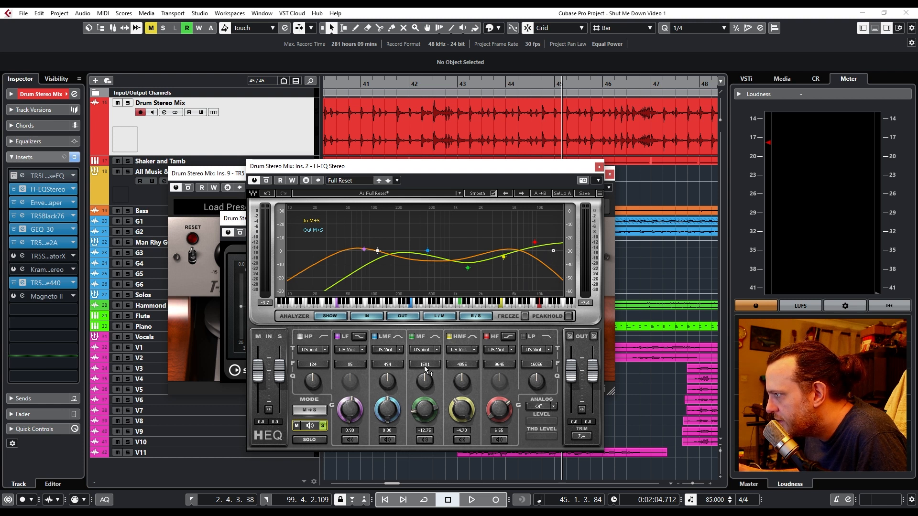
pyautogui.click(297, 426)
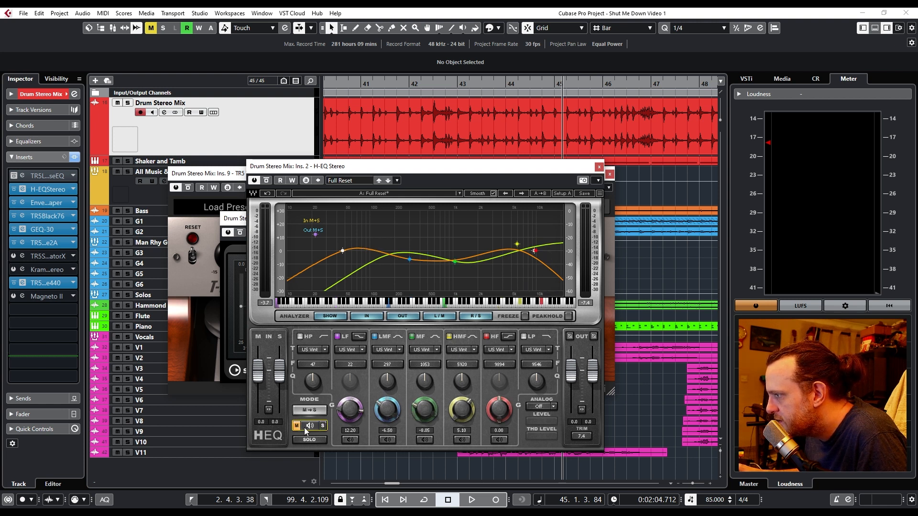
pyautogui.click(450, 503)
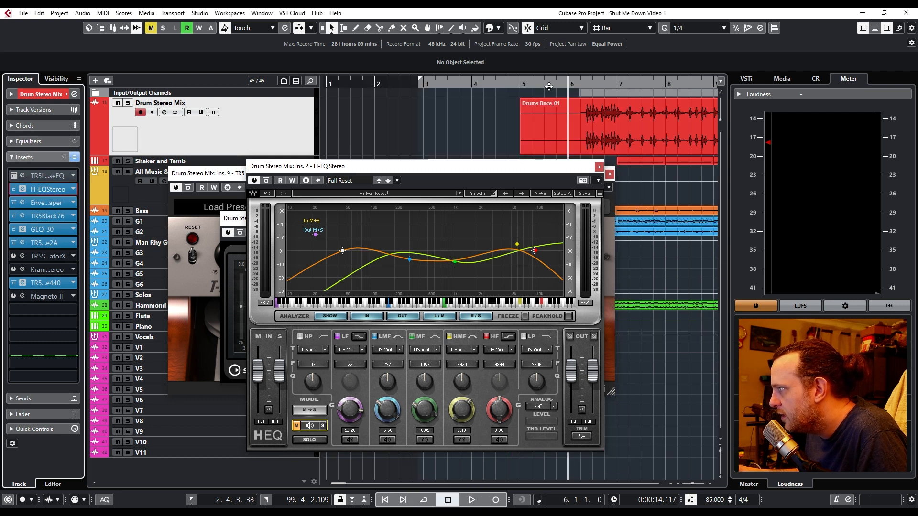
pyautogui.press('space')
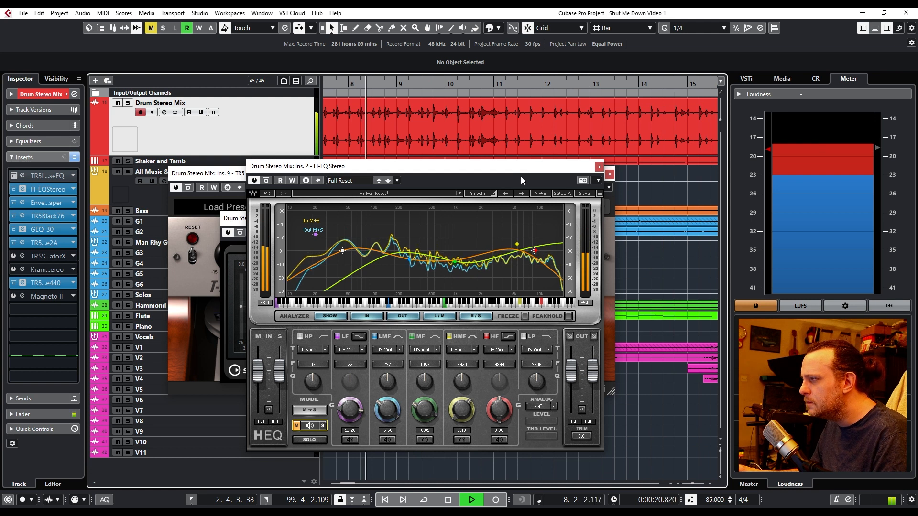
# Close the H-EQ, Tape Machine 440 and GEQ-30 windows.
pyautogui.click(599, 169)
pyautogui.click(609, 174)
pyautogui.click(610, 174)
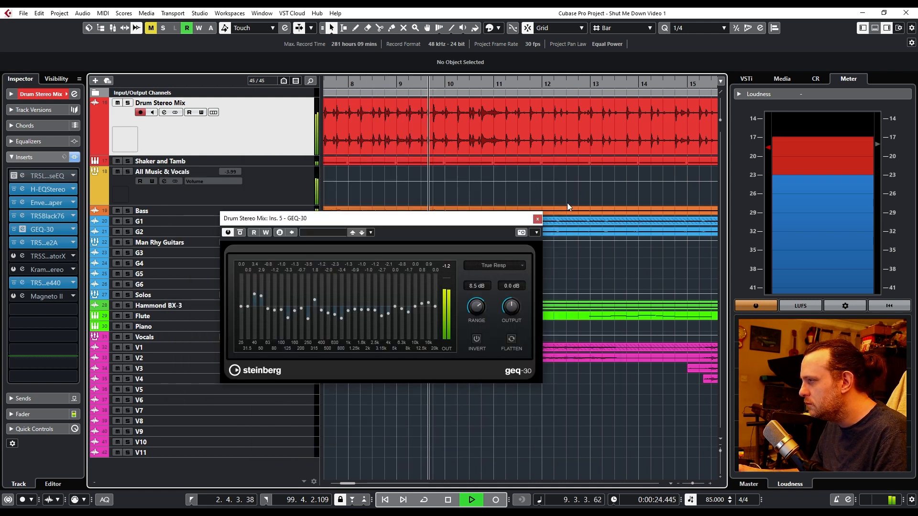
pyautogui.click(538, 220)
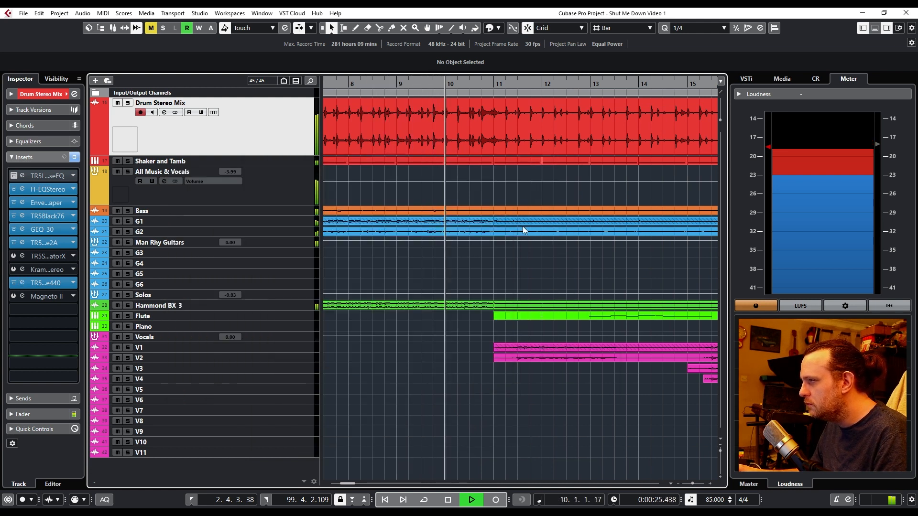
# Adjust the attack of Black 76's mid channel to about 5.6.
pyautogui.click(52, 216)
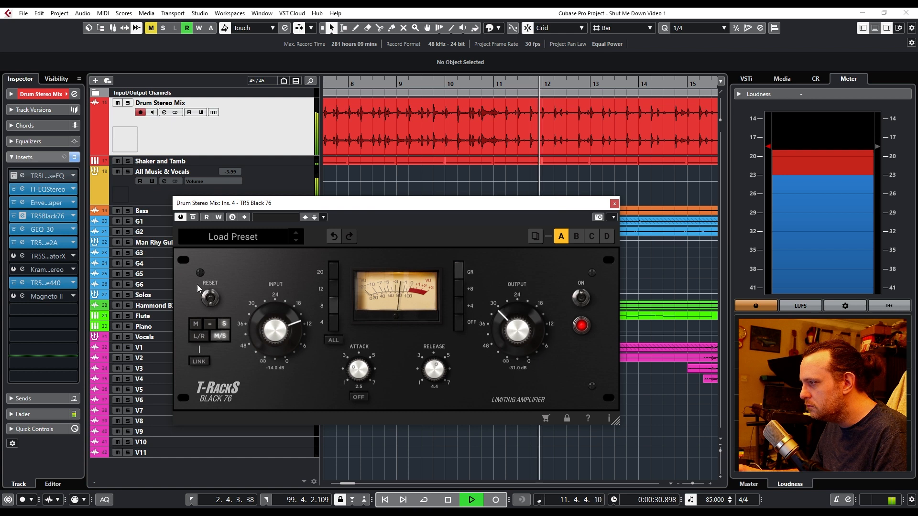
pyautogui.click(196, 324)
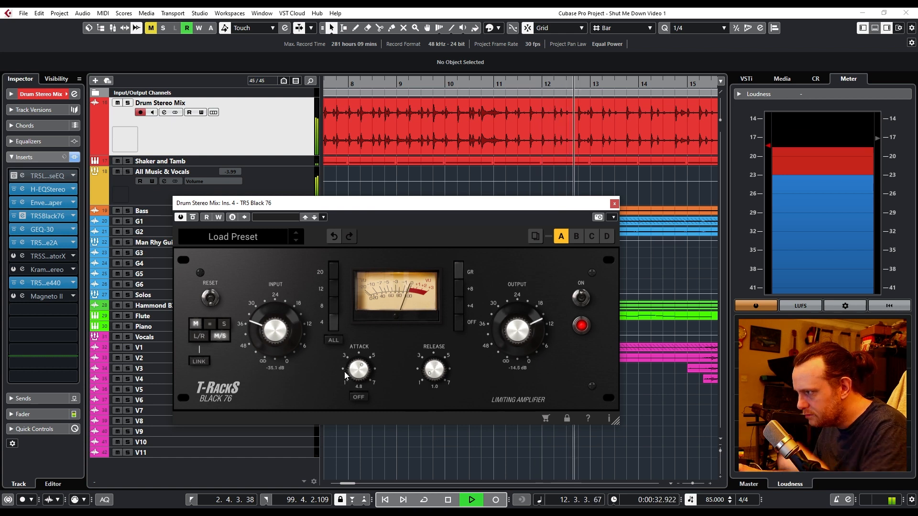
pyautogui.moveTo(344, 372); pyautogui.dragTo(355, 375)
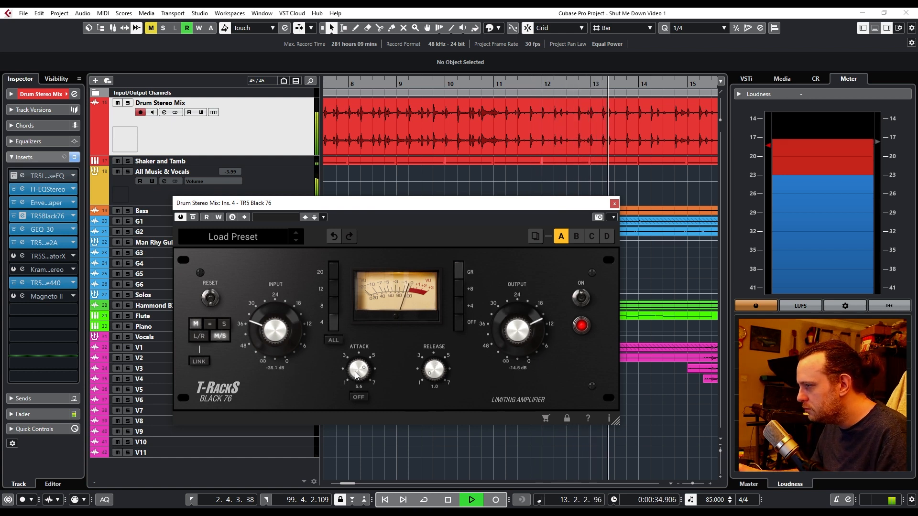
pyautogui.scroll(-2, 356, 375)
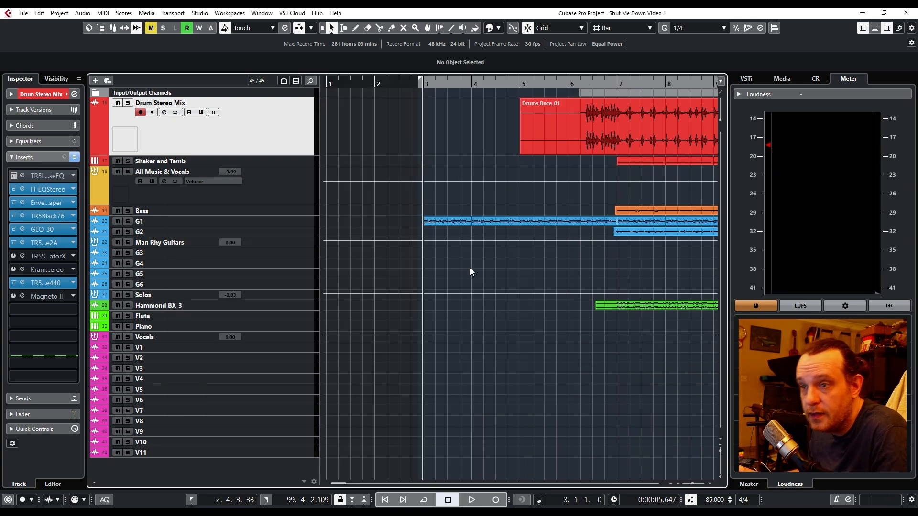
# Bypass all inserts on the Drum Stereo Mix track and play the mix from bar 6.
pyautogui.click(577, 83)
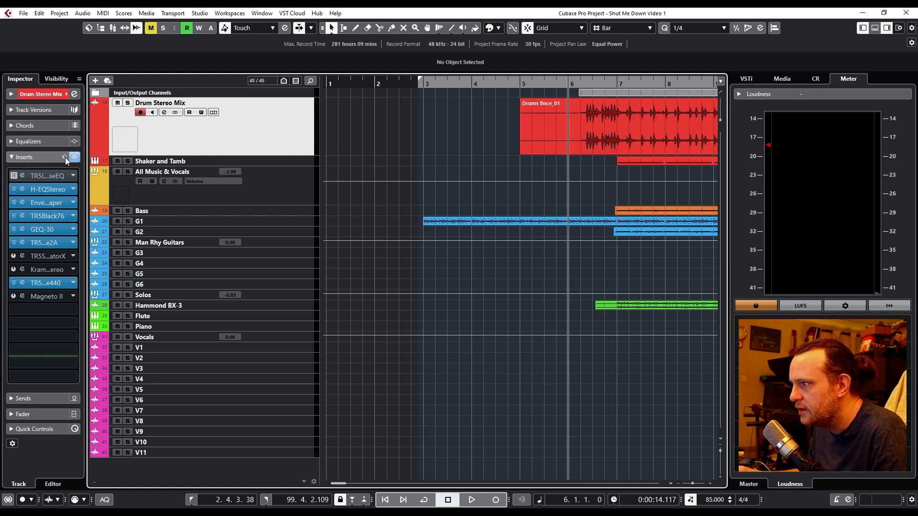
pyautogui.click(75, 156)
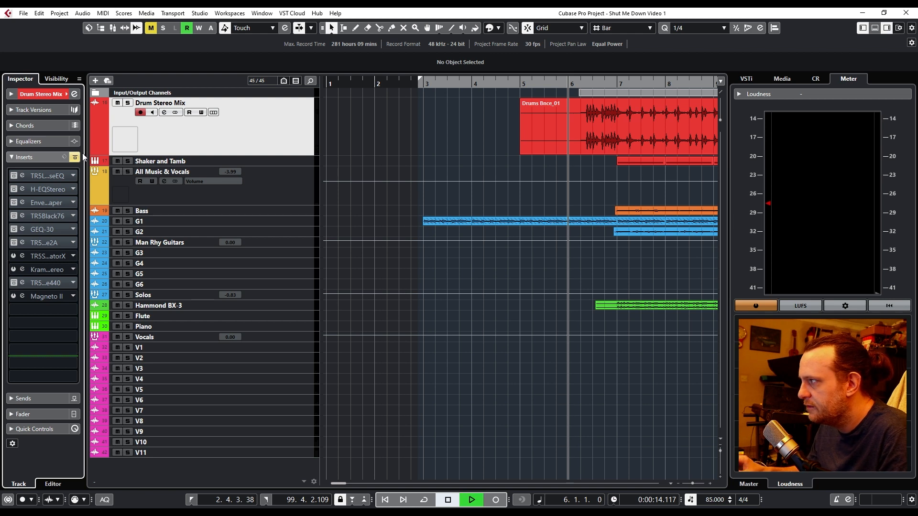
# Solo the Drum Stereo Mix track and take its H-EQ and EnvelopeShaper inserts out of bypass during playback.
pyautogui.click(128, 103)
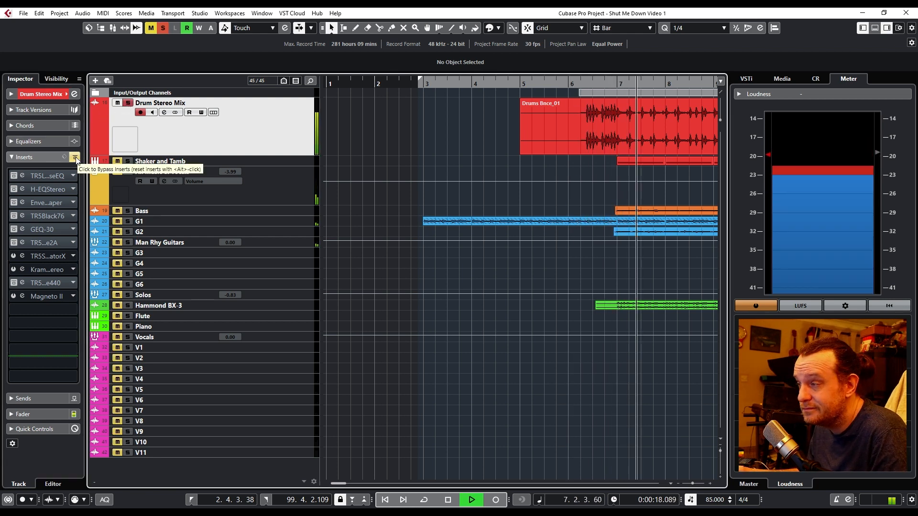
pyautogui.click(37, 190)
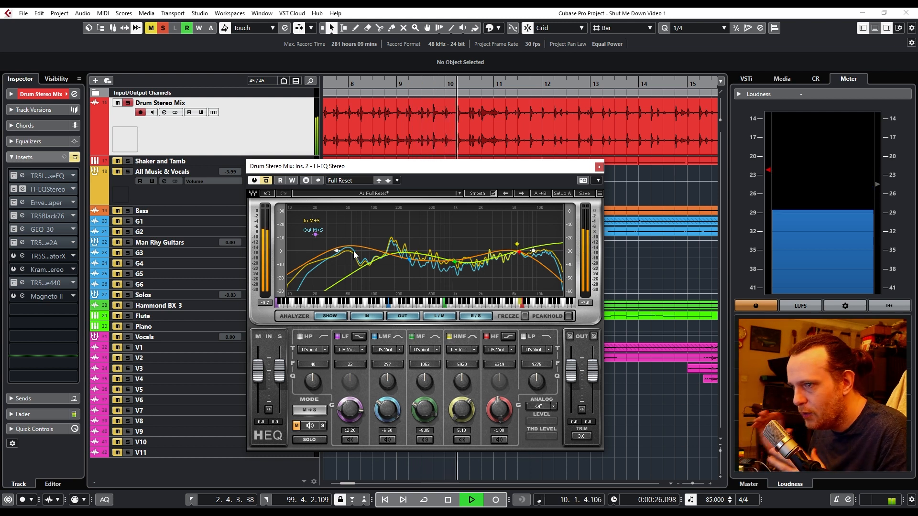
pyautogui.click(267, 181)
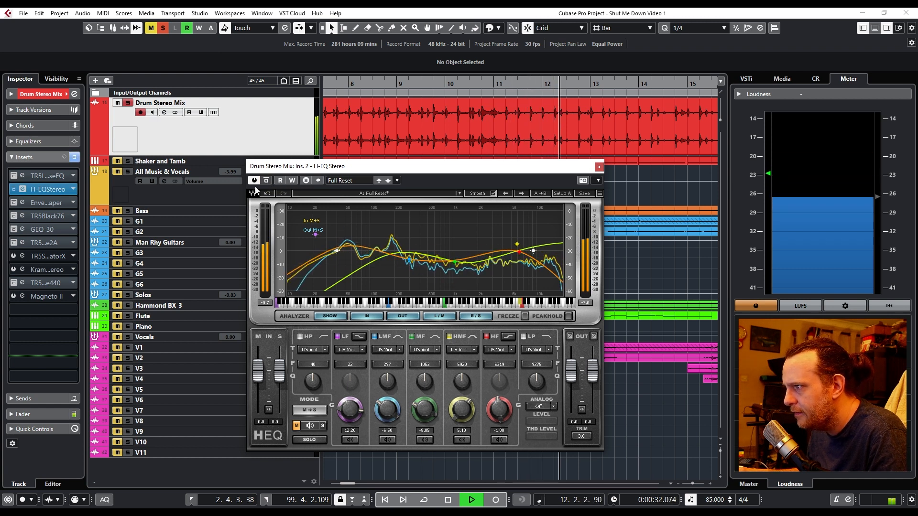
pyautogui.click(54, 204)
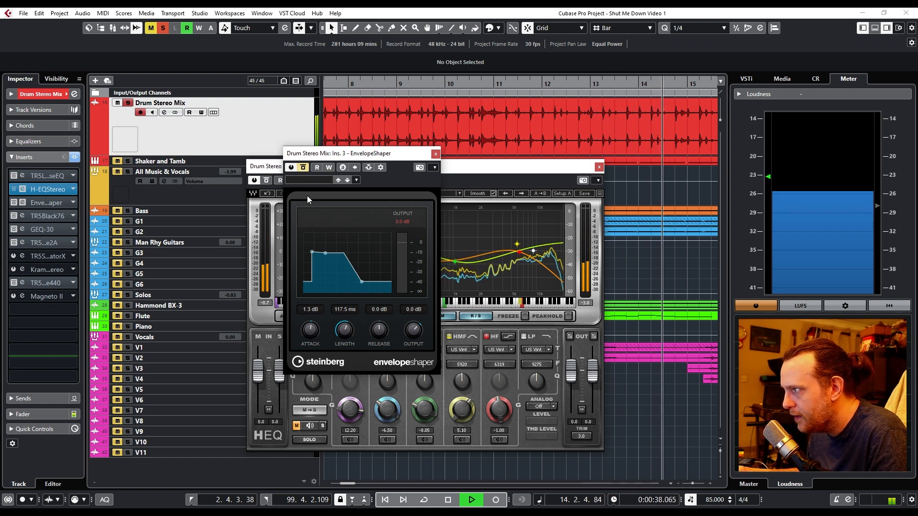
pyautogui.click(304, 171)
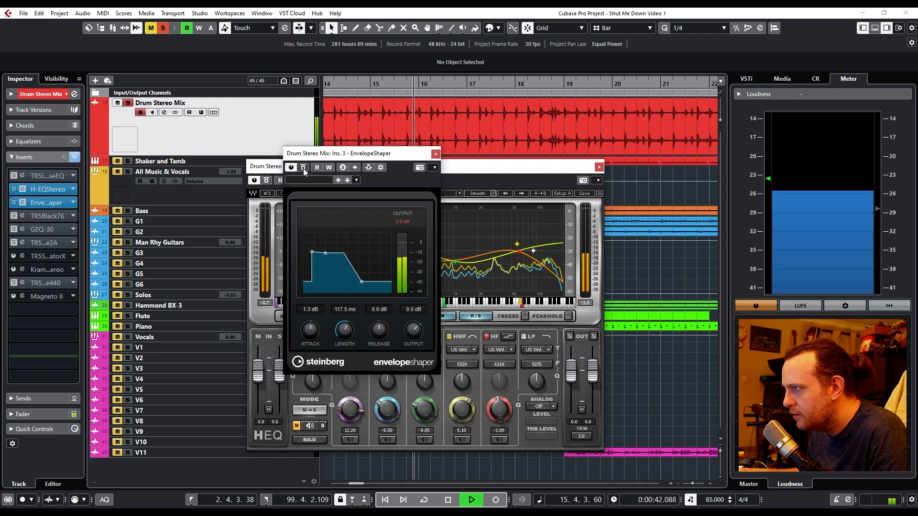
# Reactivate the Black 76 insert and review its mid and side channel settings.
pyautogui.click(22, 216)
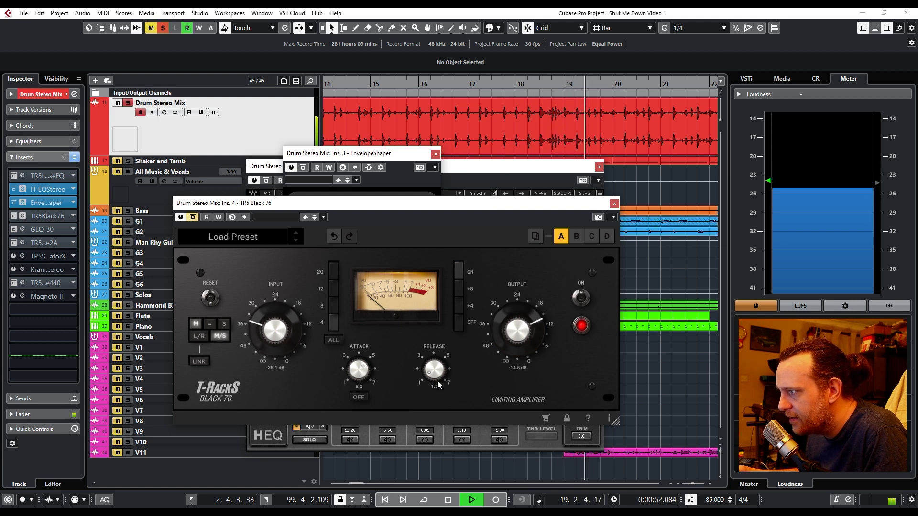
pyautogui.click(224, 324)
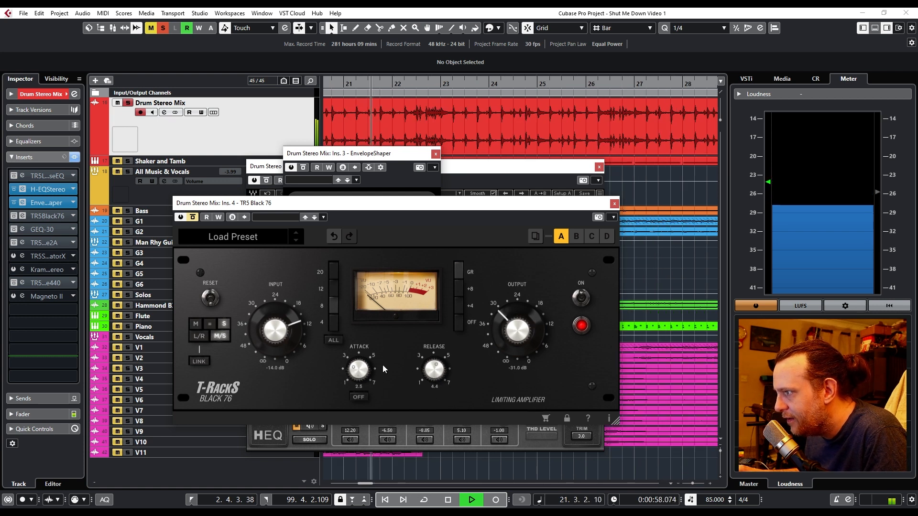
pyautogui.click(197, 324)
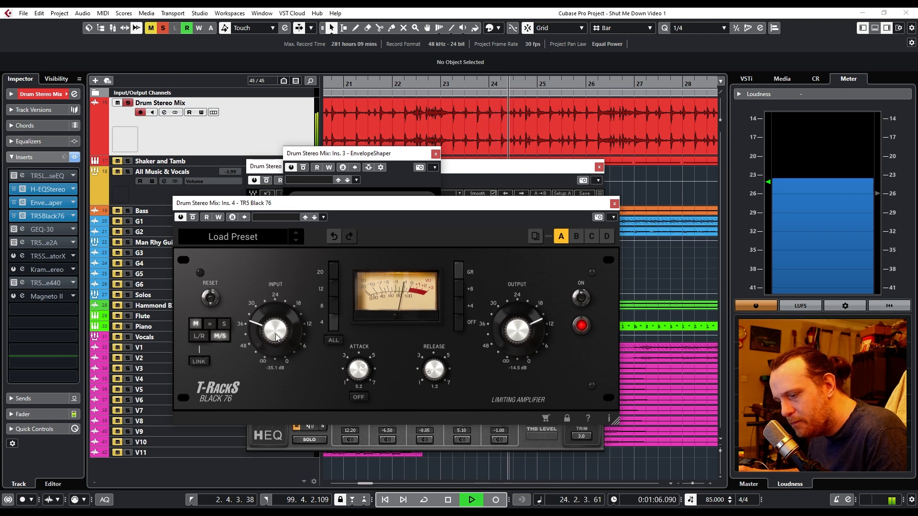
pyautogui.click(225, 324)
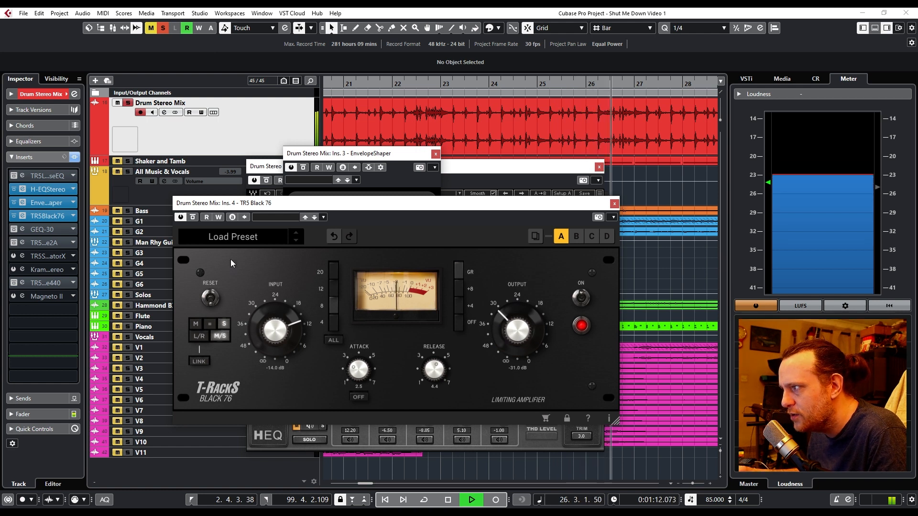
# Take the GEQ-30 and White 2A inserts out of bypass, and check White 2A's mid and side settings.
pyautogui.click(47, 229)
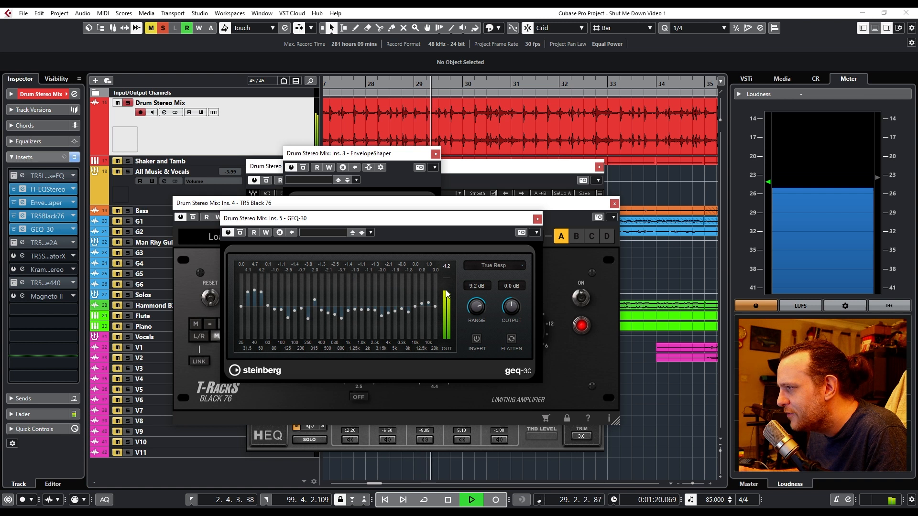
pyautogui.click(55, 243)
pyautogui.moveTo(236, 244); pyautogui.dragTo(289, 204)
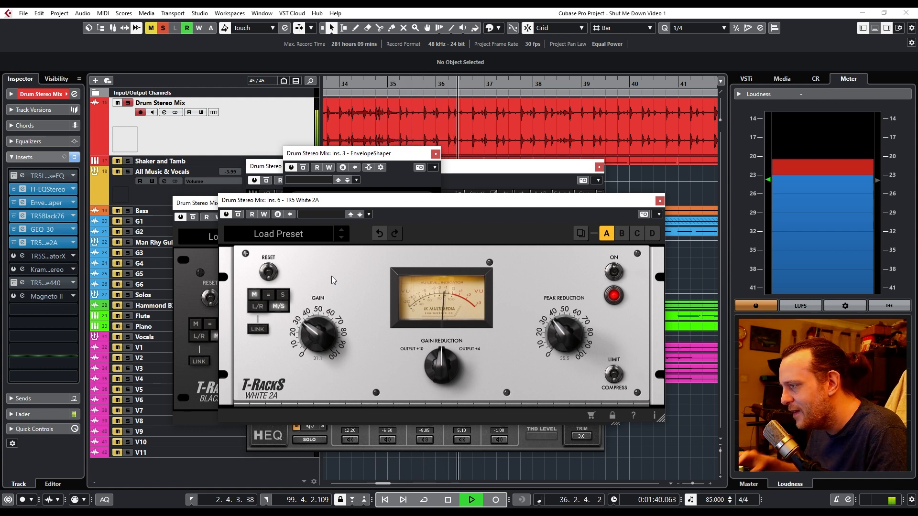
pyautogui.moveTo(378, 208)
pyautogui.mouseDown()
pyautogui.moveTo(380, 234)
pyautogui.moveTo(386, 206)
pyautogui.mouseUp()
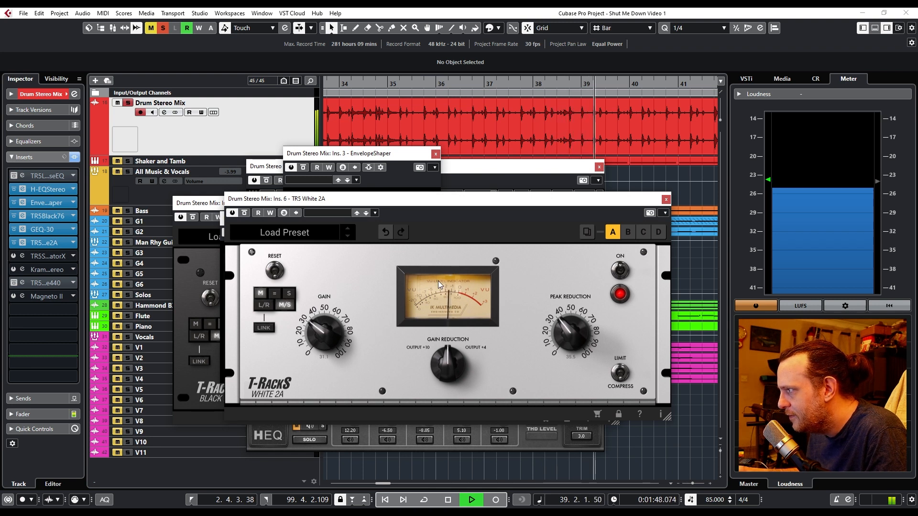
pyautogui.click(289, 293)
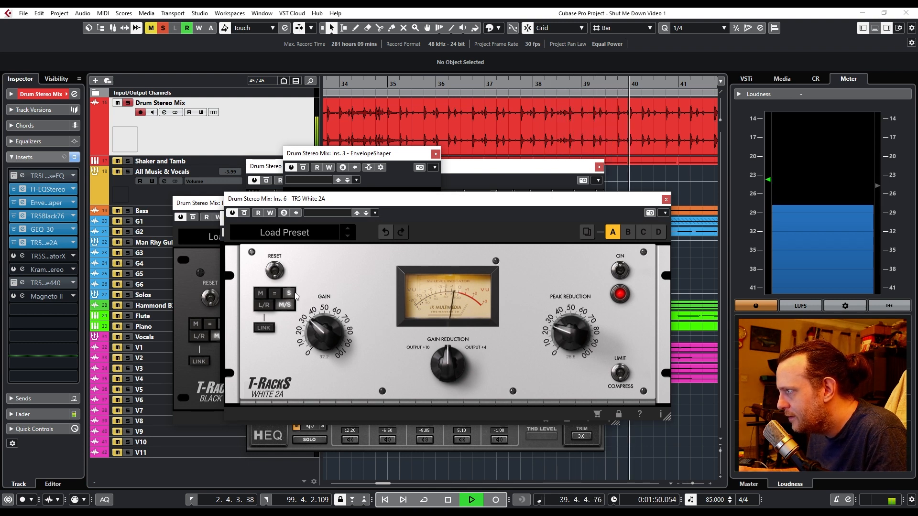
pyautogui.click(259, 294)
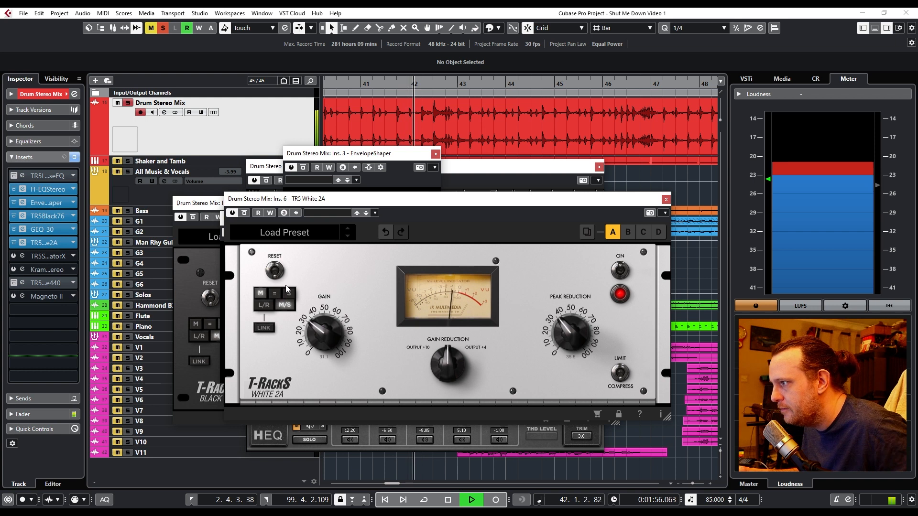
# Reactivate the Tape Machine 440 insert on the Drum Stereo Mix track and reposition its window.
pyautogui.click(50, 284)
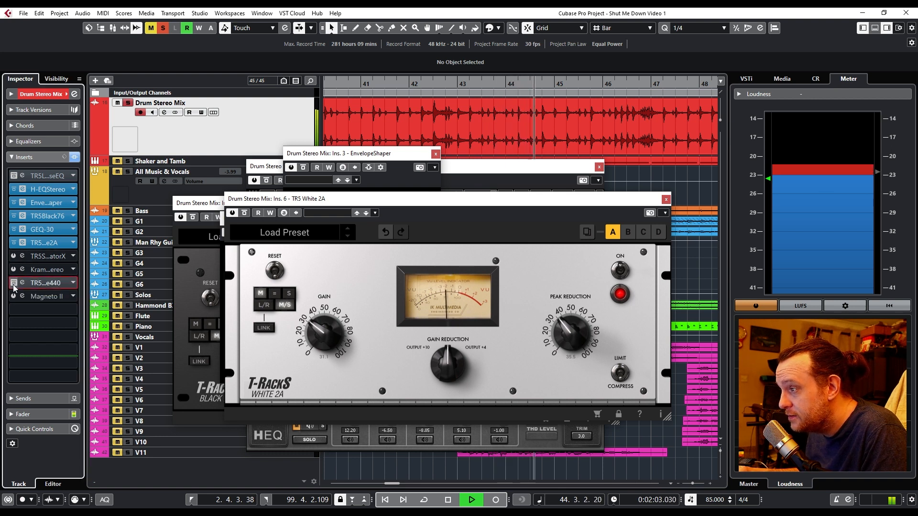
pyautogui.click(50, 284)
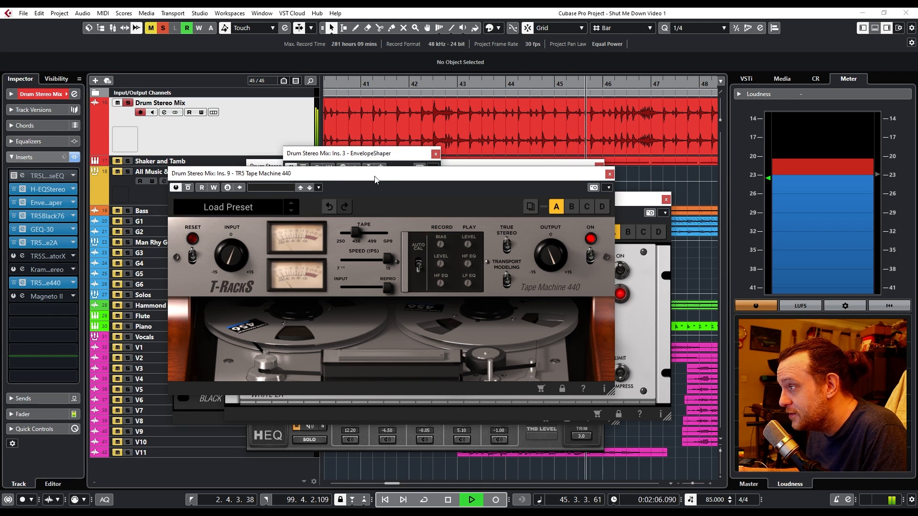
pyautogui.moveTo(335, 173); pyautogui.dragTo(385, 170)
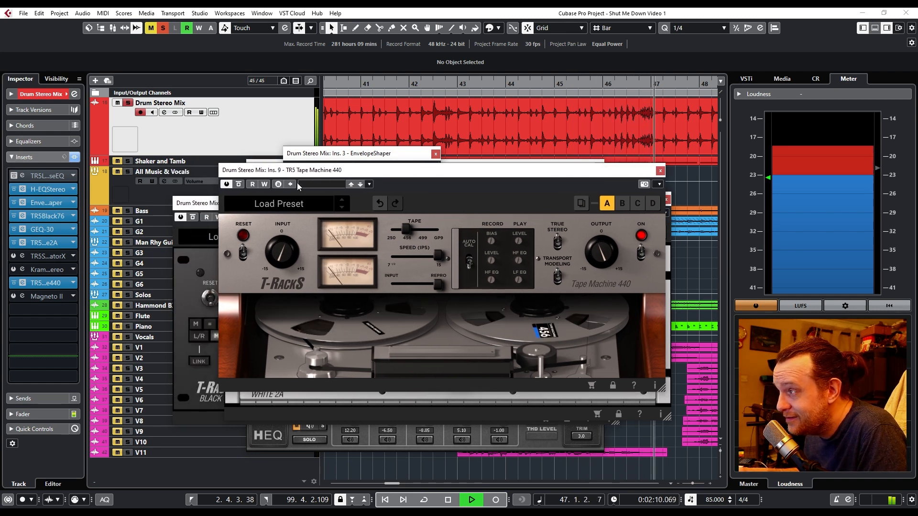
# Compare the soloed drums with all inserts bypassed and active, ending with the inserts active.
pyautogui.click(75, 158)
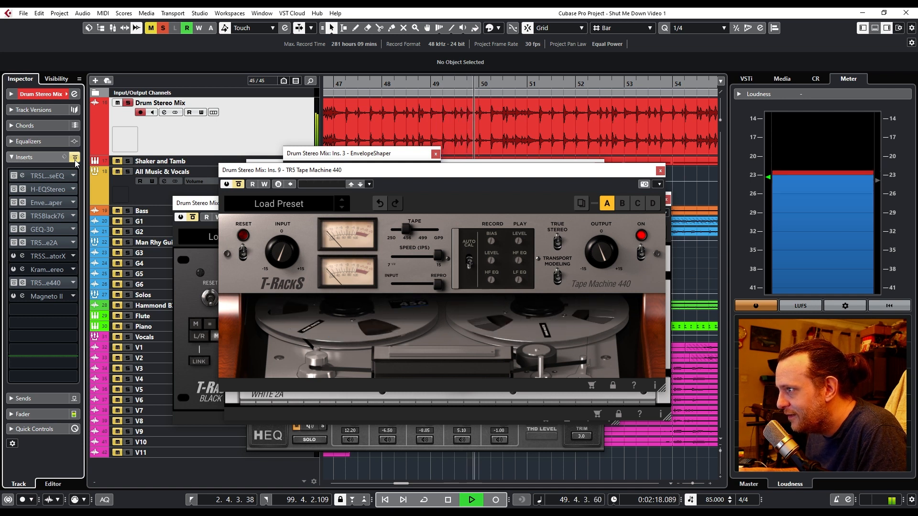
pyautogui.click(75, 161)
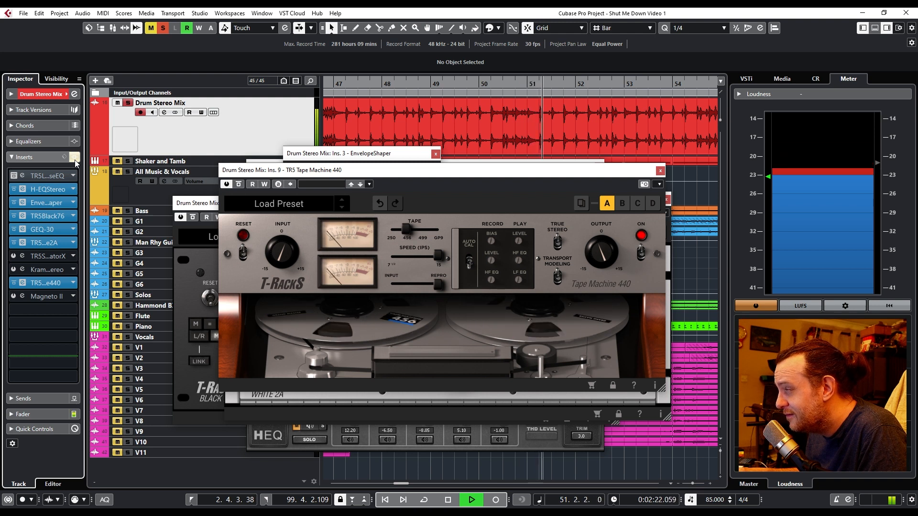
pyautogui.click(75, 161)
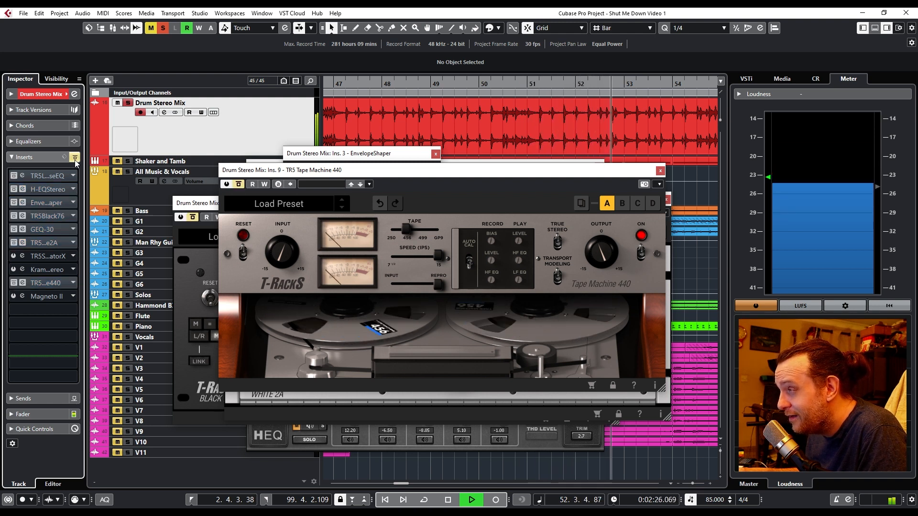
pyautogui.click(75, 162)
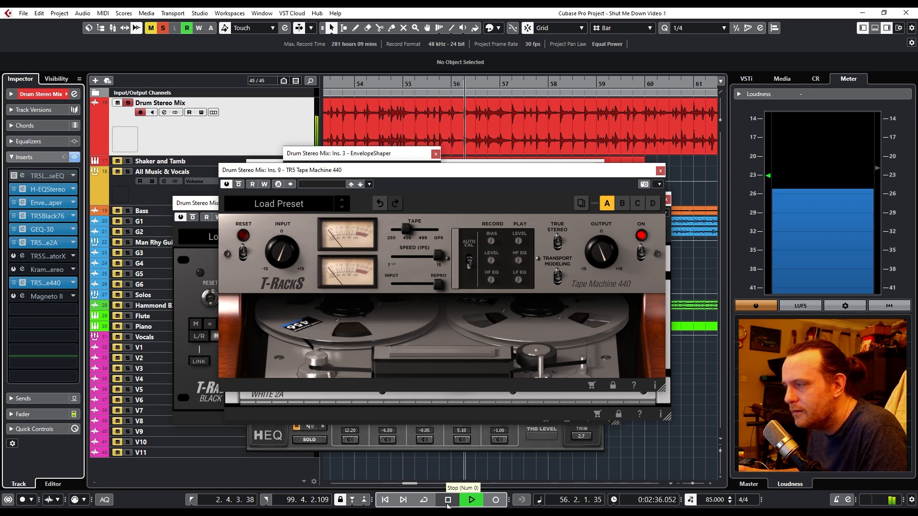
# Stop playback, return to the left locator and unsolo the Drum Stereo Mix track.
pyautogui.click(448, 502)
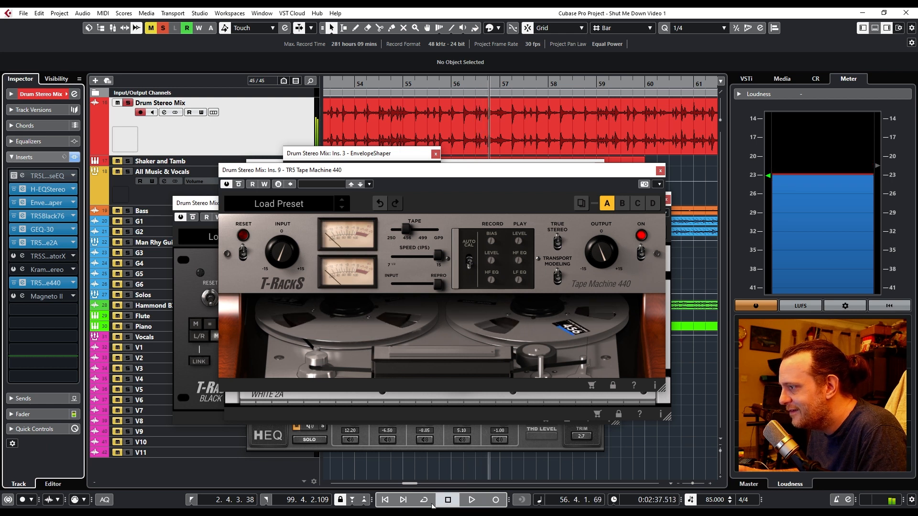
pyautogui.click(190, 499)
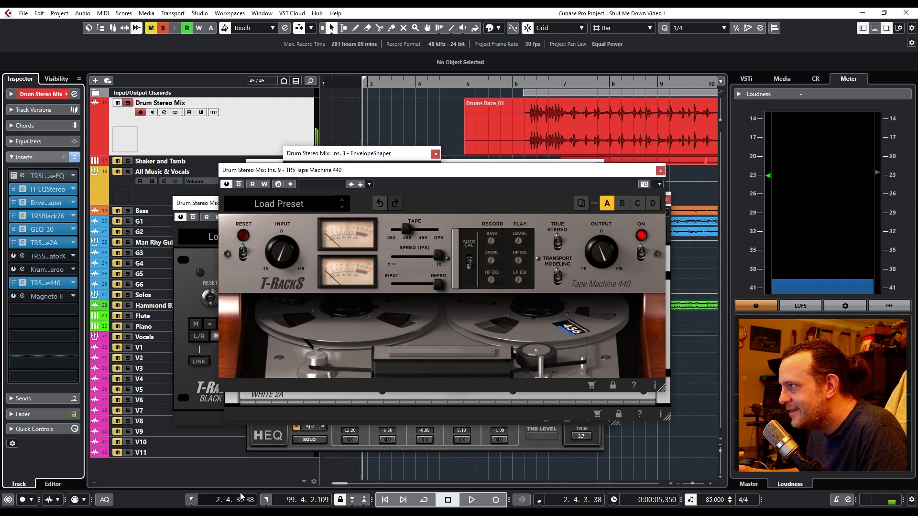
pyautogui.click(127, 104)
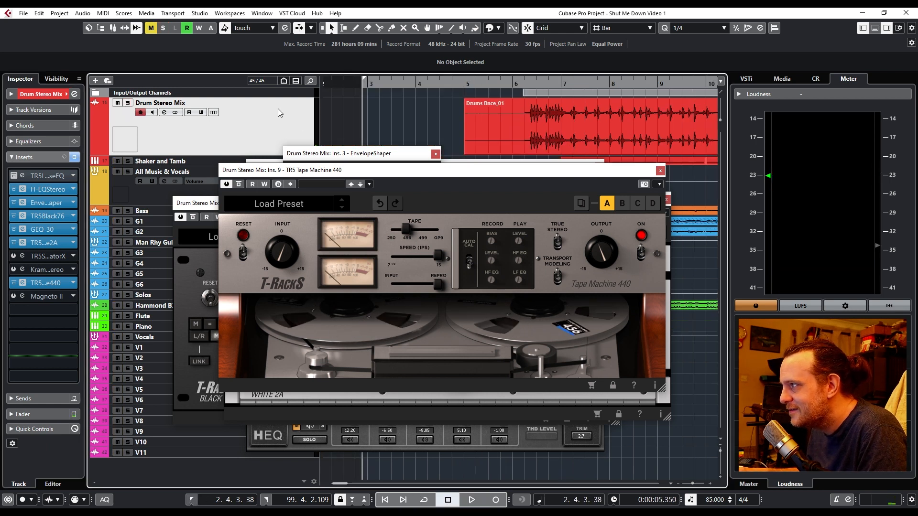
# Play the full mix from the left locator with the drum inserts active, show the drum track's fader, and stop playback.
pyautogui.click(472, 500)
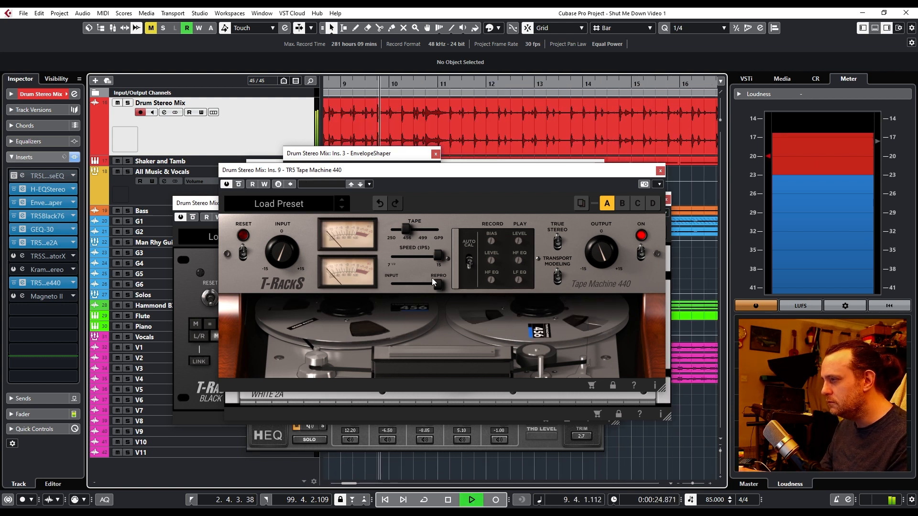
pyautogui.moveTo(279, 261)
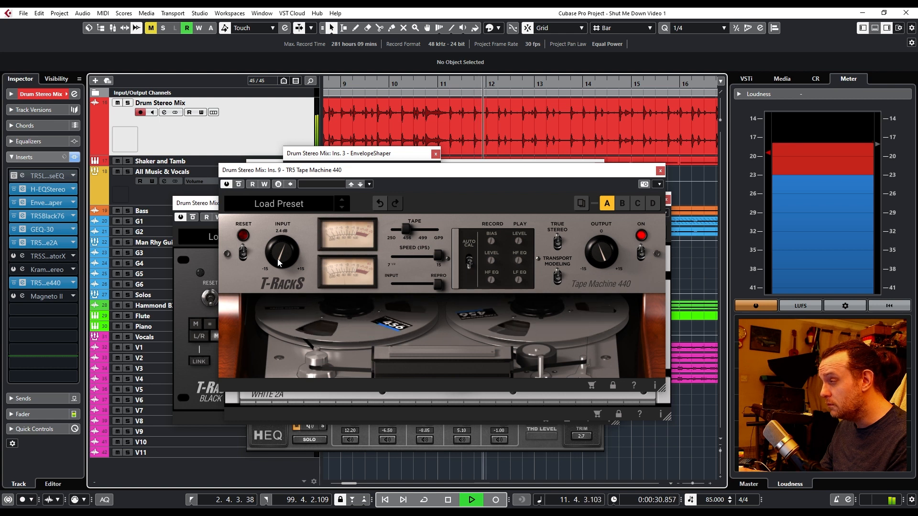
pyautogui.click(50, 415)
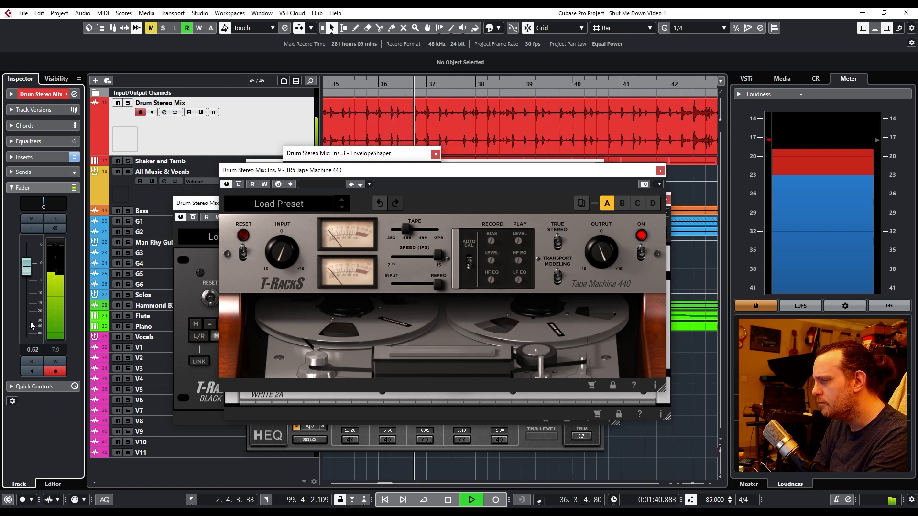
pyautogui.click(449, 501)
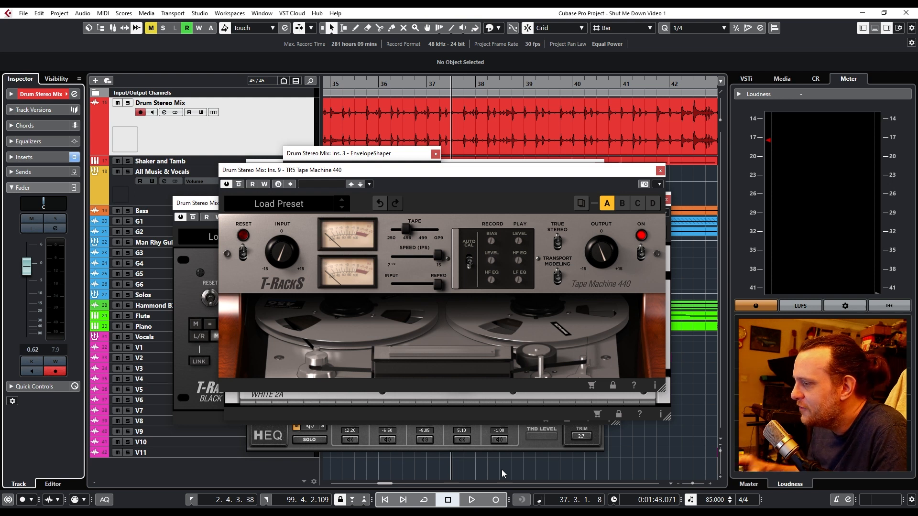
# Return the playback position to the project start and close all plug-in windows.
pyautogui.click(385, 500)
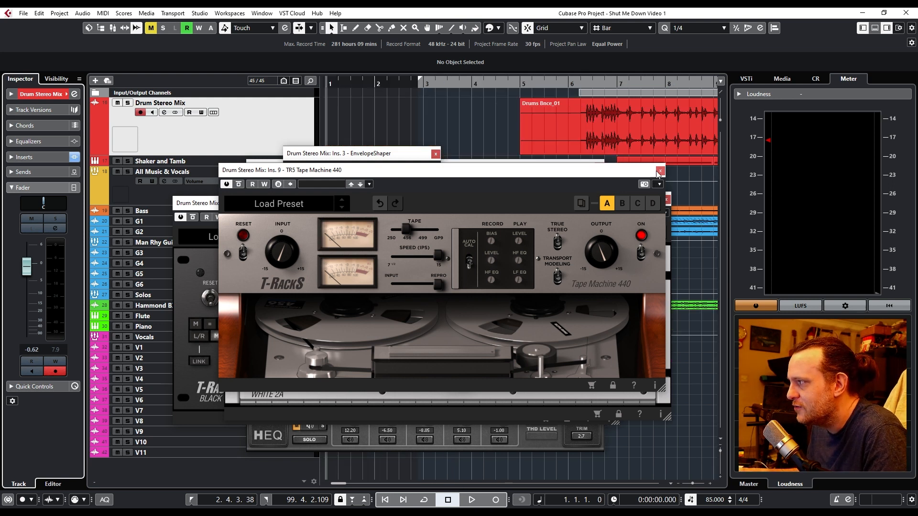
pyautogui.click(262, 13)
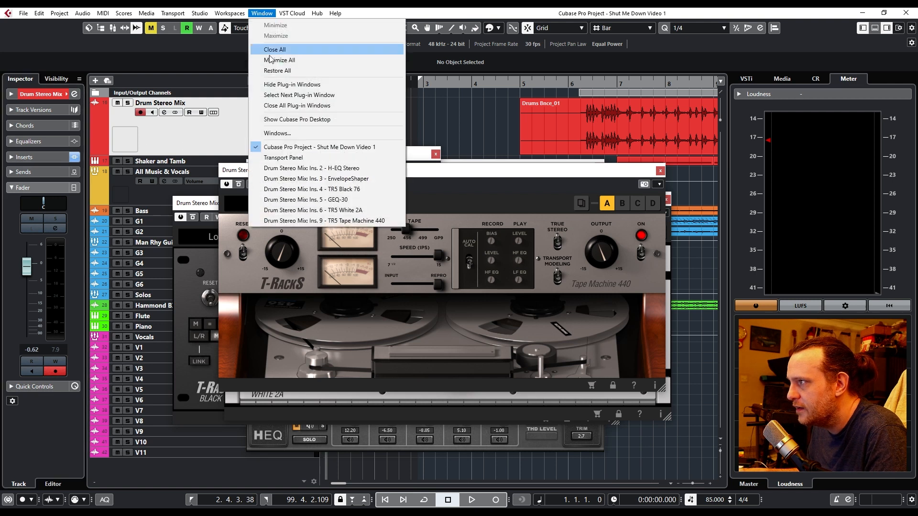
pyautogui.click(290, 105)
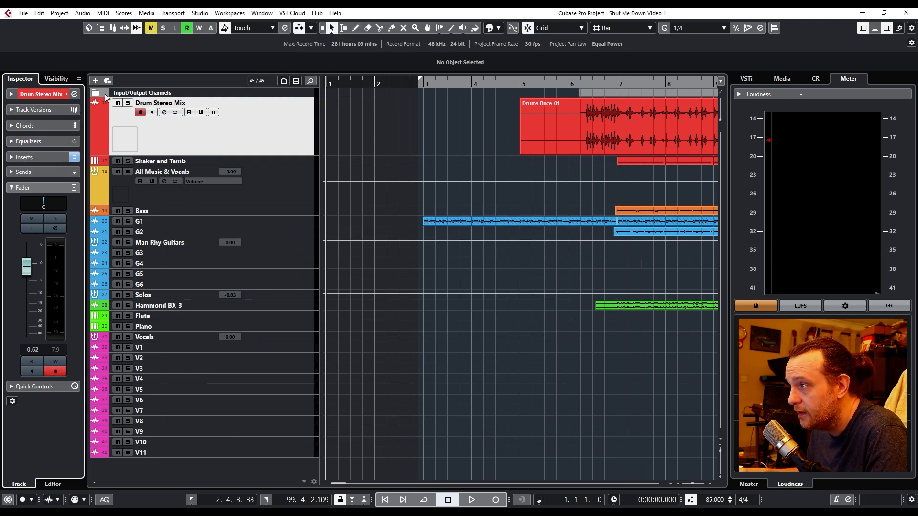